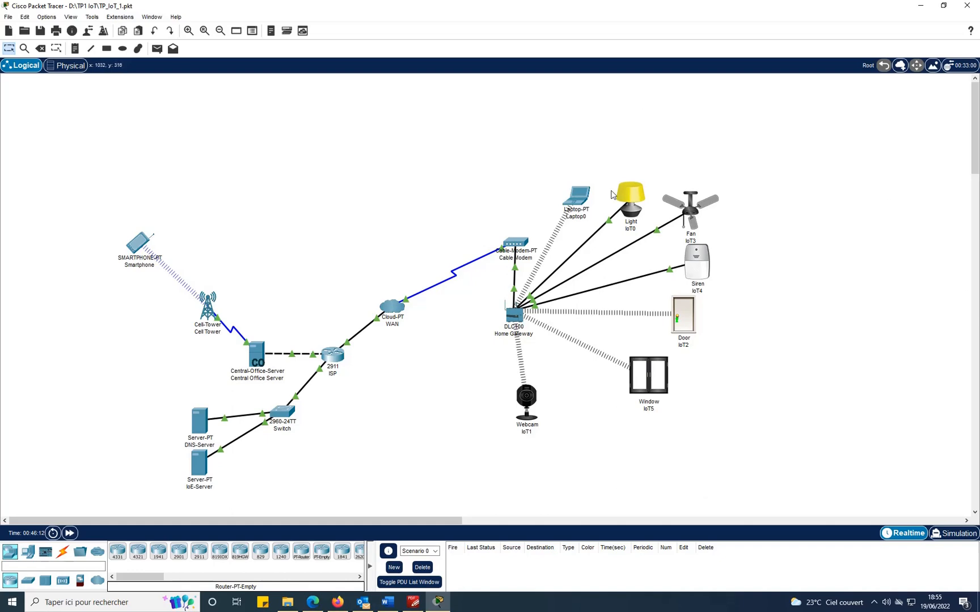
Switch to the lab guide PDF and scroll to page 6's Internet architecture diagram and Figure 2.
click(919, 5)
scroll(763, 284, down, 5)
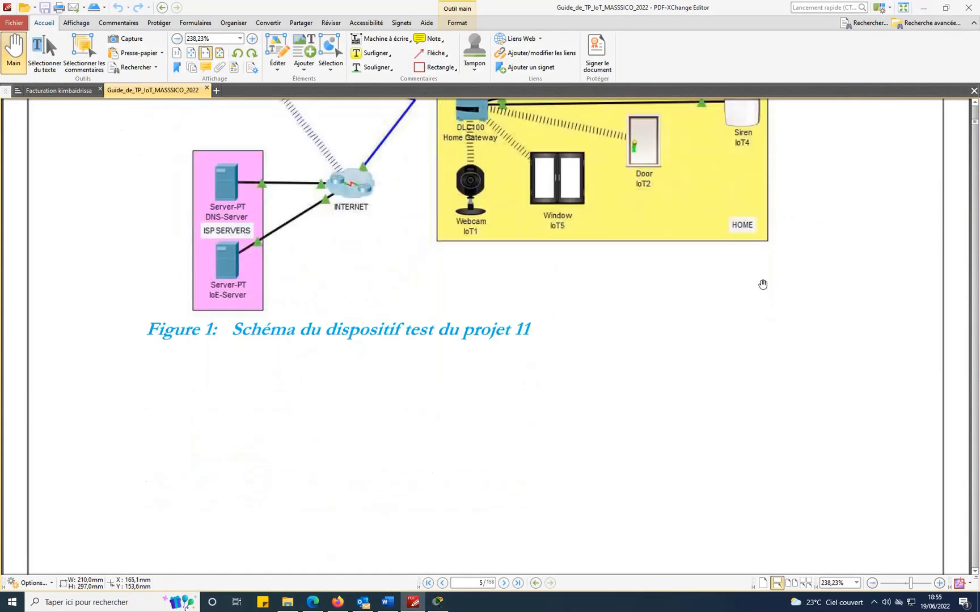
scroll(763, 272, down, 10)
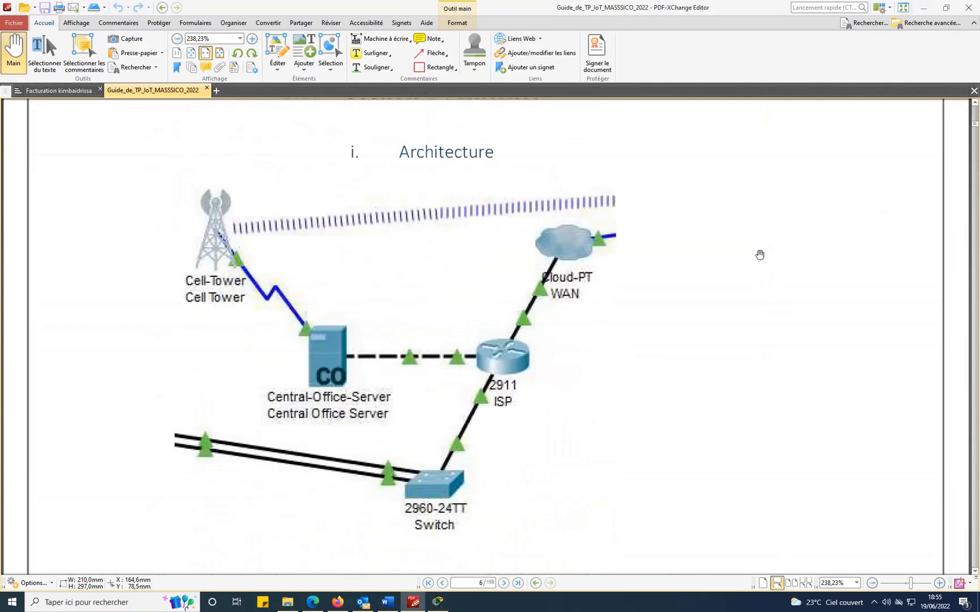
scroll(758, 254, up, 1)
scroll(758, 253, up, 2)
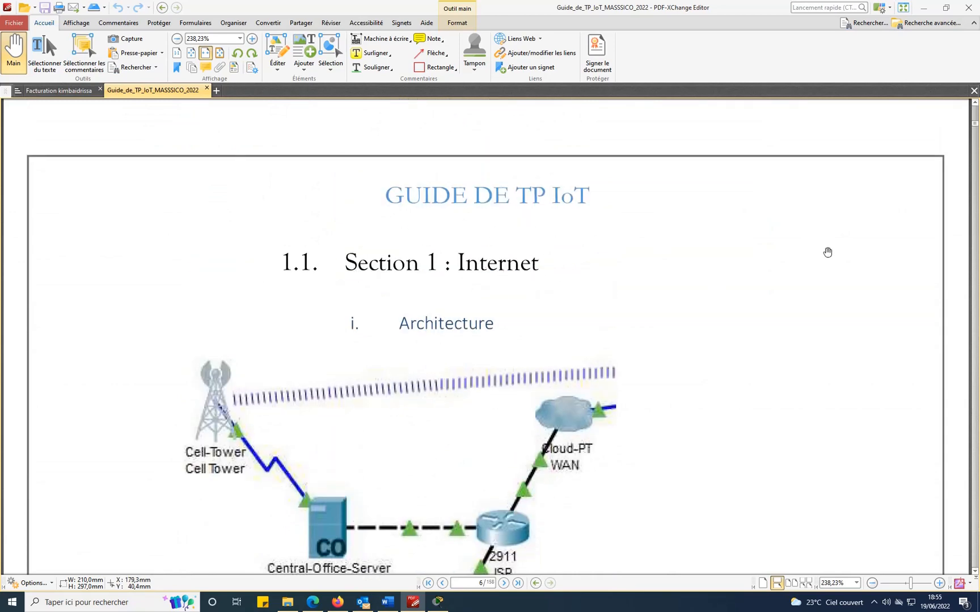
scroll(826, 253, down, 4)
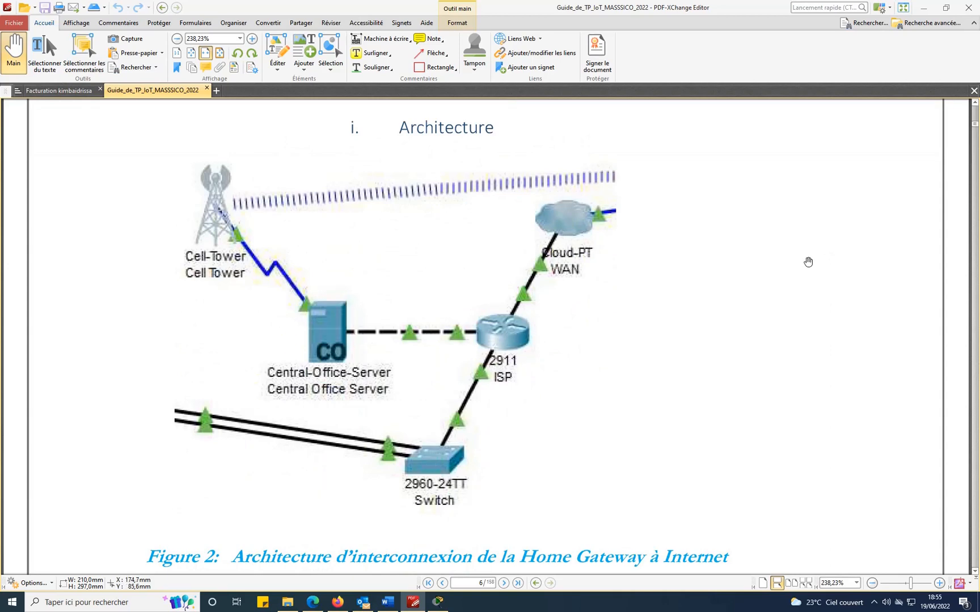
scroll(814, 250, up, 2)
scroll(813, 251, down, 3)
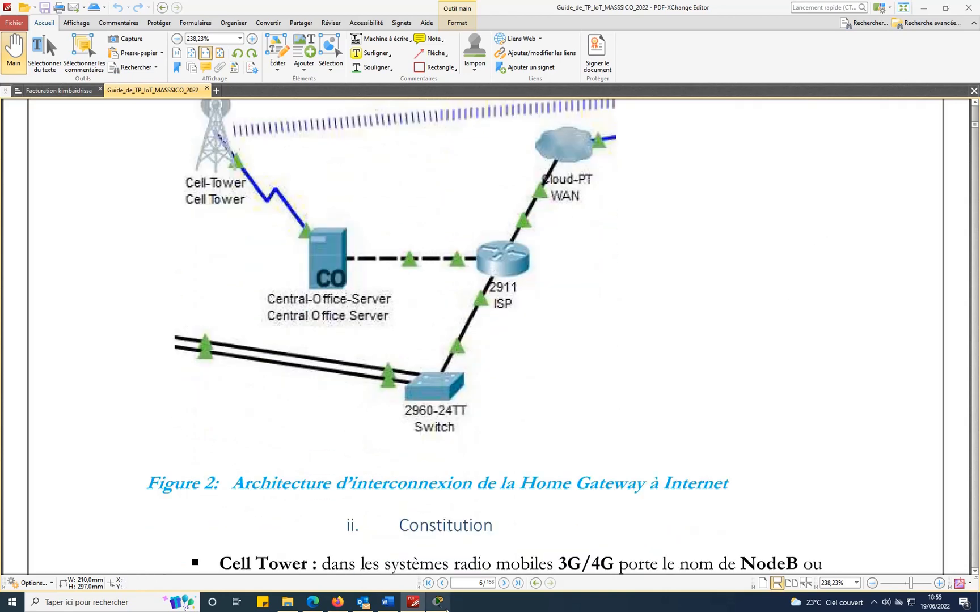
click(438, 602)
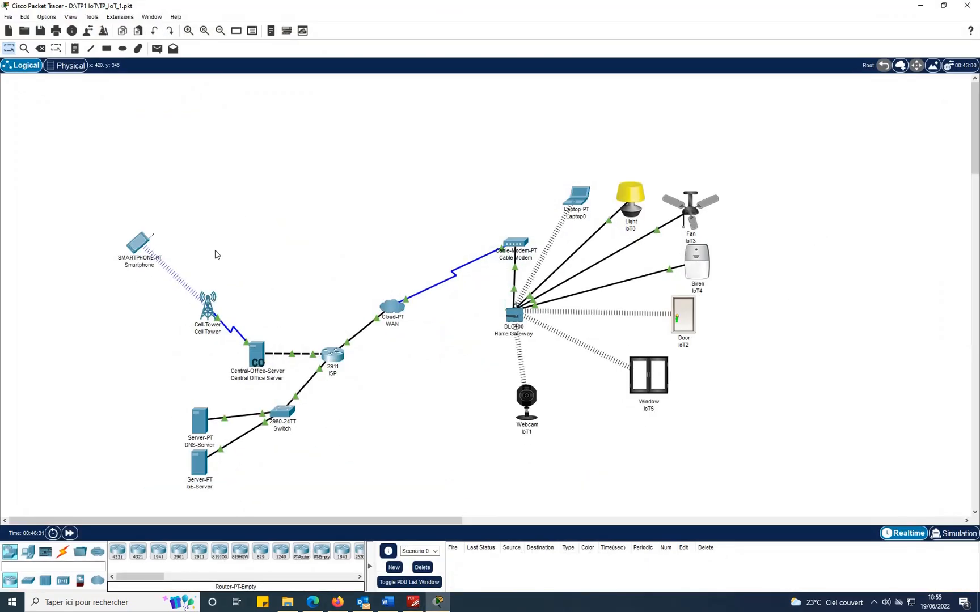
drag(200, 273, 420, 433)
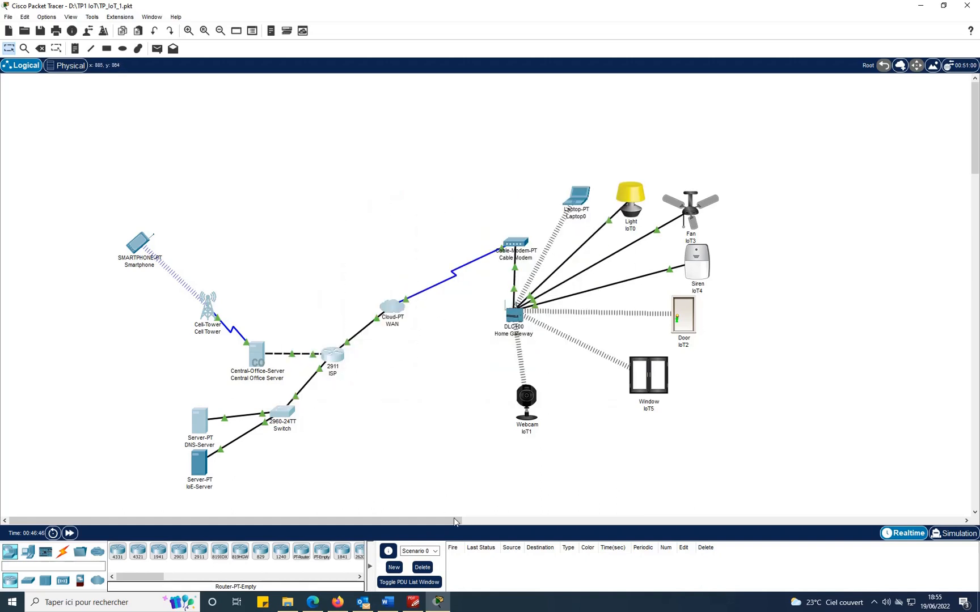
click(413, 601)
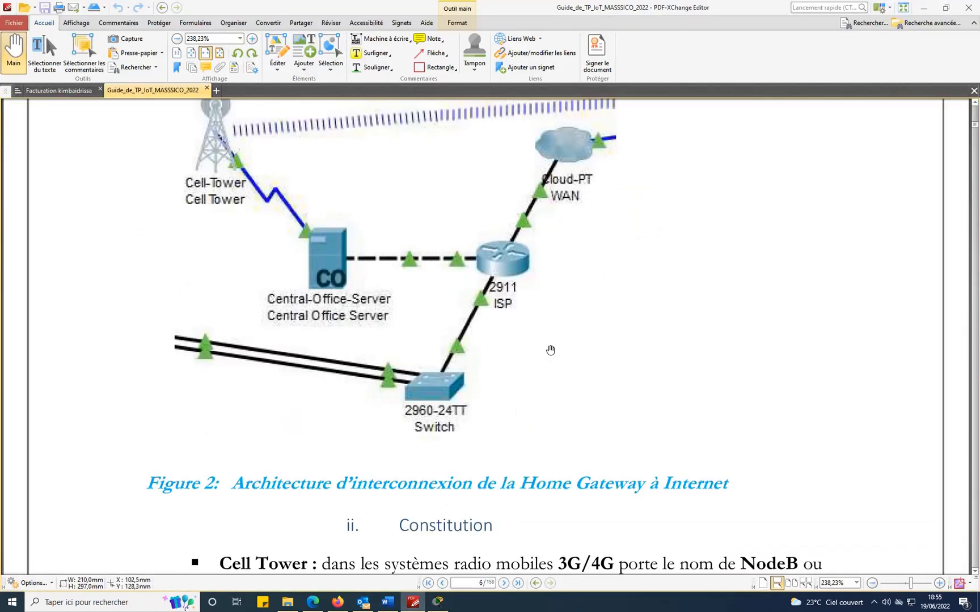
Scroll the guide on to page 7's 2911 ISP configuration section.
scroll(781, 342, down, 3)
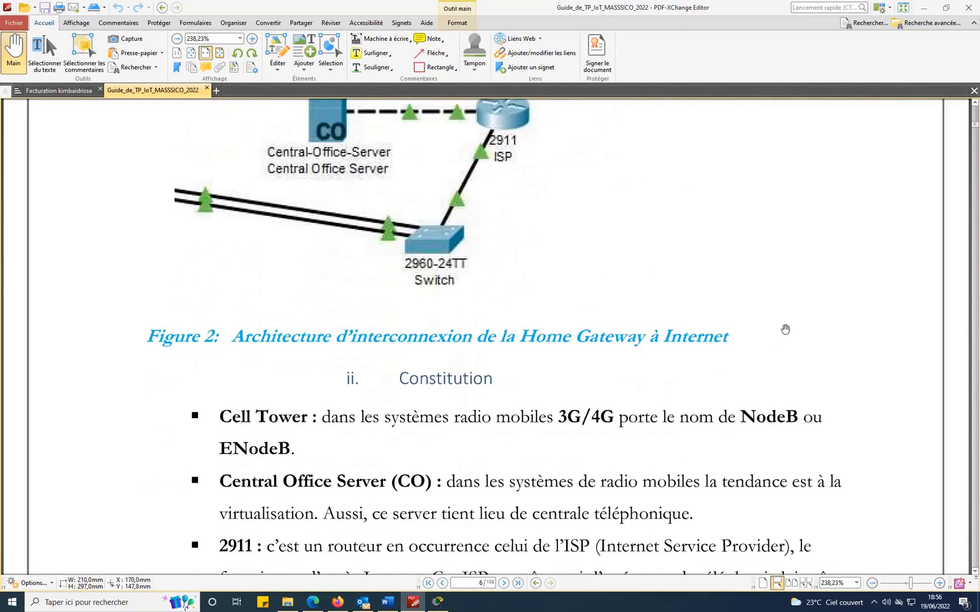
scroll(786, 329, down, 4)
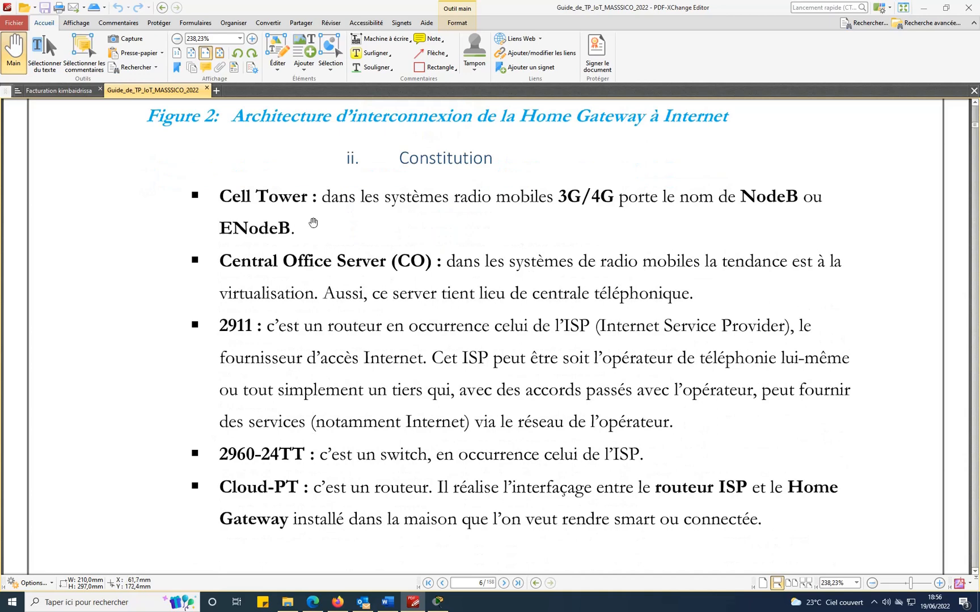
scroll(562, 313, down, 12)
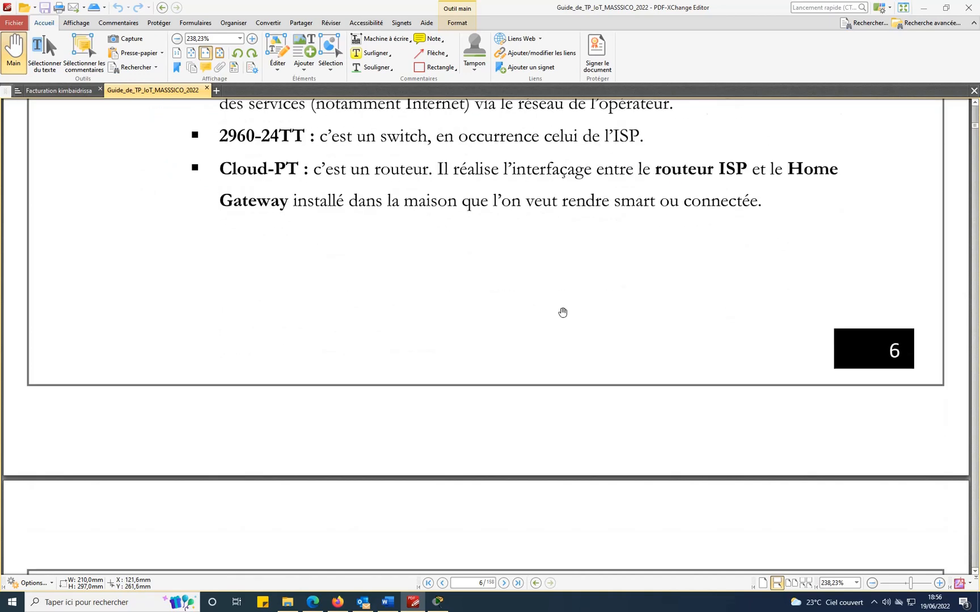
scroll(550, 317, down, 1)
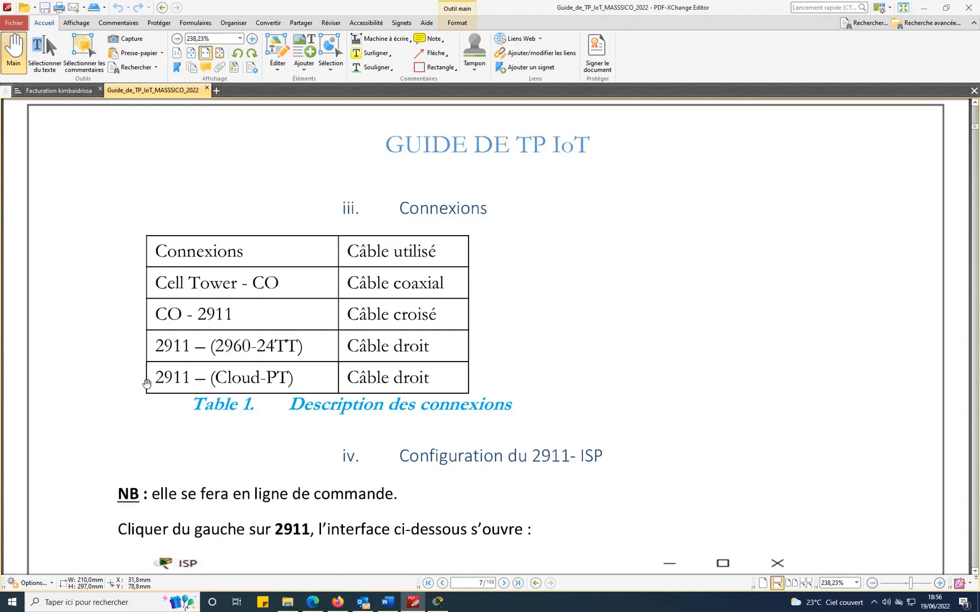
scroll(664, 338, down, 5)
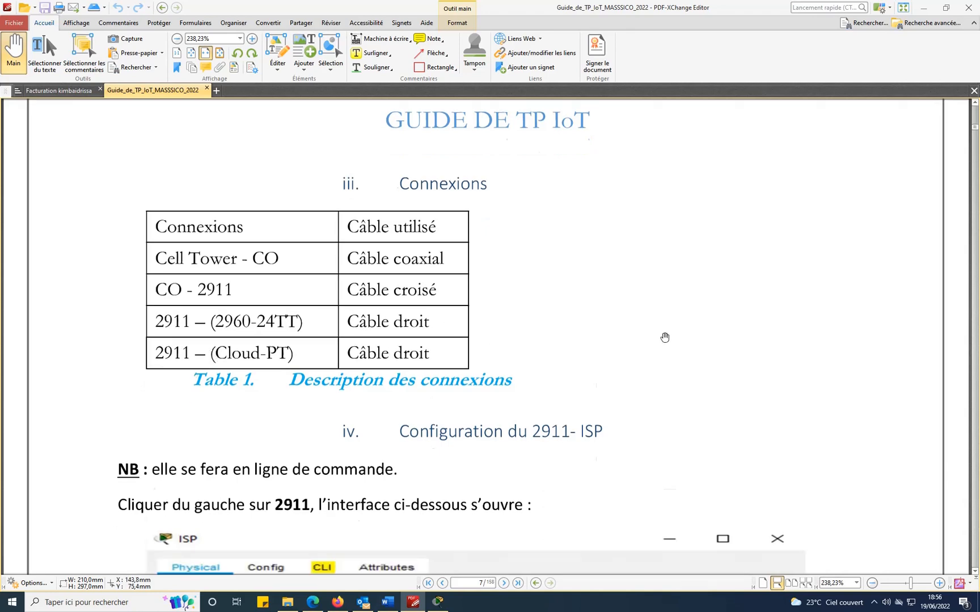
Compare the Packet Tracer topology with the guide's ISP screenshot, then return to Packet Tracer.
click(437, 602)
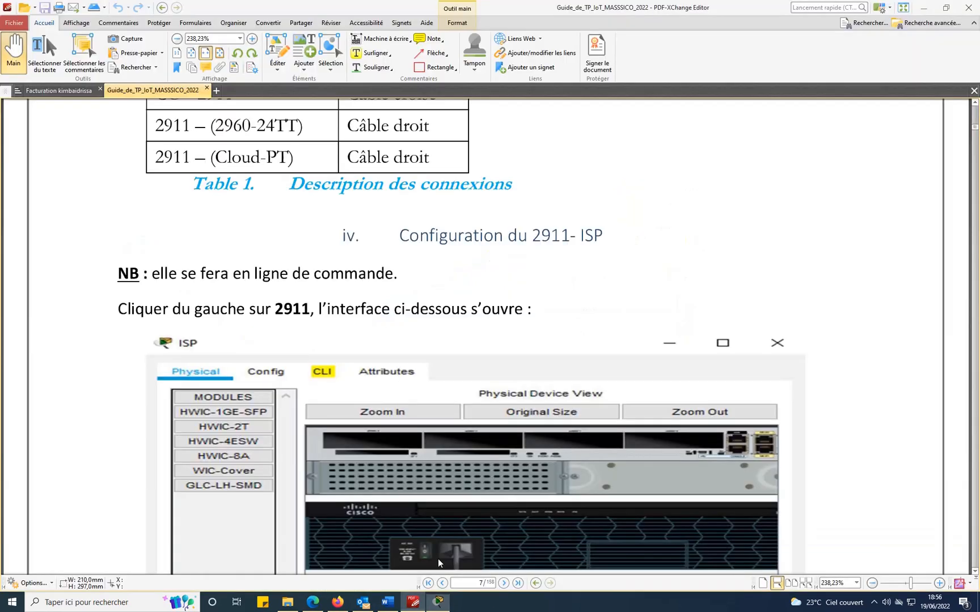
click(414, 602)
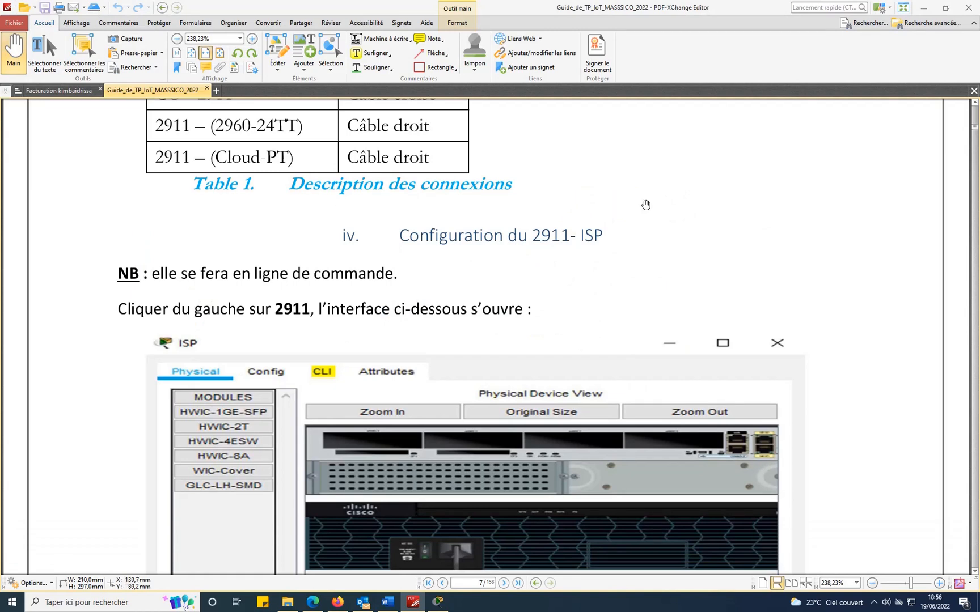
scroll(731, 193, down, 3)
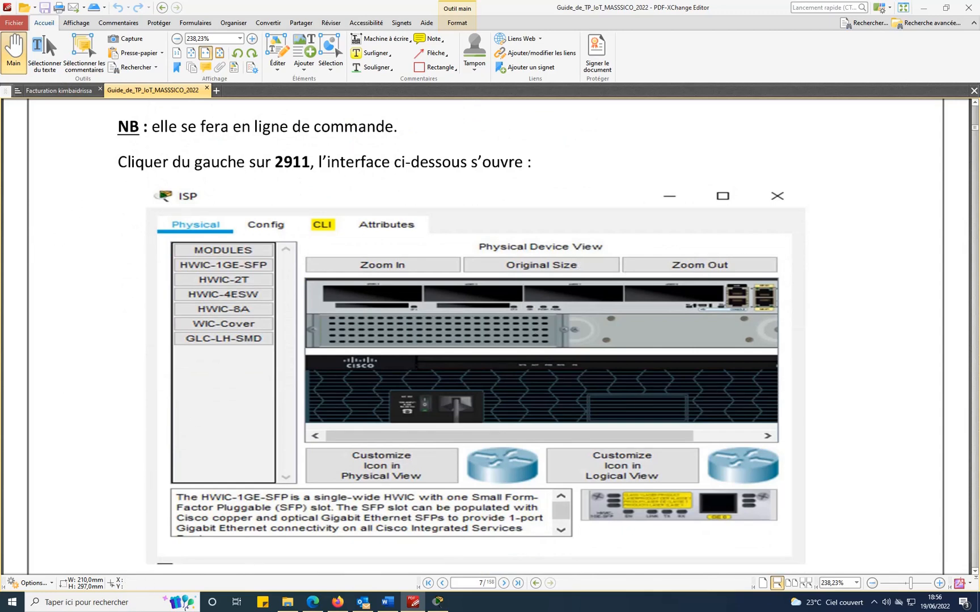
key(alt+Tab)
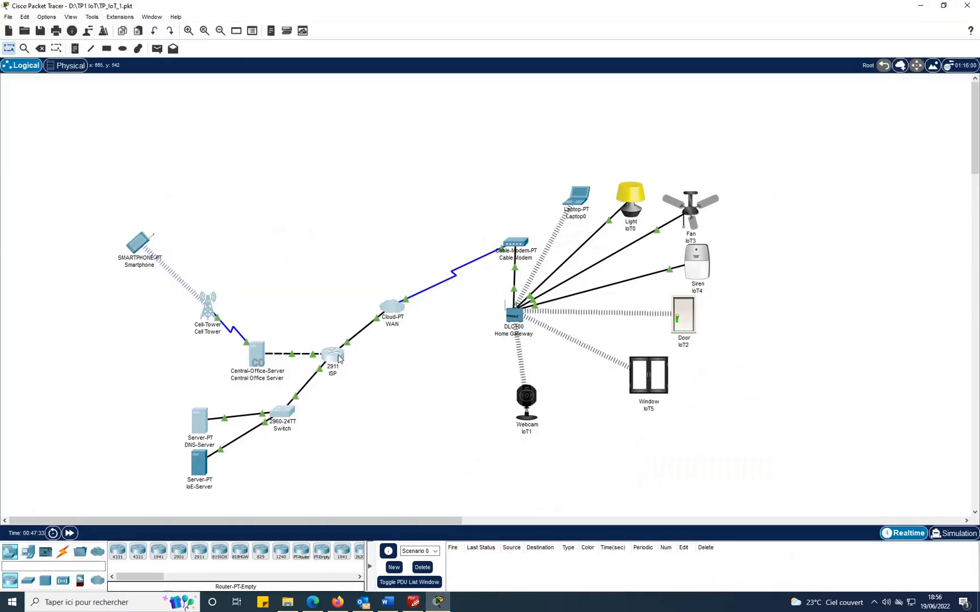
Open the 2911 ISP router's window on its Physical tab, then go back to the guide.
click(336, 359)
click(329, 141)
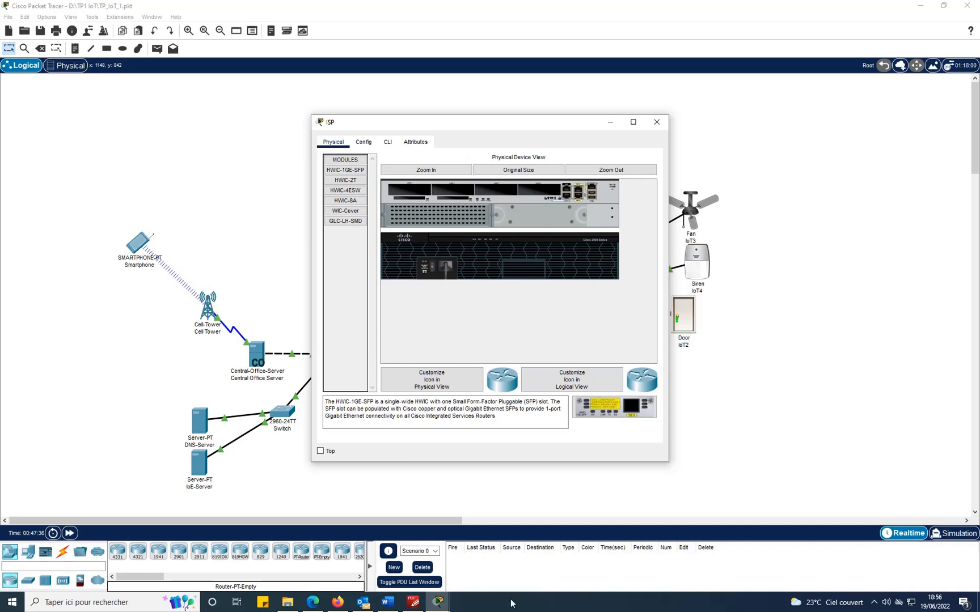
click(414, 602)
Scroll the guide to page 9's closing 2911 commands, including DHCP pools CELL and WAN.
scroll(862, 200, down, 5)
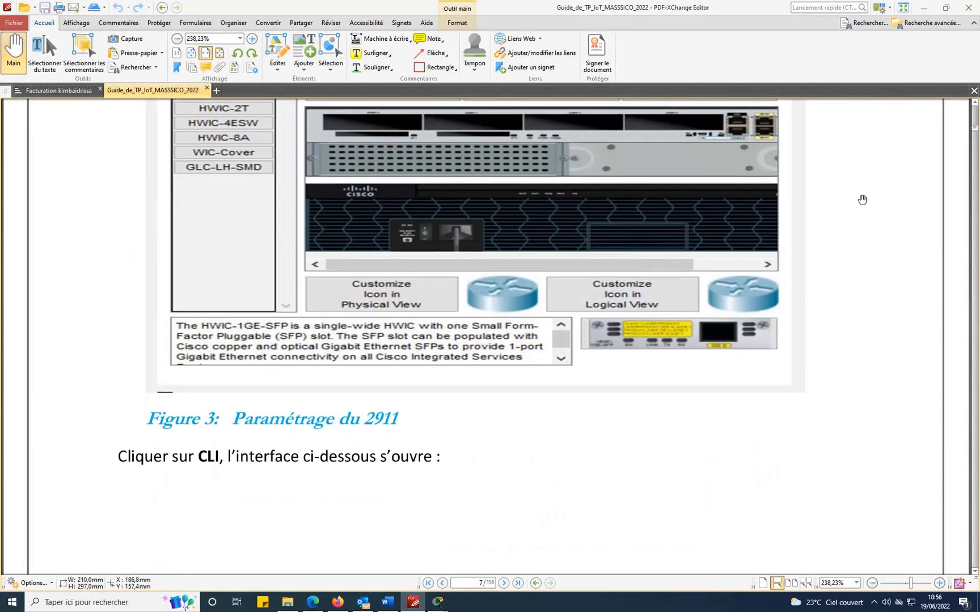
scroll(862, 199, down, 5)
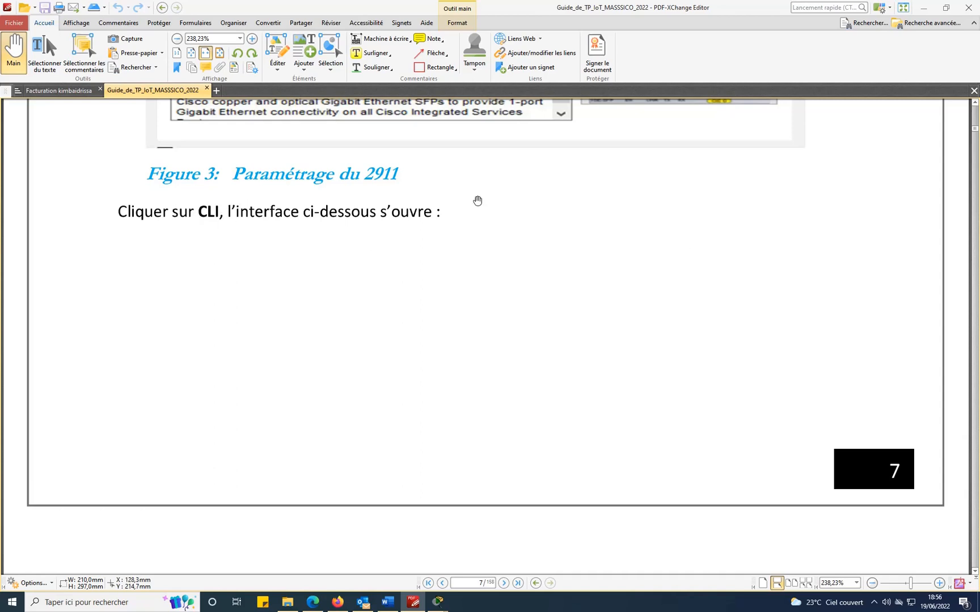
scroll(246, 237, down, 14)
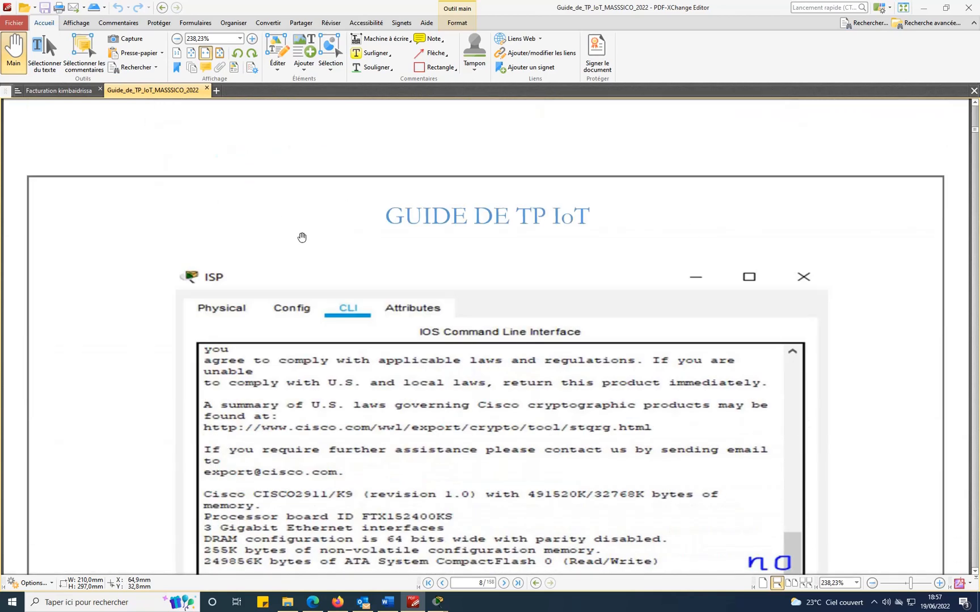
scroll(302, 236, down, 2)
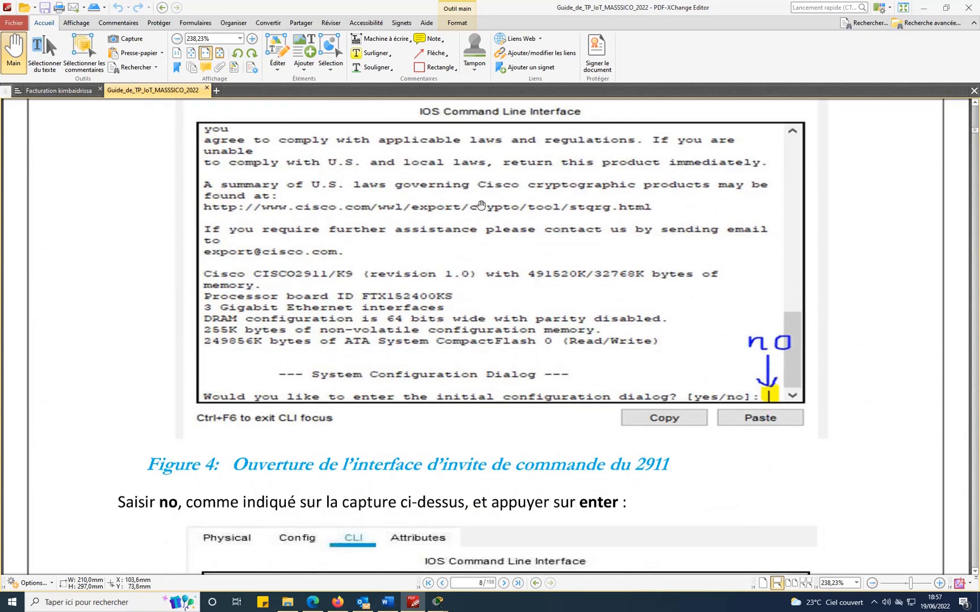
scroll(481, 196, down, 10)
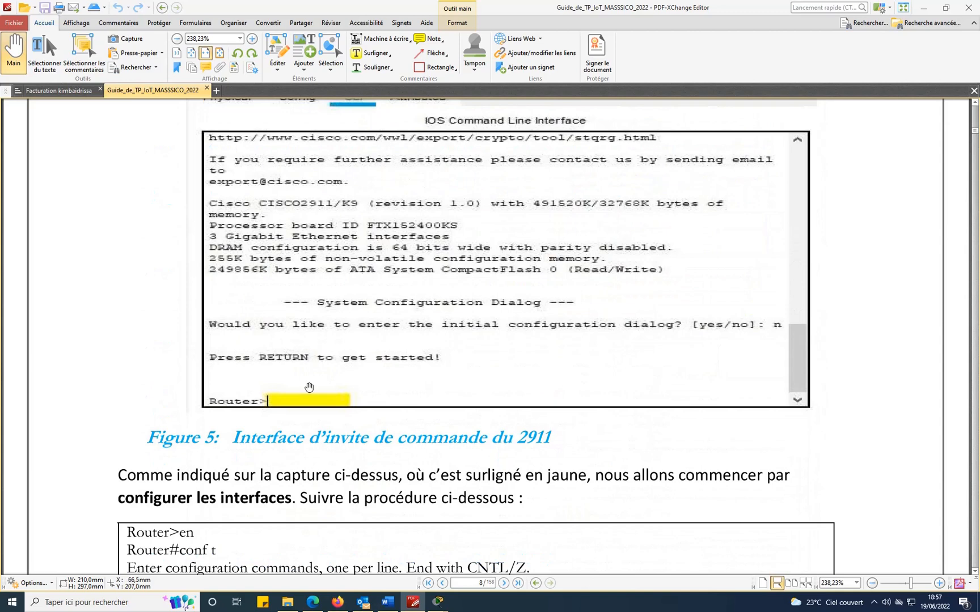
scroll(343, 314, down, 2)
scroll(403, 259, down, 4)
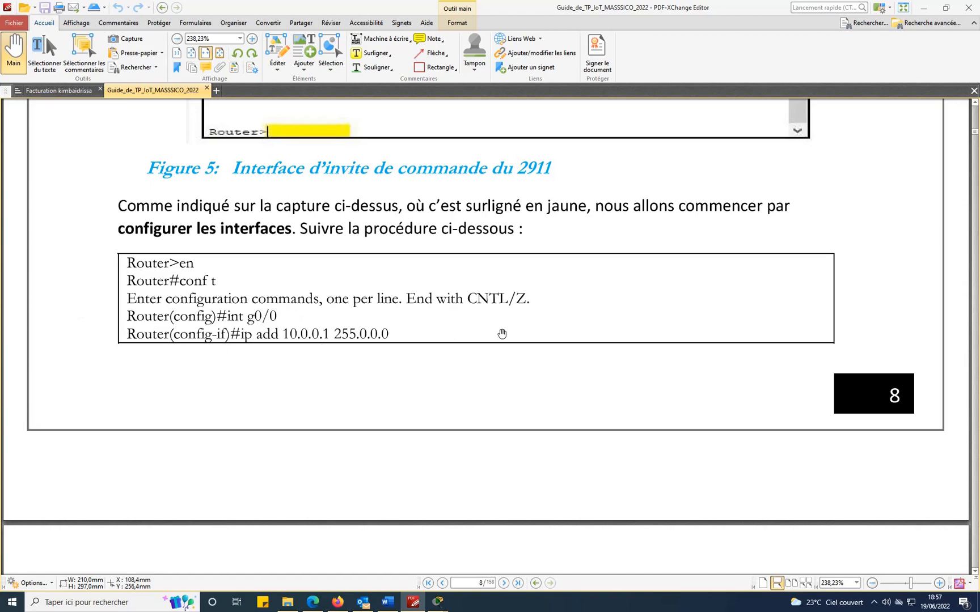
scroll(502, 335, down, 8)
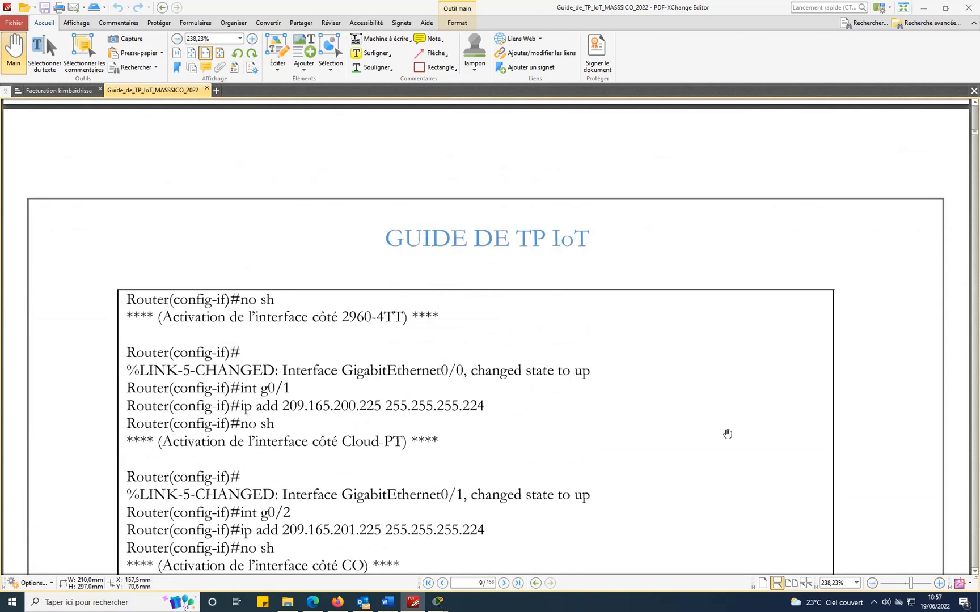
scroll(728, 434, down, 3)
scroll(687, 433, down, 2)
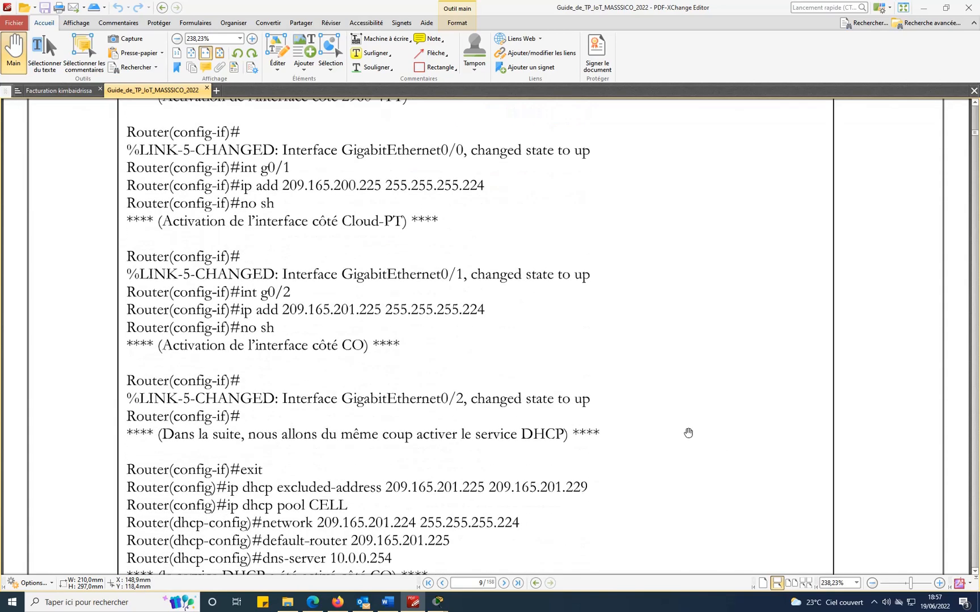
scroll(688, 433, down, 2)
scroll(688, 432, down, 2)
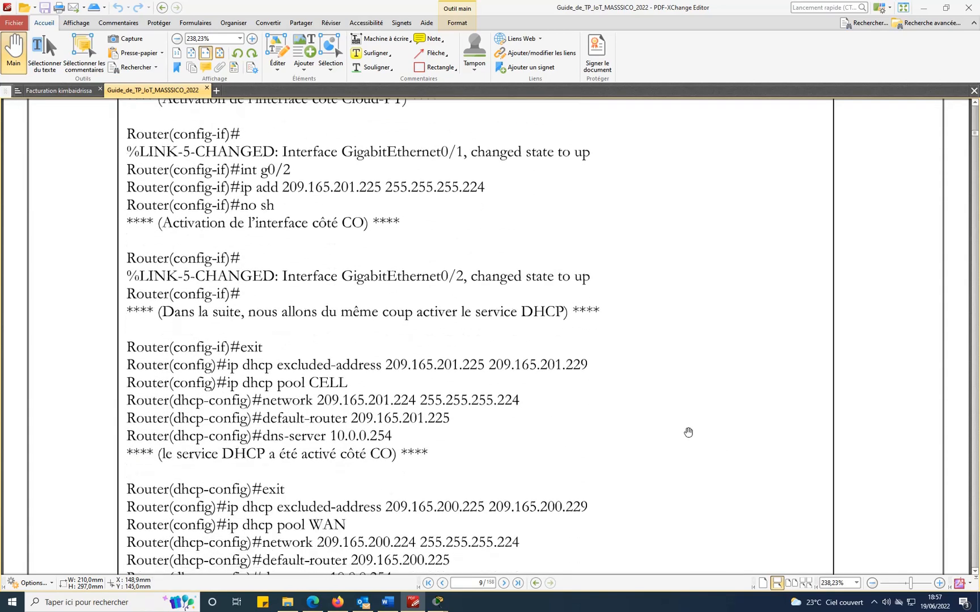
scroll(688, 433, down, 3)
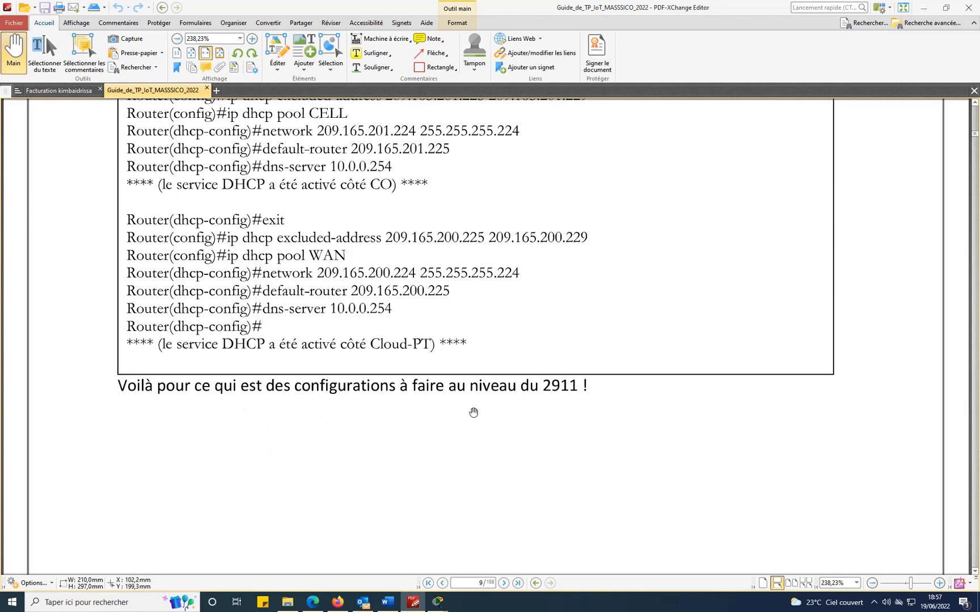
click(438, 602)
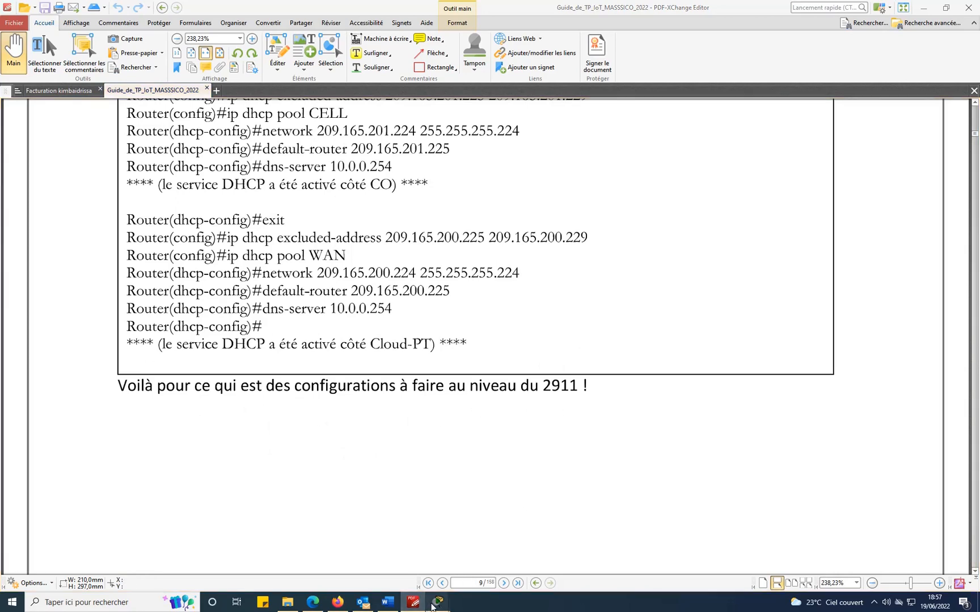
Read the ISP router's CLI boot messages, then close the router's window.
click(501, 559)
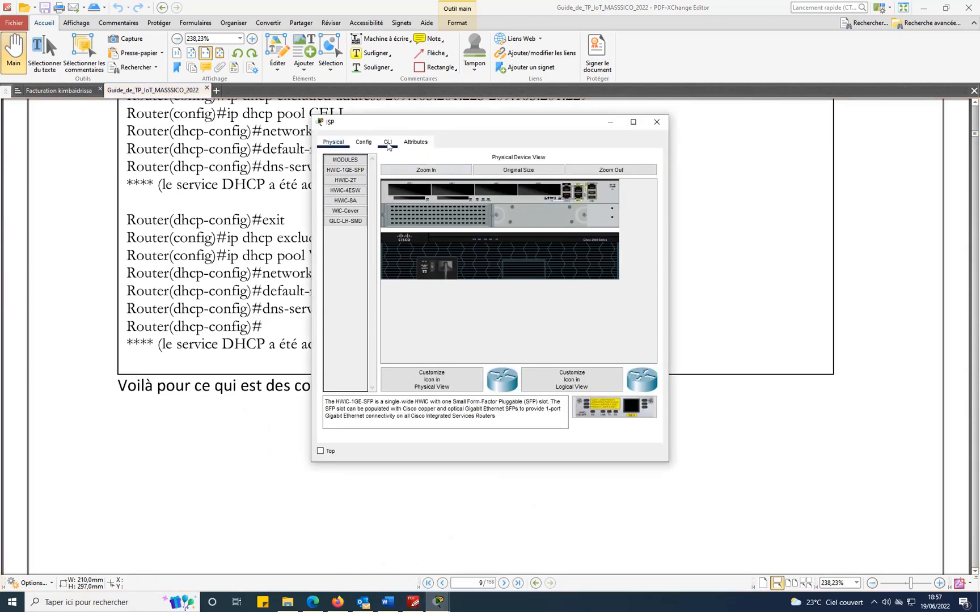
click(388, 143)
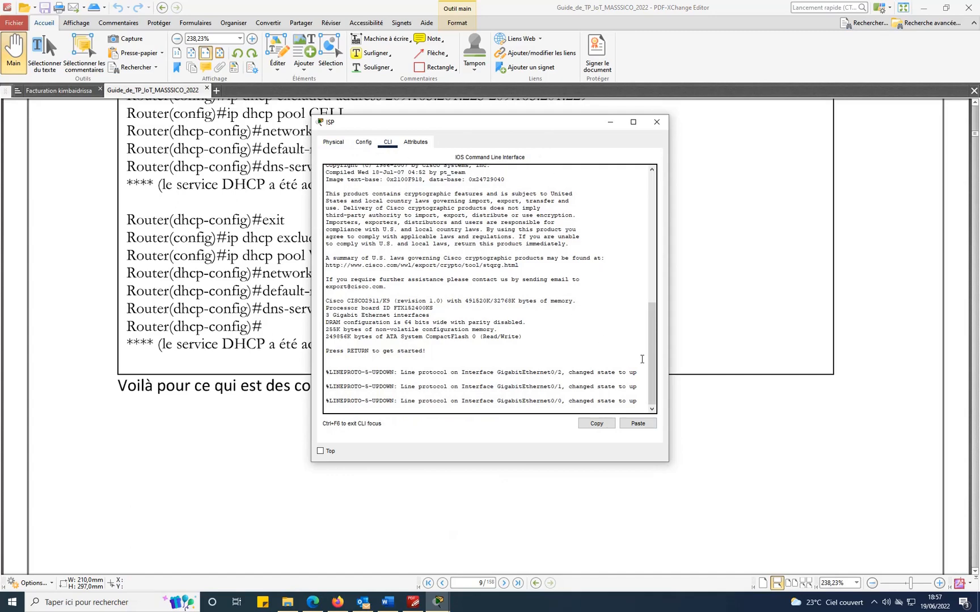
drag(651, 347, 651, 382)
click(657, 123)
scroll(601, 401, down, 8)
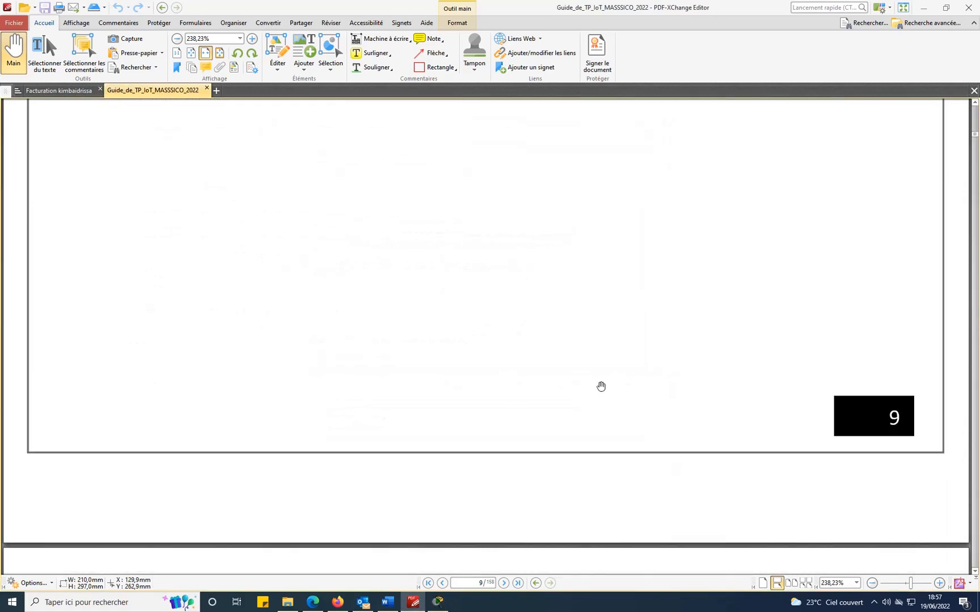
Scroll the guide to page 10's section v on verifying CO-side DHCP, then switch to Packet Tracer.
scroll(605, 378, down, 5)
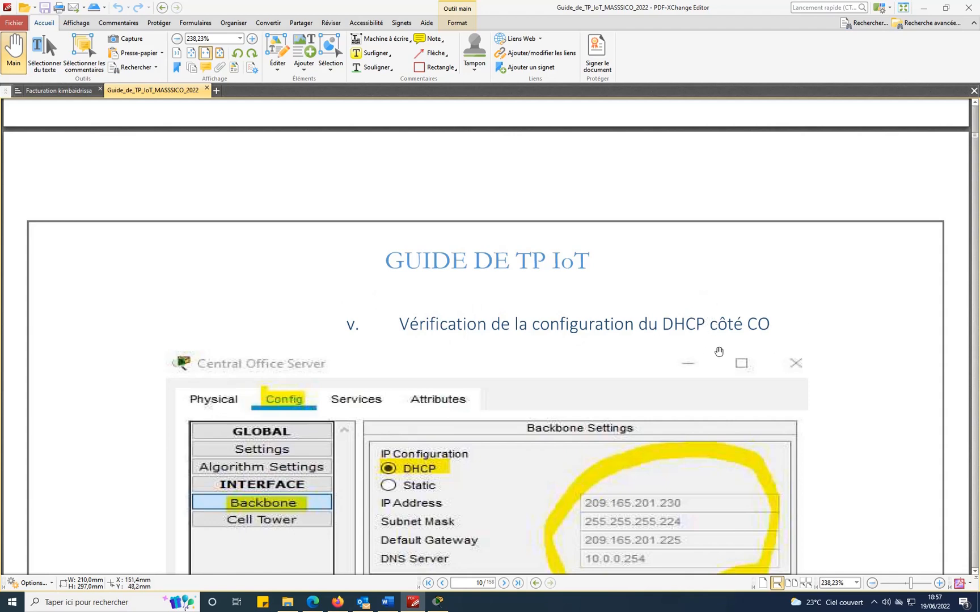
scroll(567, 301, down, 1)
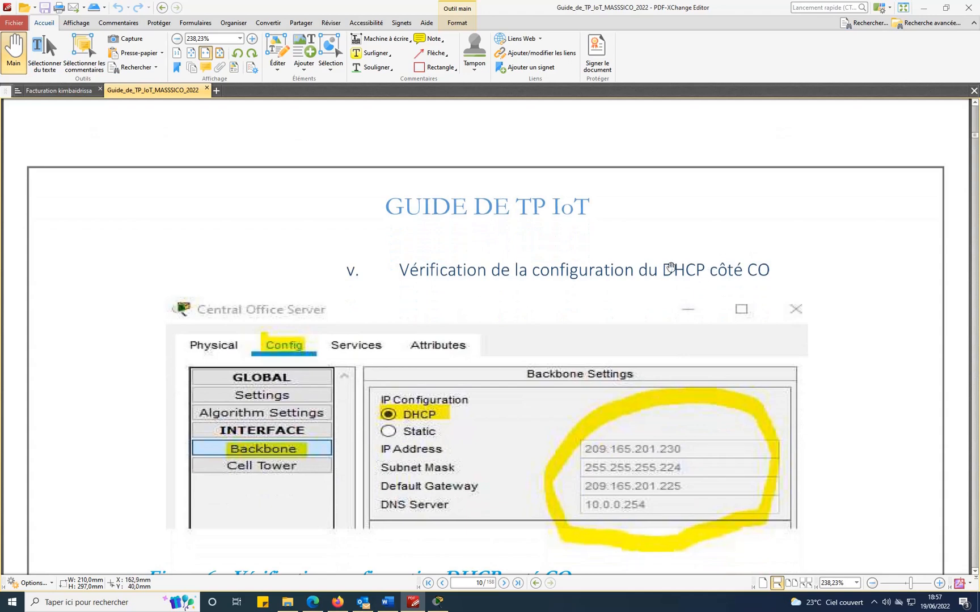
scroll(474, 277, down, 2)
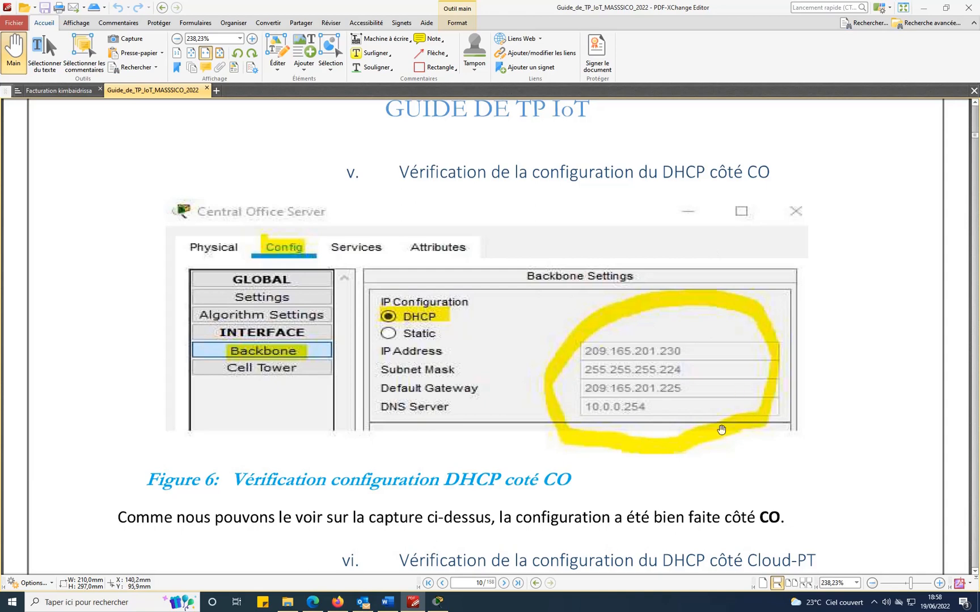
click(437, 601)
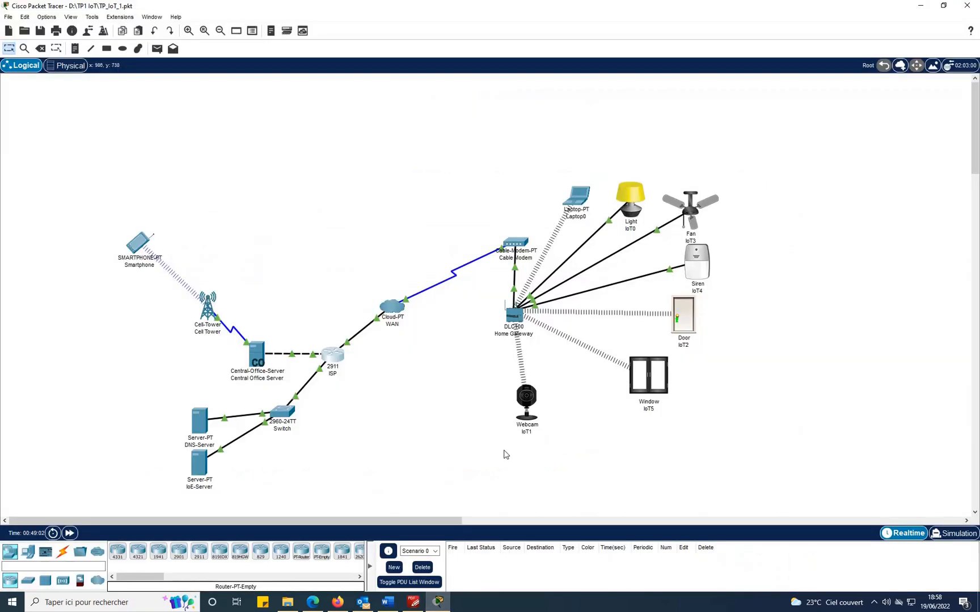
Compare the Central Office Server's Backbone DHCP address 209.165.201.230 with Figure 6, then close the window.
click(257, 355)
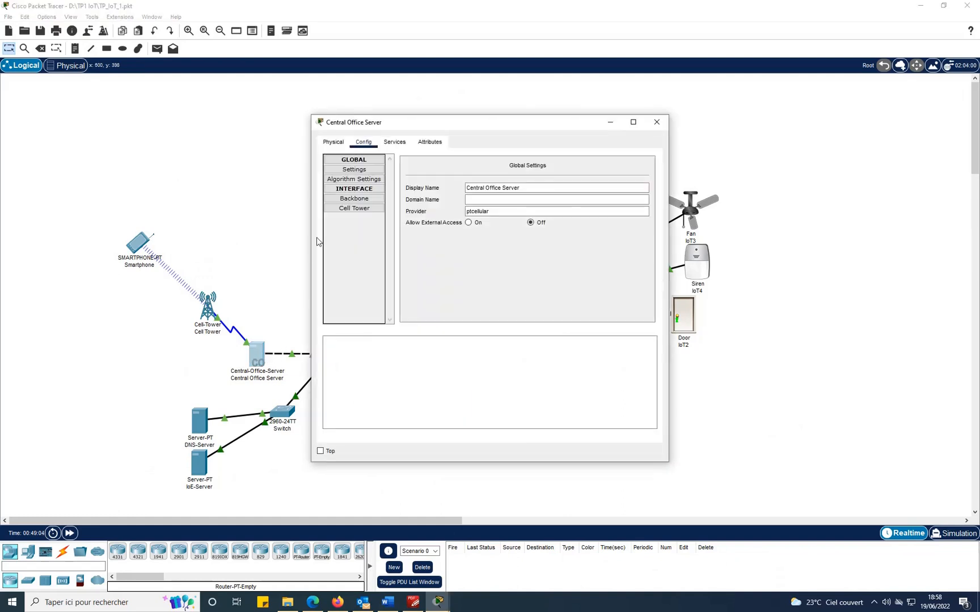
click(359, 197)
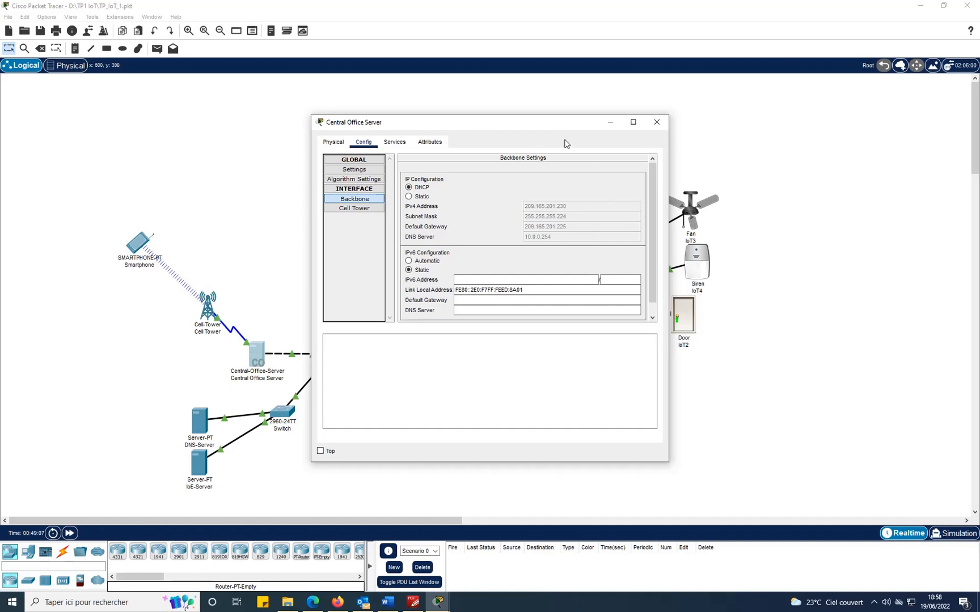
click(413, 602)
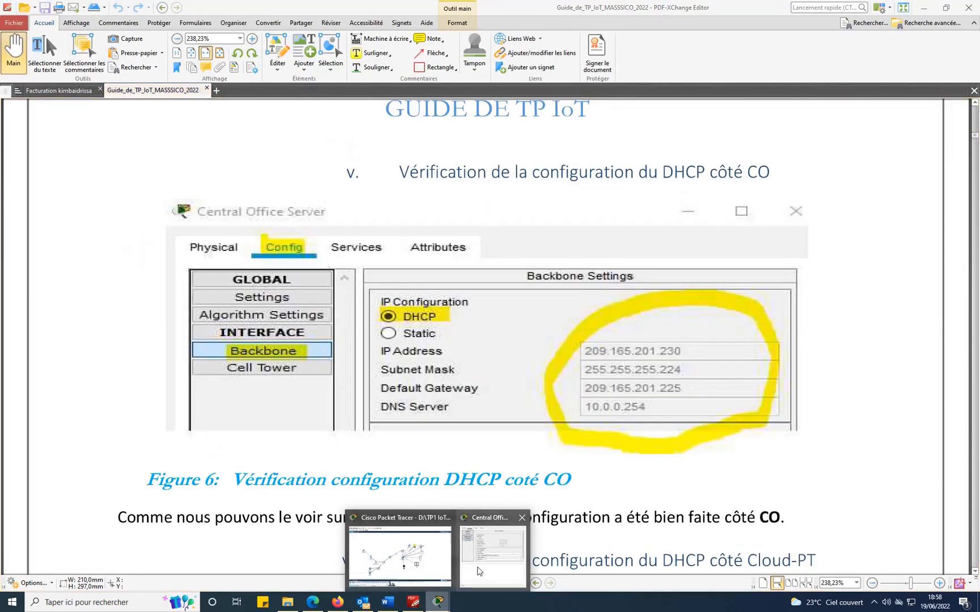
click(391, 544)
drag(516, 126, 295, 192)
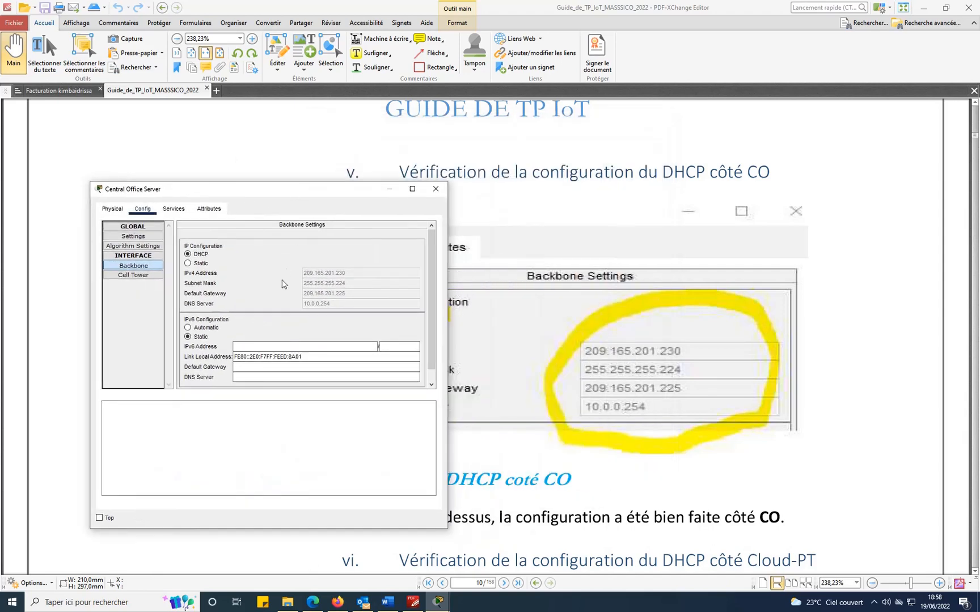
click(438, 187)
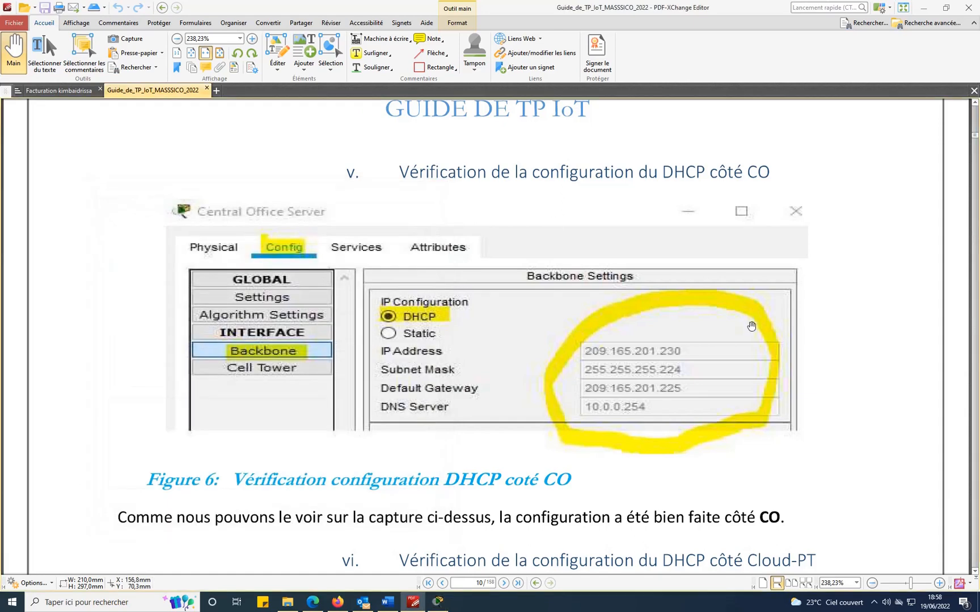
Scroll the guide to section vi and Figure 7 on the Cloud-PT association.
scroll(760, 363, down, 3)
scroll(761, 357, down, 2)
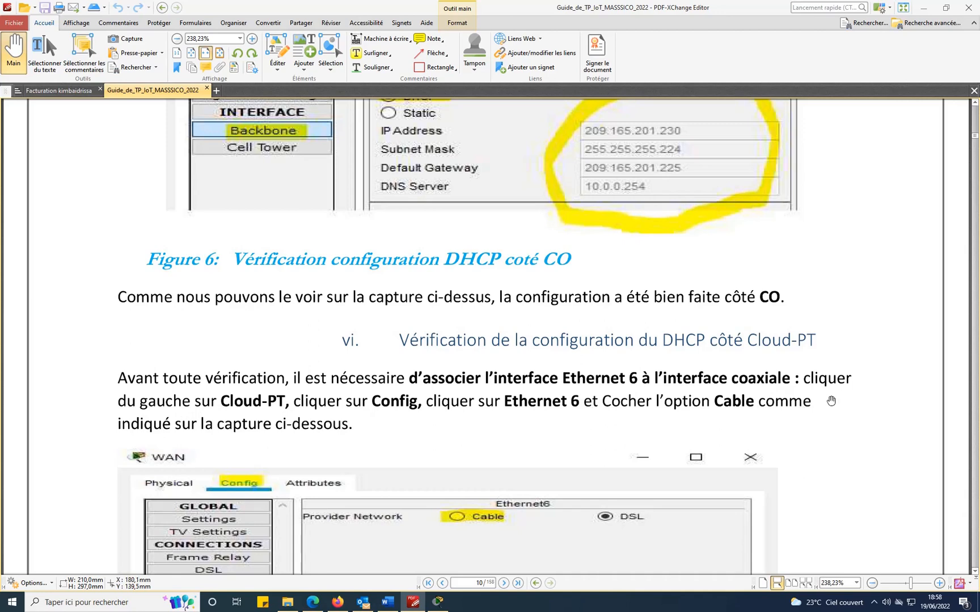
scroll(830, 401, down, 5)
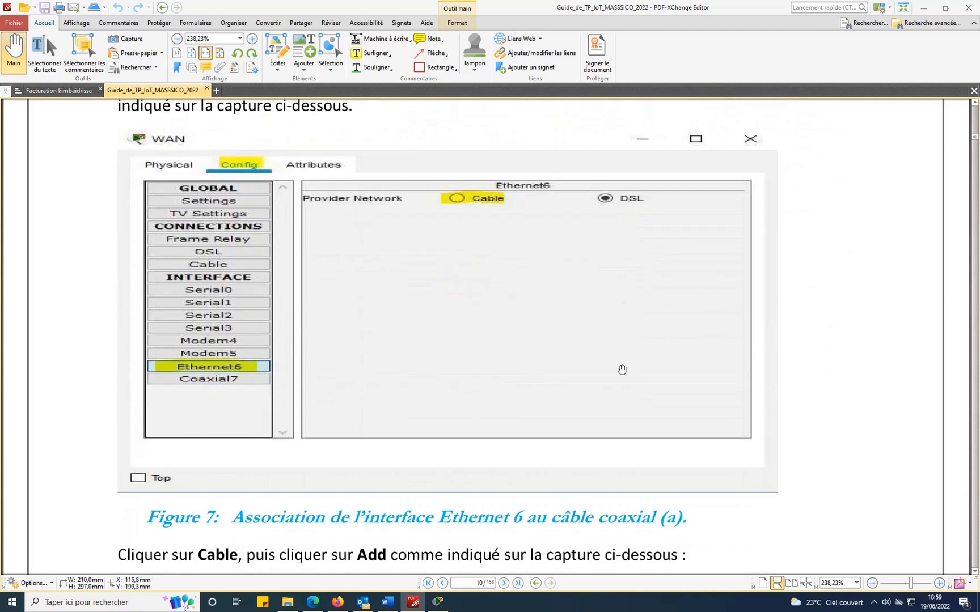
scroll(453, 437, down, 1)
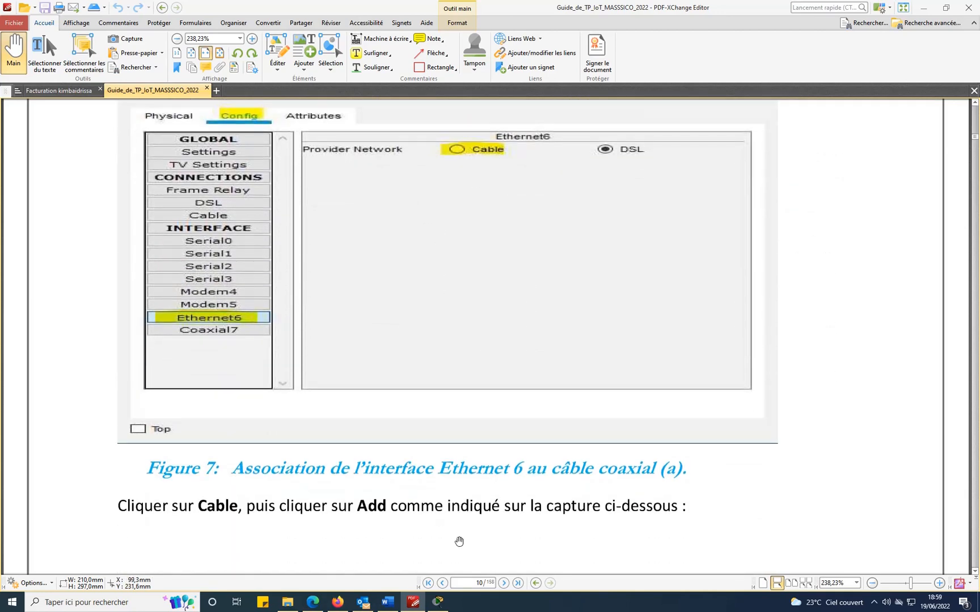
Check that the WAN cloud's Ethernet6 provider network is Cable, then return to the guide.
click(436, 603)
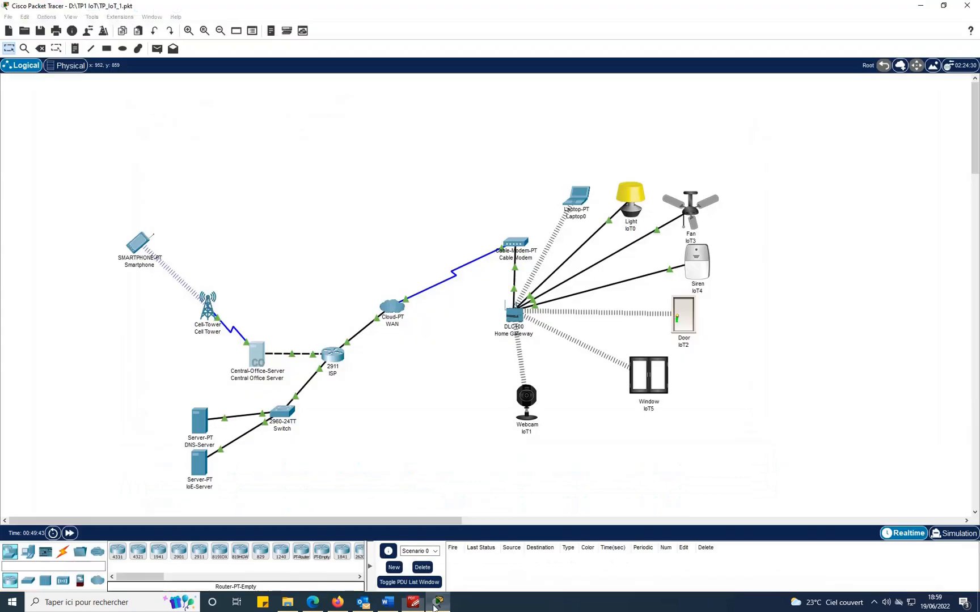
click(390, 311)
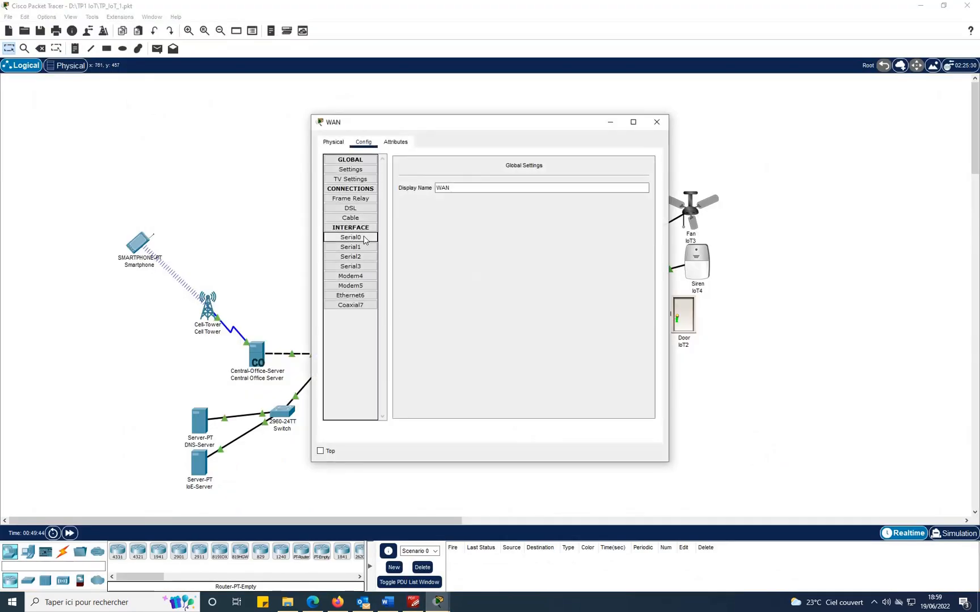
click(352, 296)
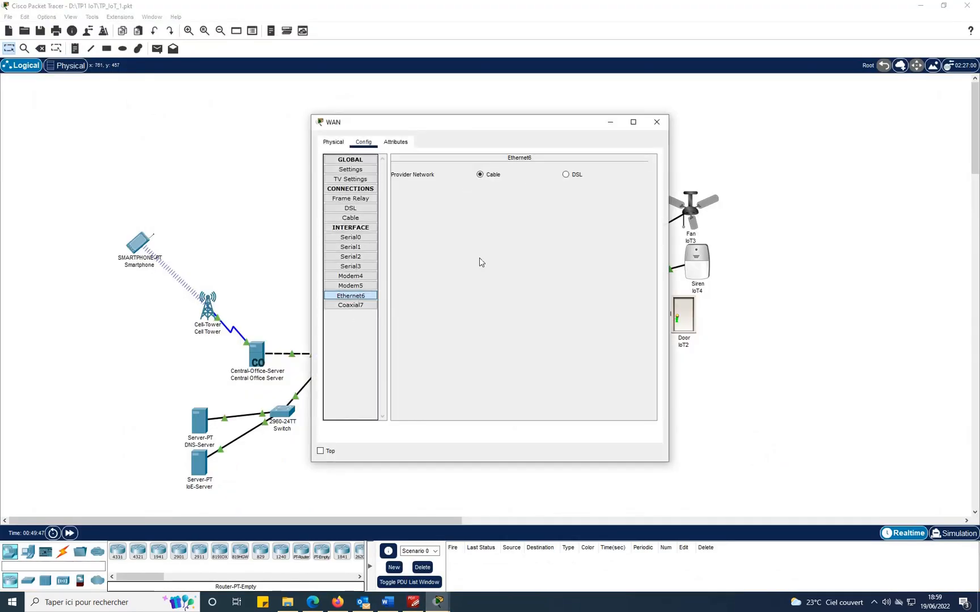
click(414, 602)
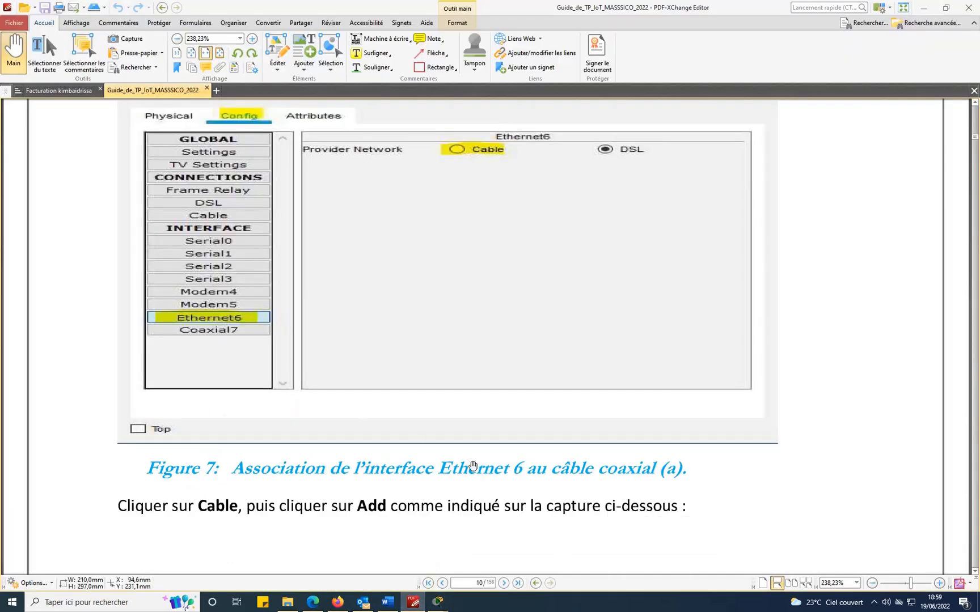
Scroll the guide to Figures 8 and 9 on pairing Coaxial7 with Ethernet6, then reopen the WAN cloud's settings.
scroll(478, 468, down, 10)
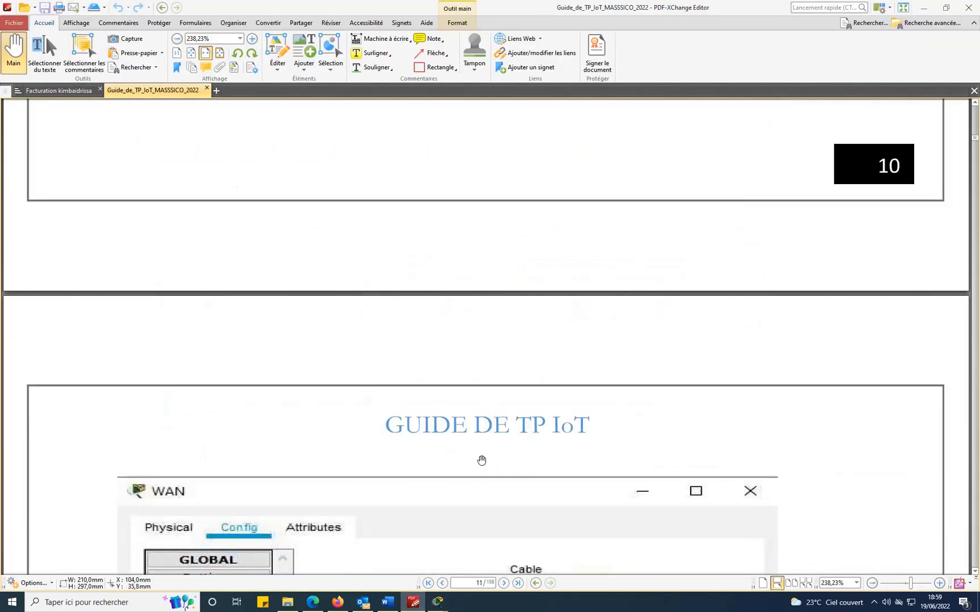
scroll(481, 460, down, 2)
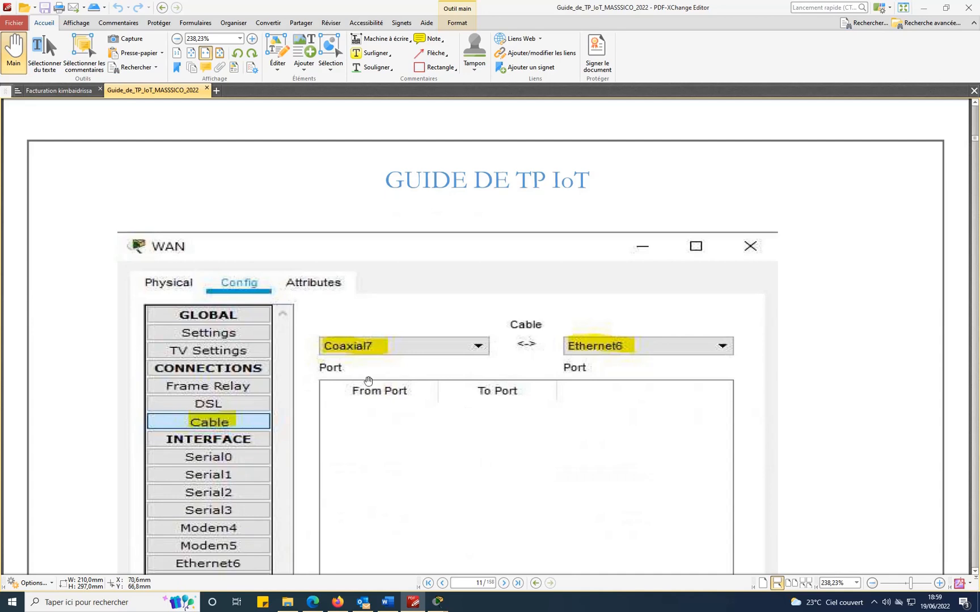
scroll(569, 505, down, 2)
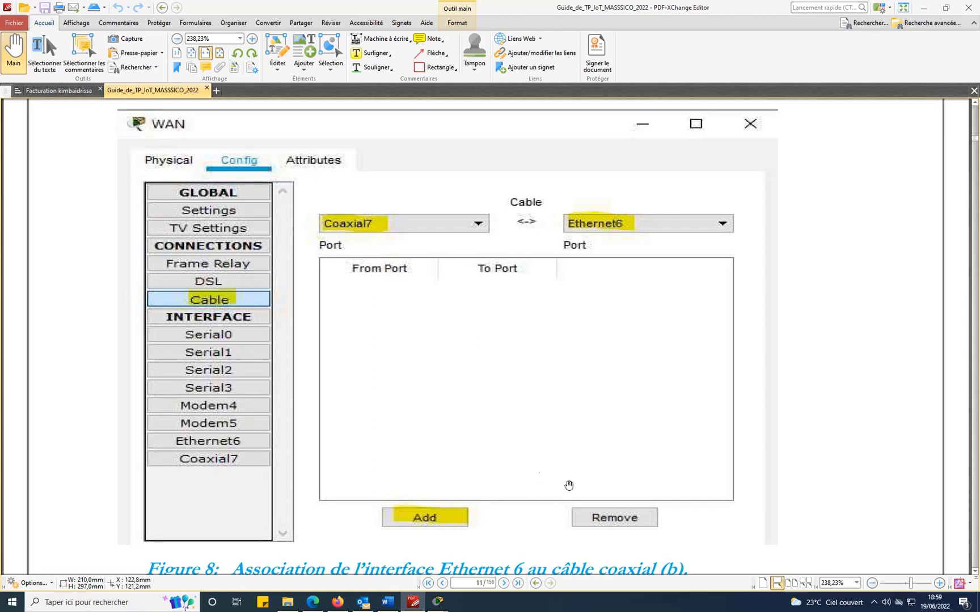
scroll(569, 485, down, 8)
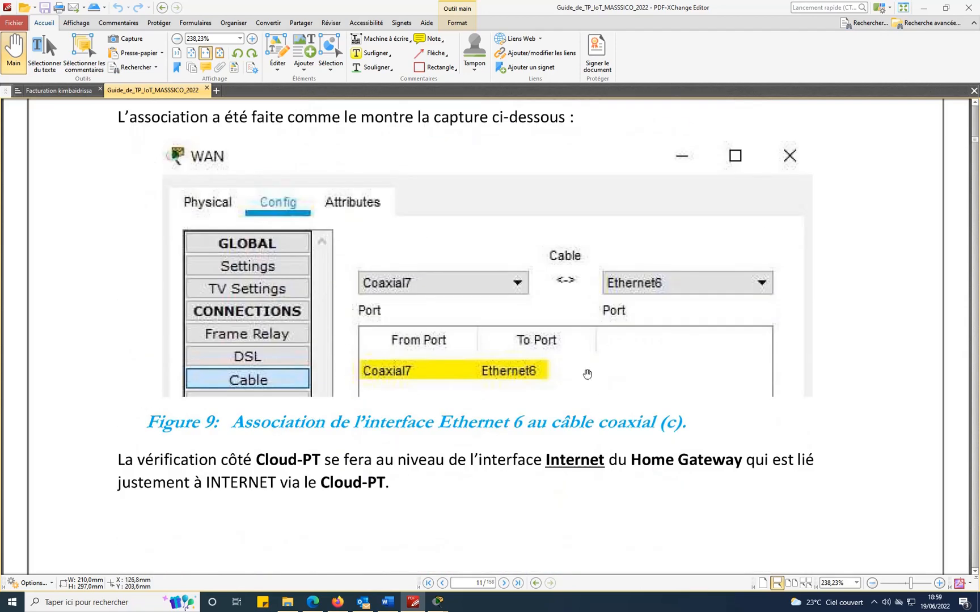
mouse_move(438, 601)
click(483, 547)
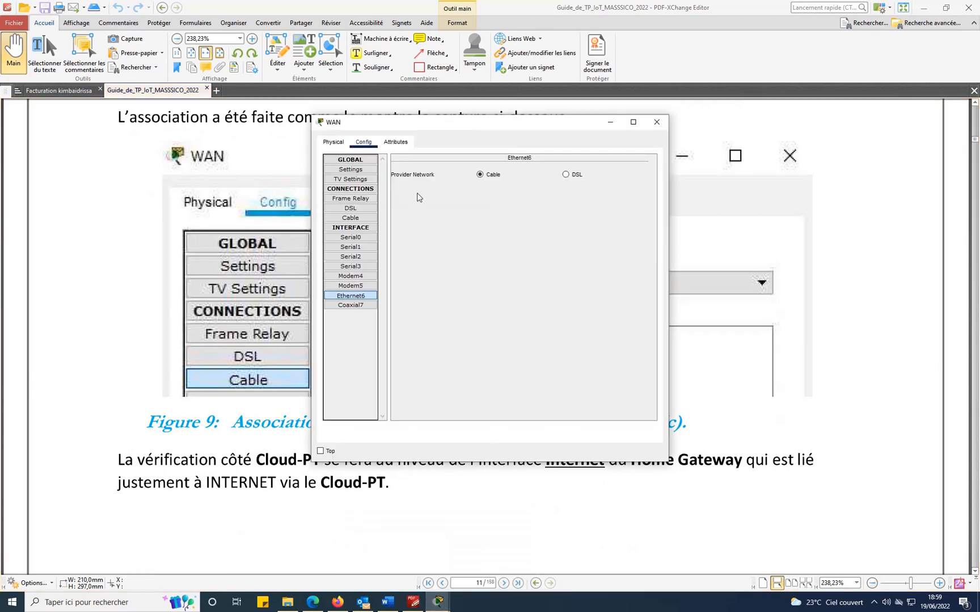
Check that the WAN cloud's Cable table pairs Coaxial7 with Ethernet6, comparing it against the guide.
click(350, 218)
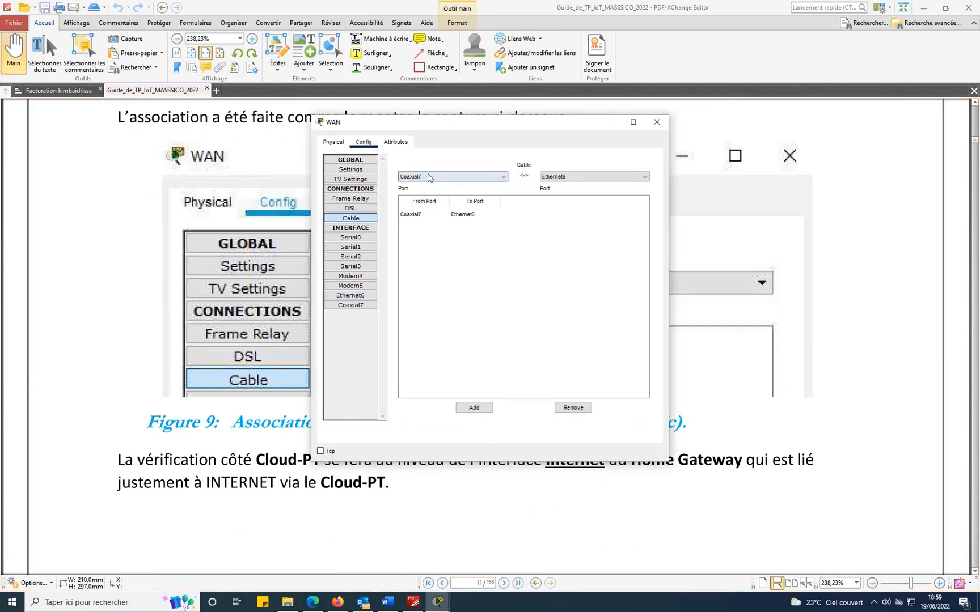
click(570, 177)
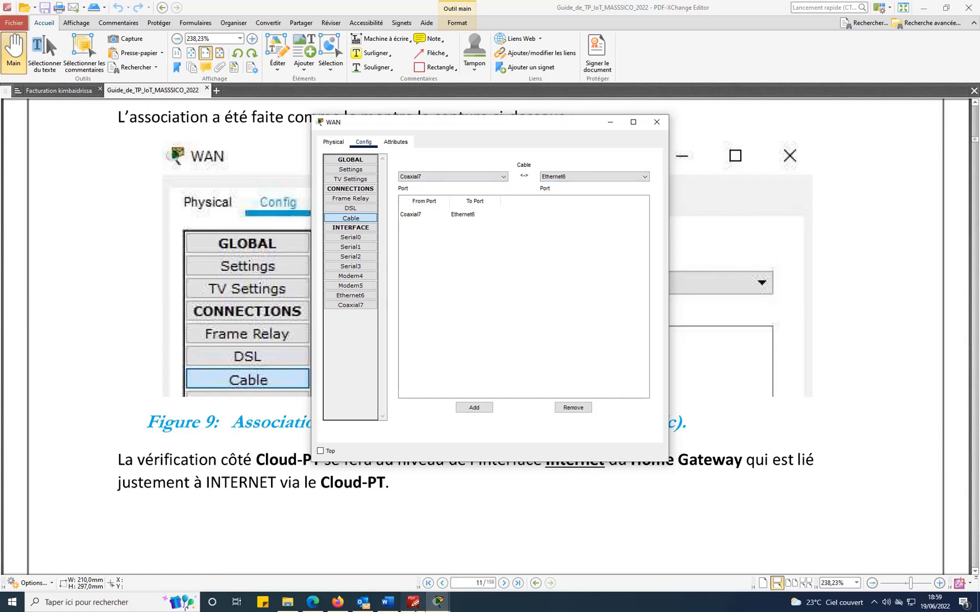
click(414, 602)
scroll(612, 386, down, 3)
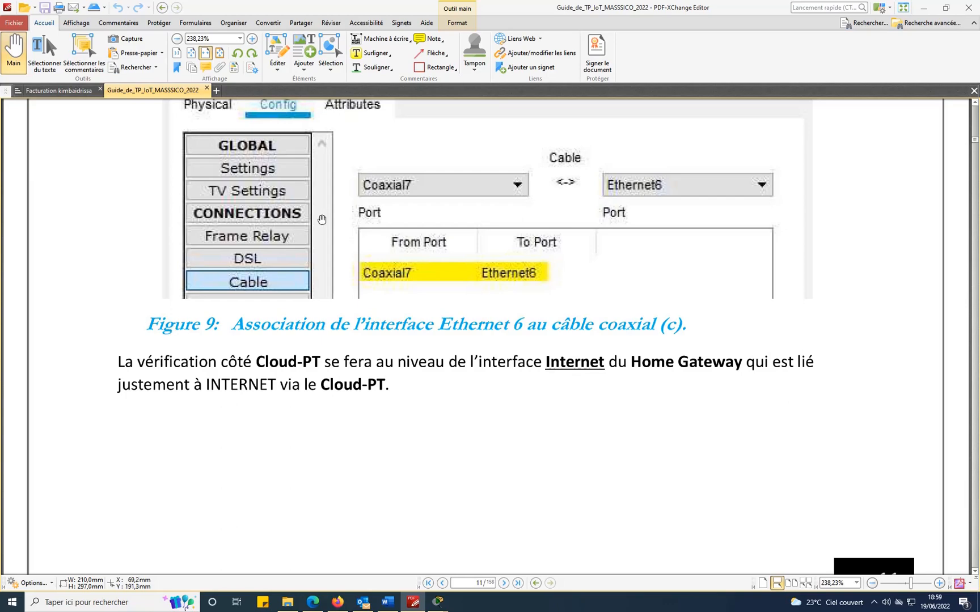
Close the WAN cloud's window and open the Home Gateway's settings.
mouse_move(438, 601)
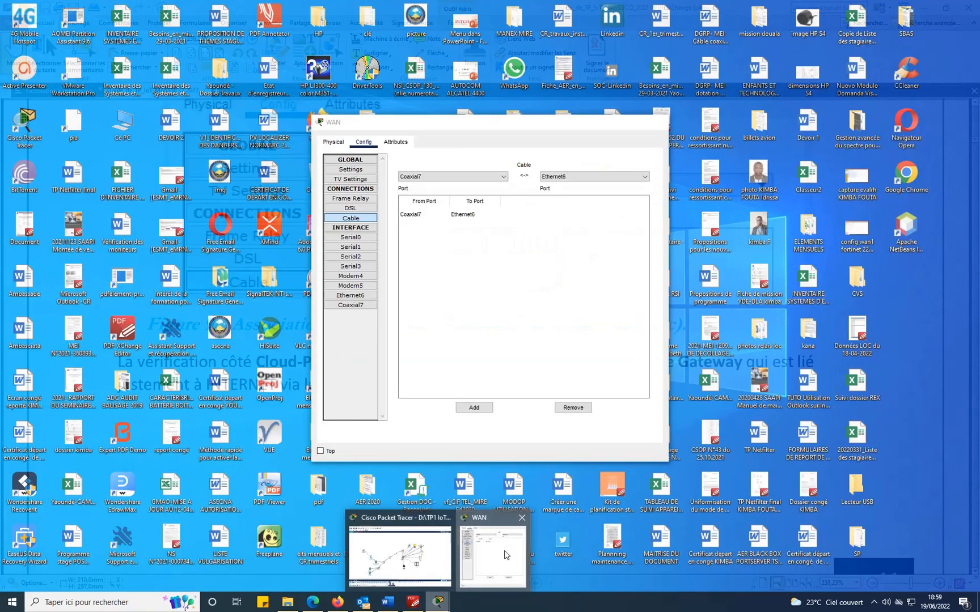
click(504, 556)
click(662, 118)
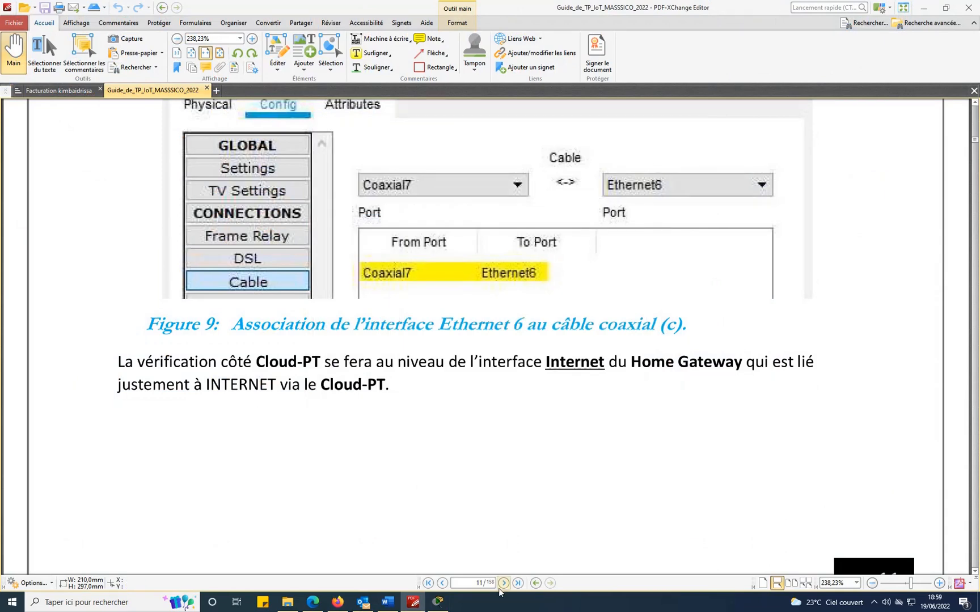
click(438, 601)
click(511, 314)
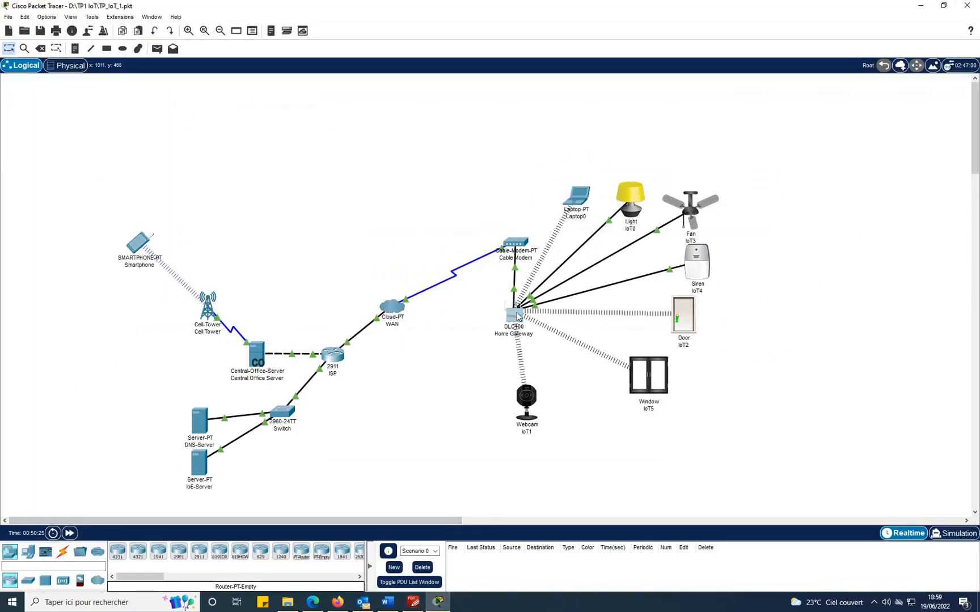
Place the Home Gateway's Internet DHCP values (209.165.200.230, DNS 10.0.0.254) beside the guide's Figure 10.
click(358, 199)
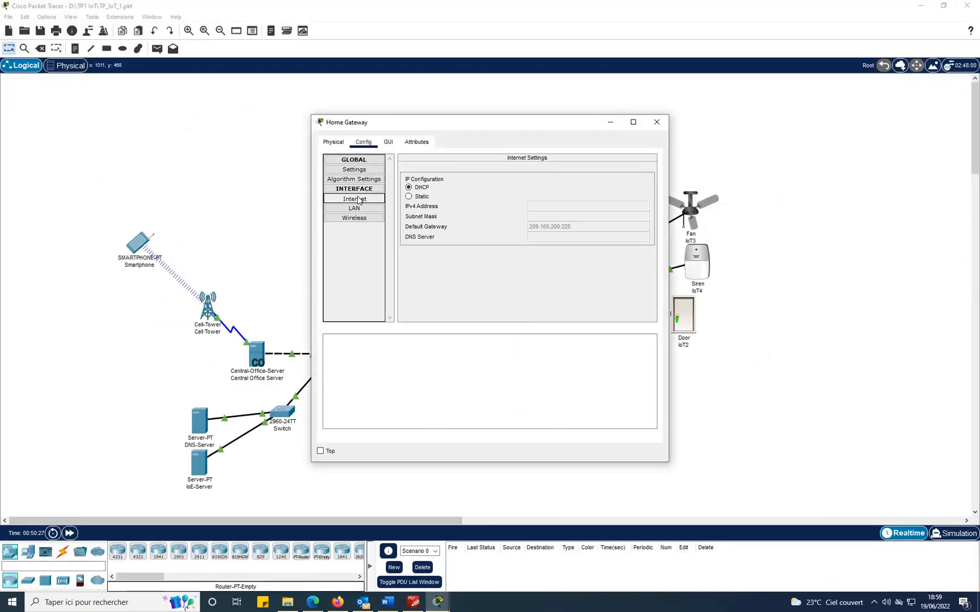
click(408, 188)
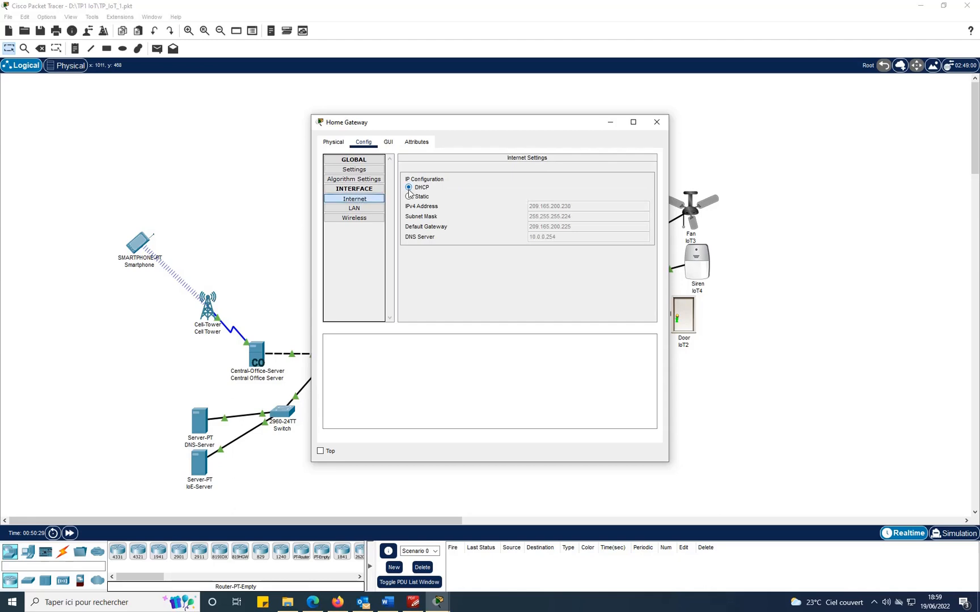
click(414, 602)
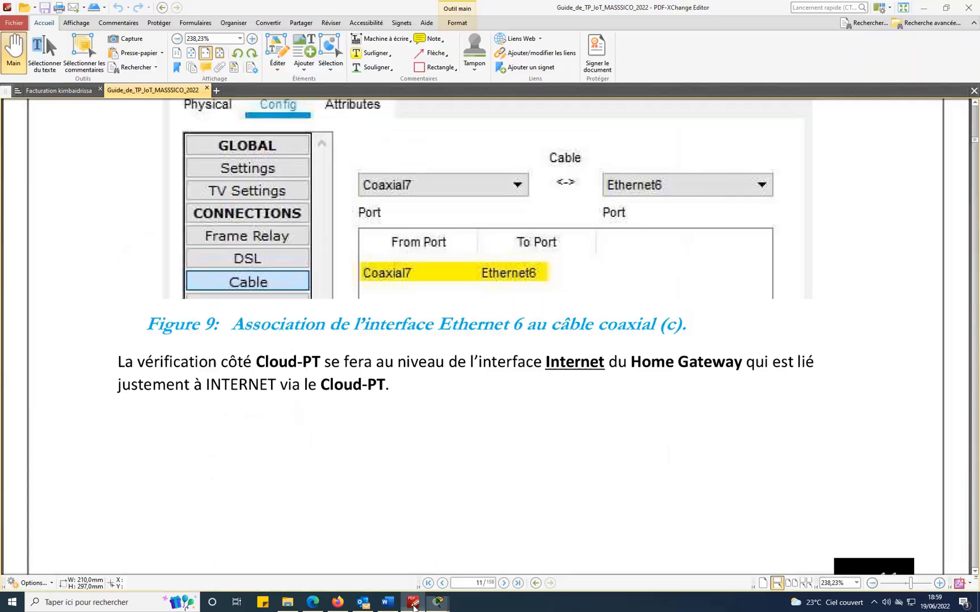
scroll(522, 364, down, 10)
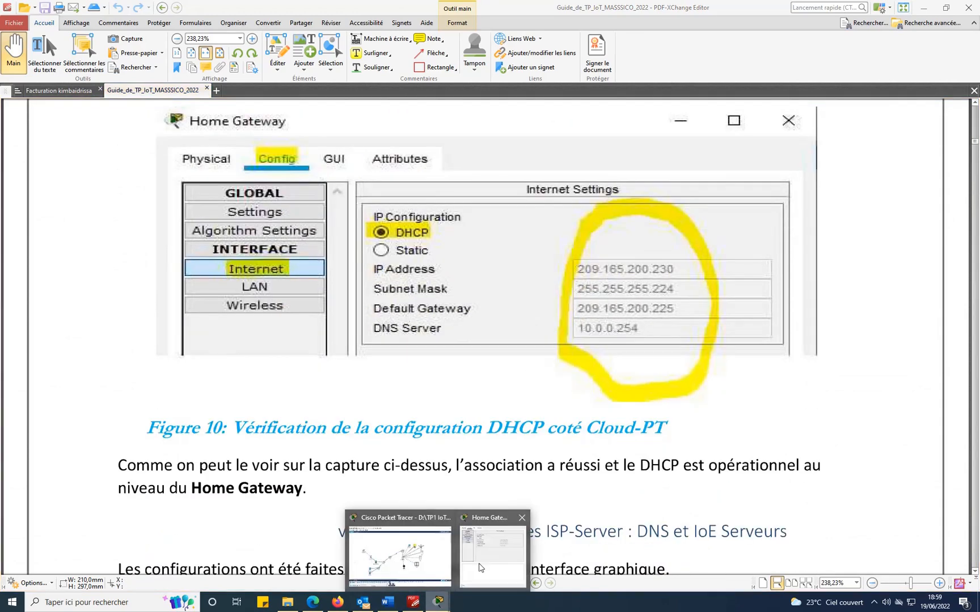
click(494, 561)
drag(582, 125, 366, 132)
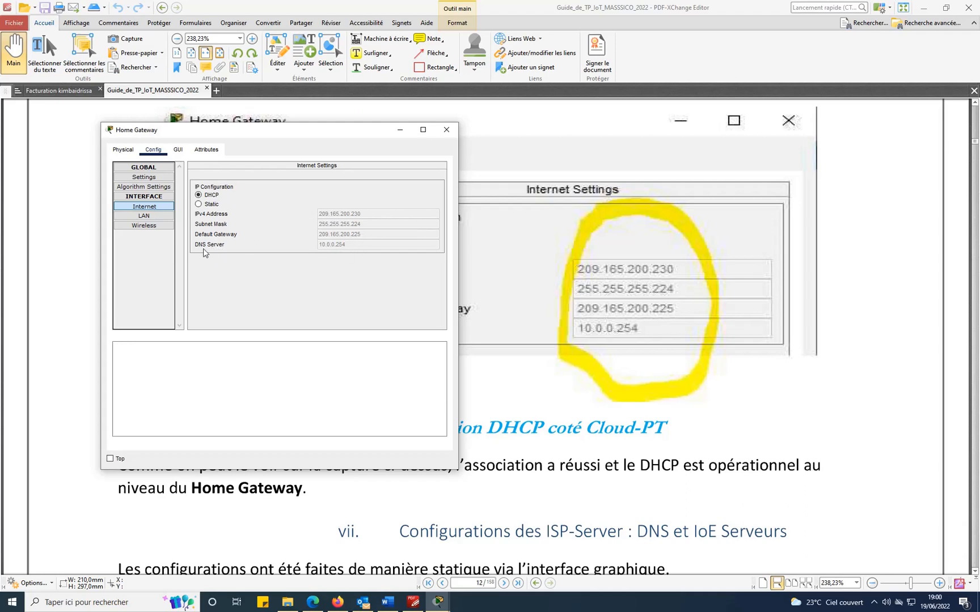
Close the Home Gateway window and scroll the guide to Figures 11–12's static server IP settings.
click(447, 130)
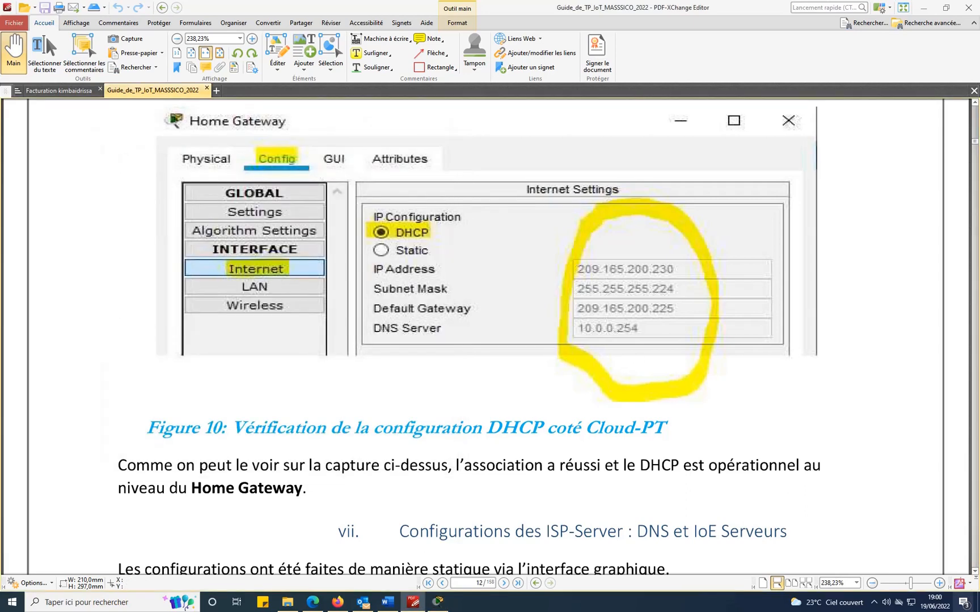
scroll(839, 405, down, 3)
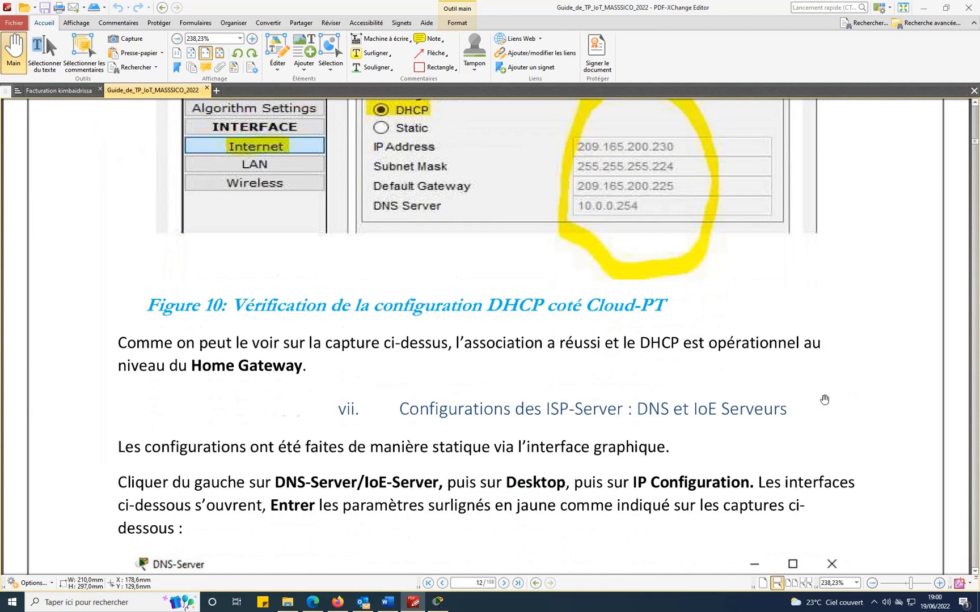
scroll(824, 400, down, 3)
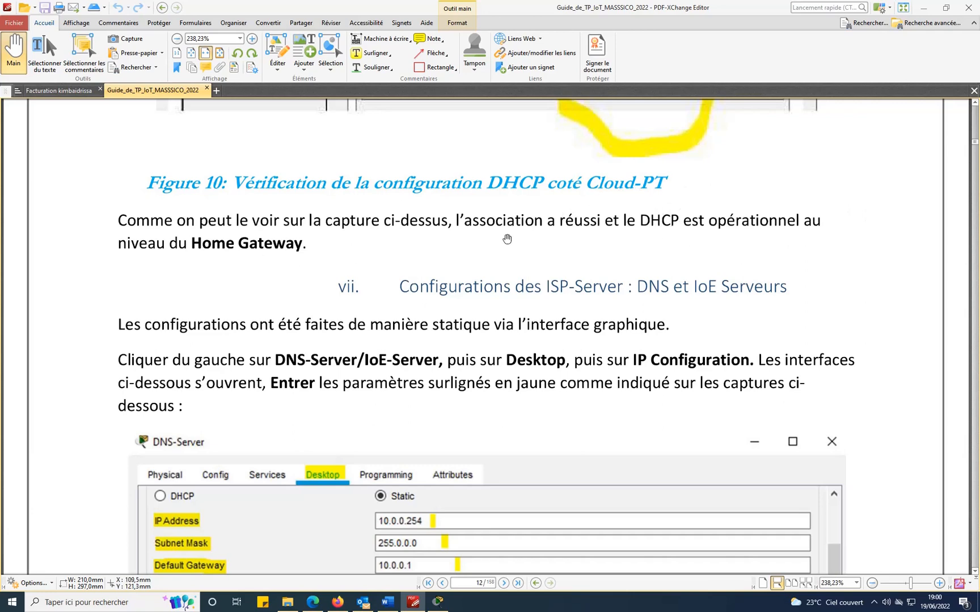
scroll(507, 239, down, 1)
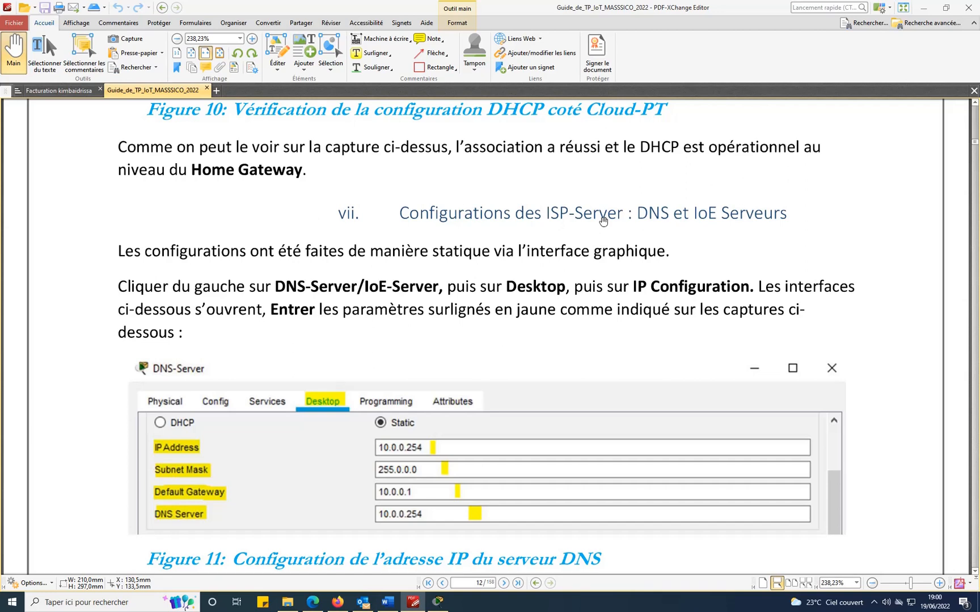
scroll(805, 236, down, 2)
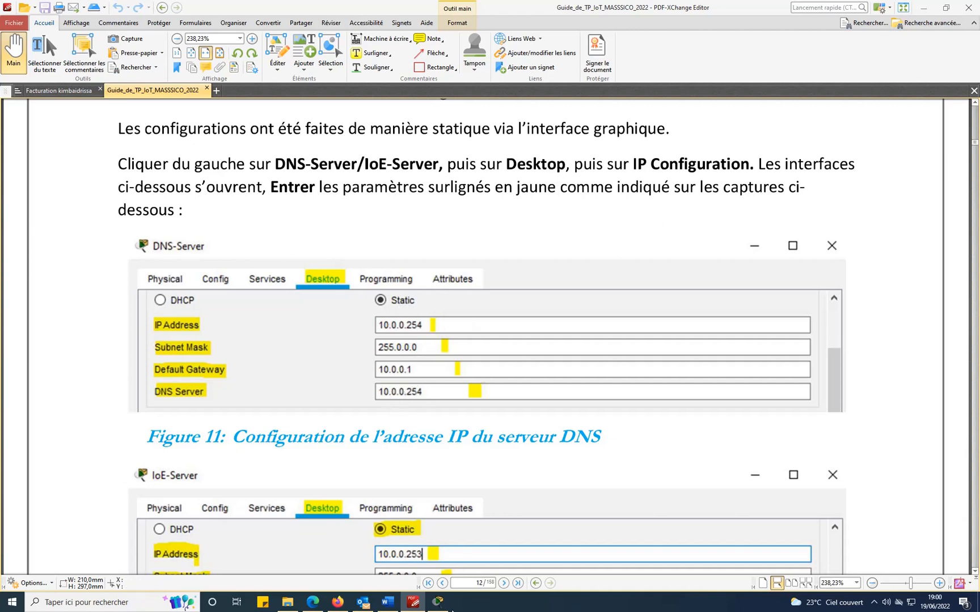
click(439, 603)
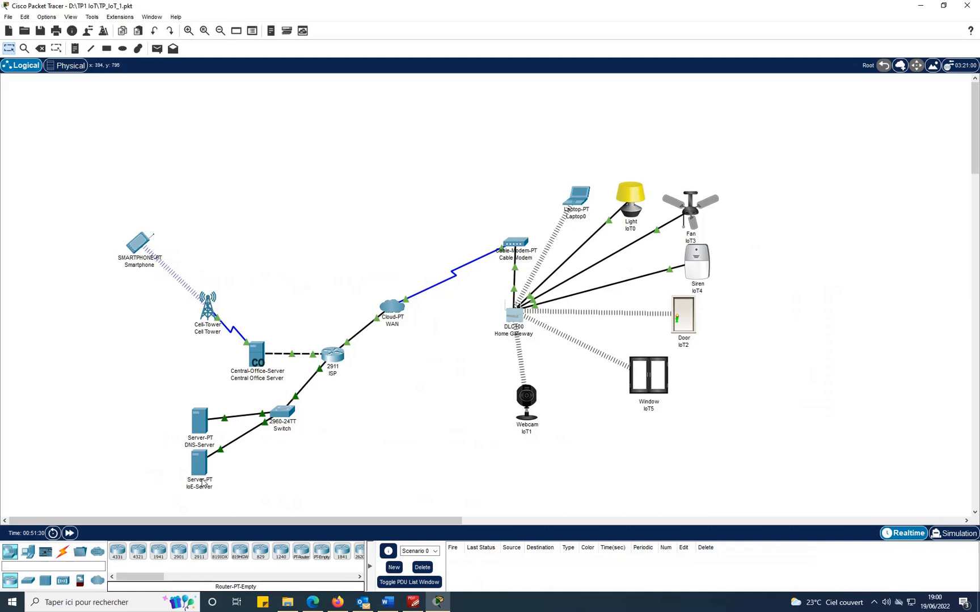
Open the DNS-Server's IP Configuration from its Desktop tab.
click(199, 420)
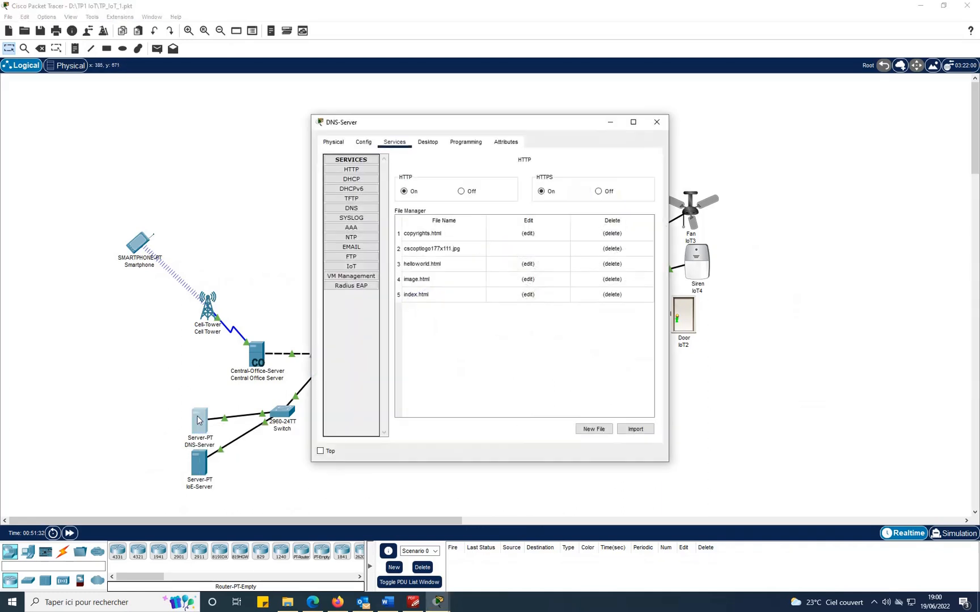
click(427, 142)
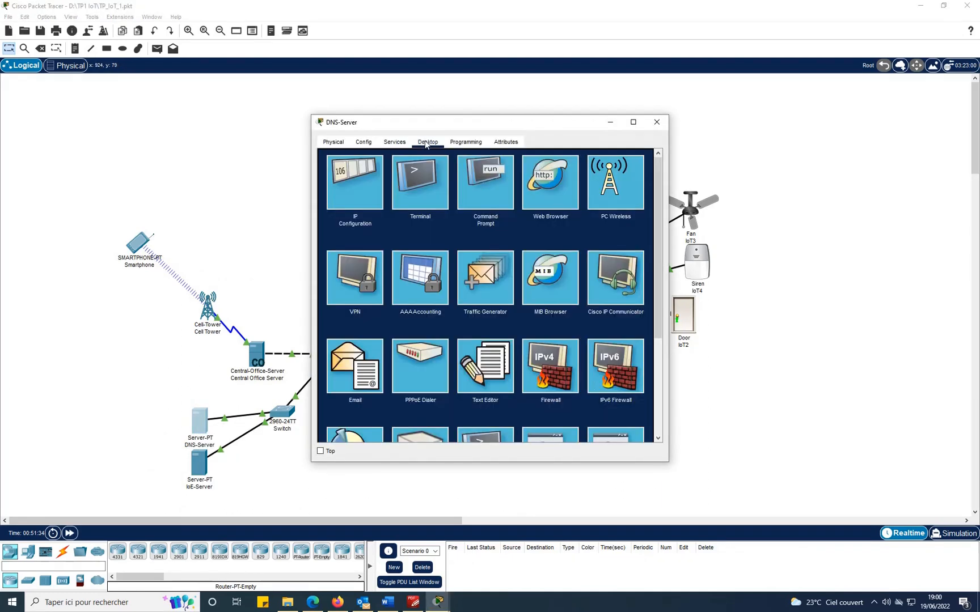
click(357, 190)
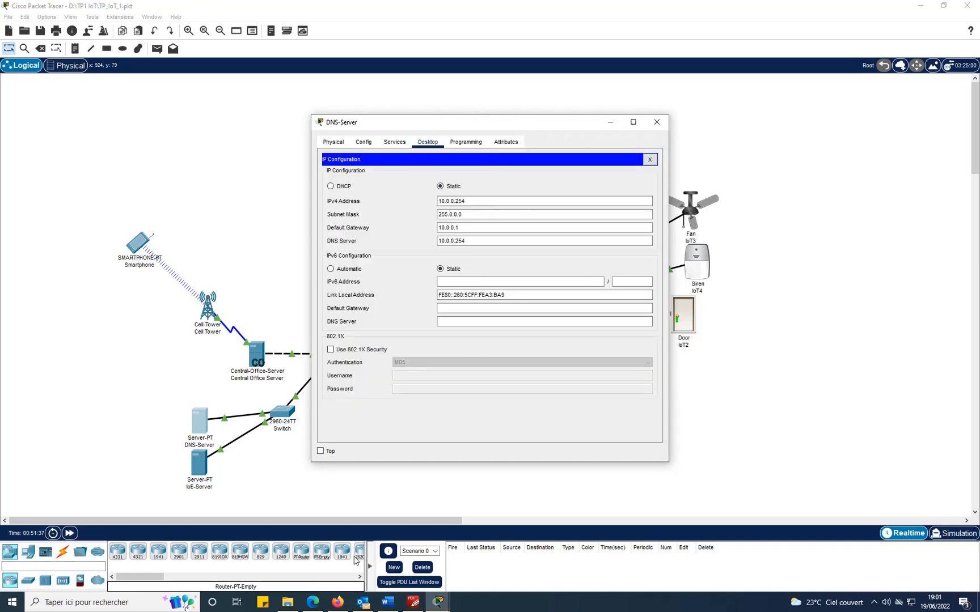
Compare the DNS-Server's 10.0.0.254/255.0.0.0, gateway 10.0.0.1 against Figure 11, then close it.
click(414, 602)
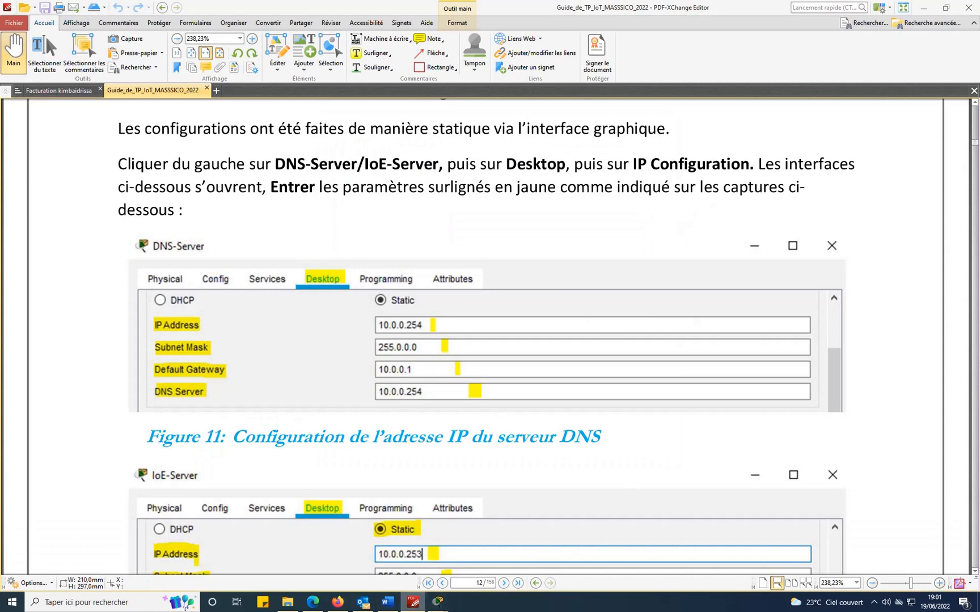
click(493, 553)
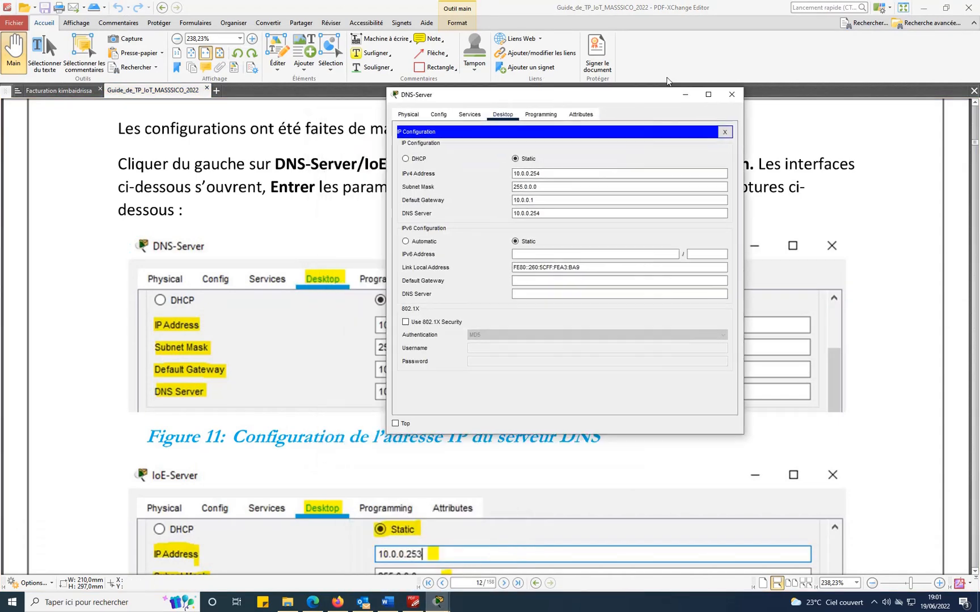
drag(667, 95, 849, 95)
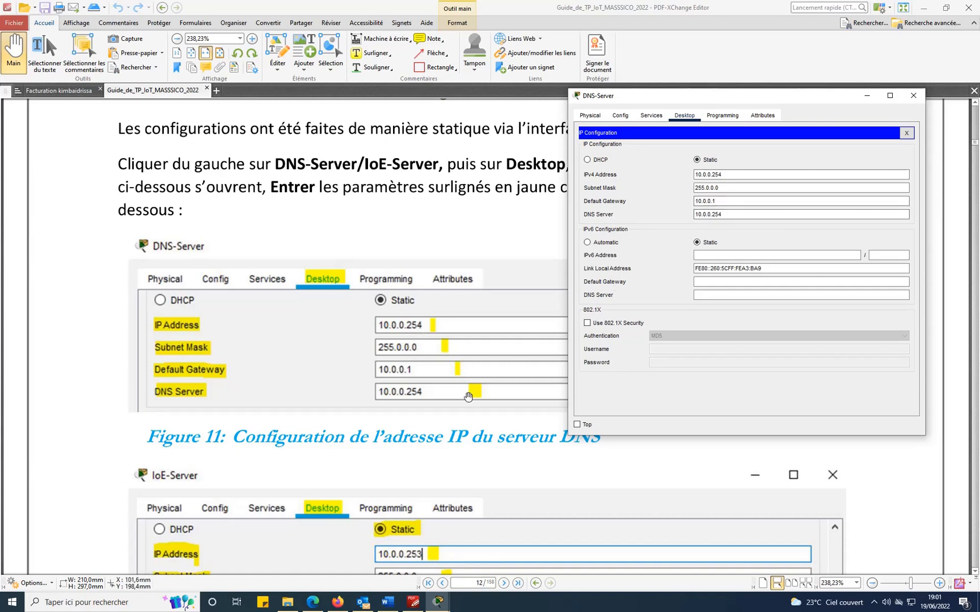
click(914, 98)
scroll(709, 431, down, 5)
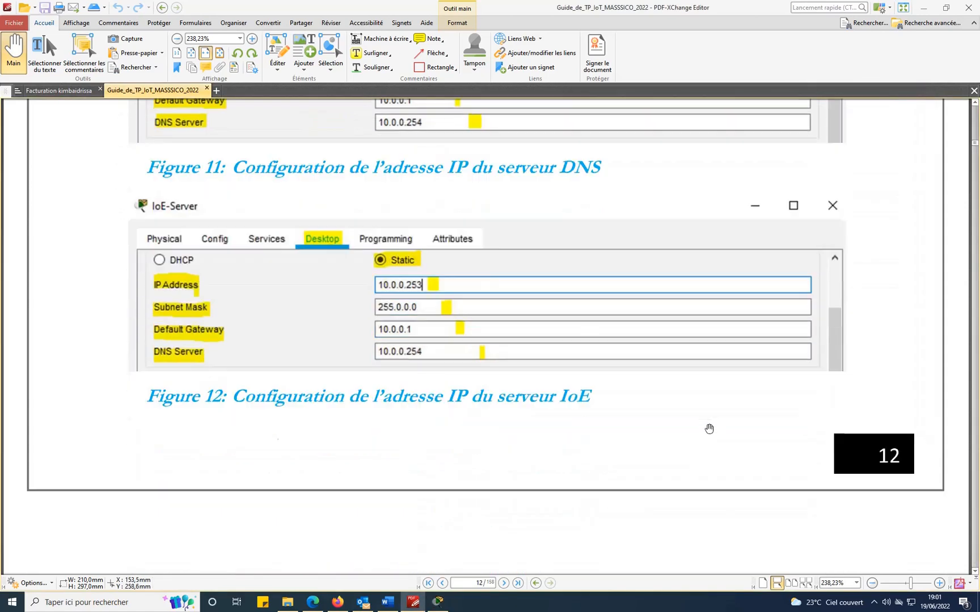
scroll(709, 429, down, 1)
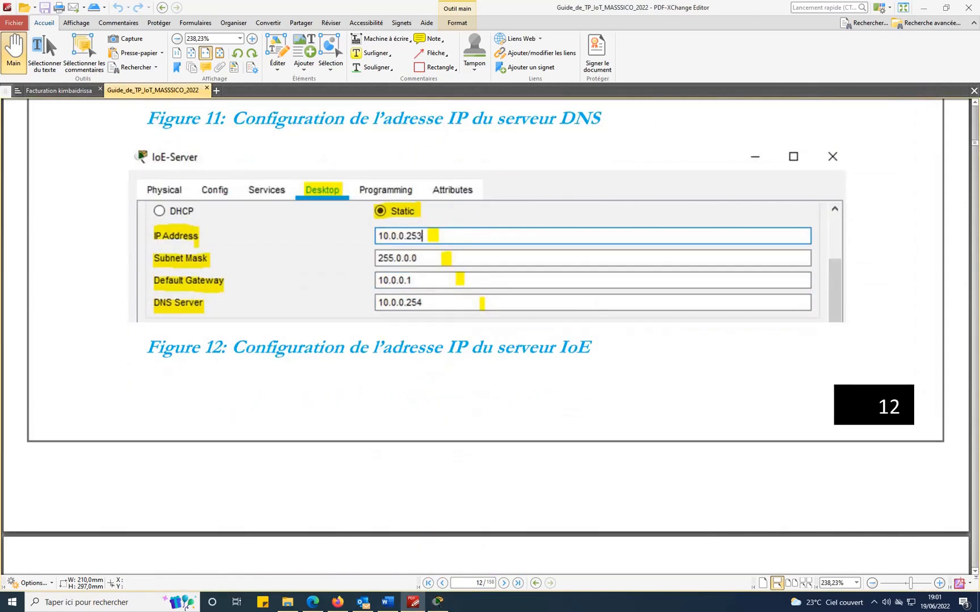
click(438, 602)
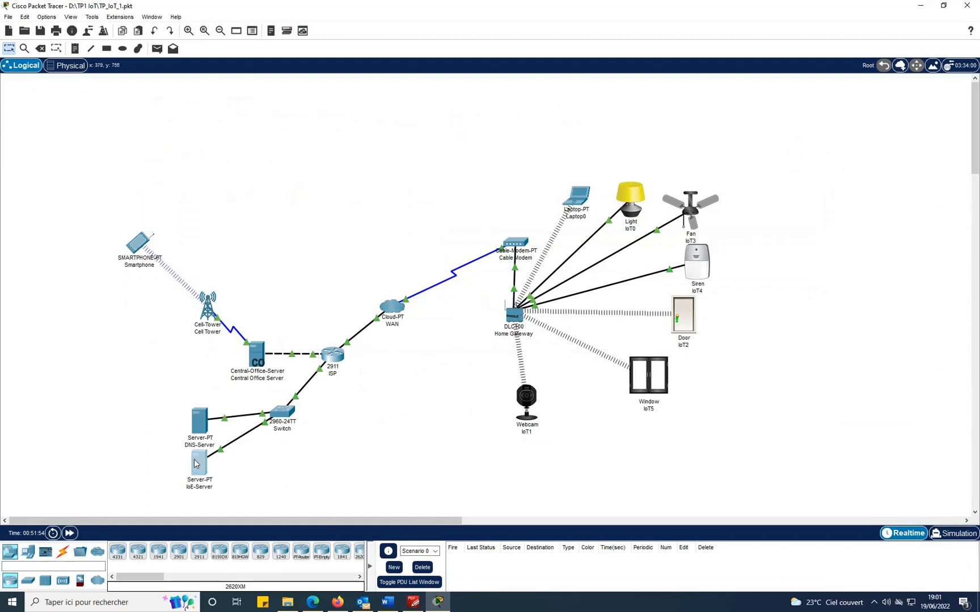
Open the IoE-Server's IP Configuration from its Desktop tab.
click(196, 464)
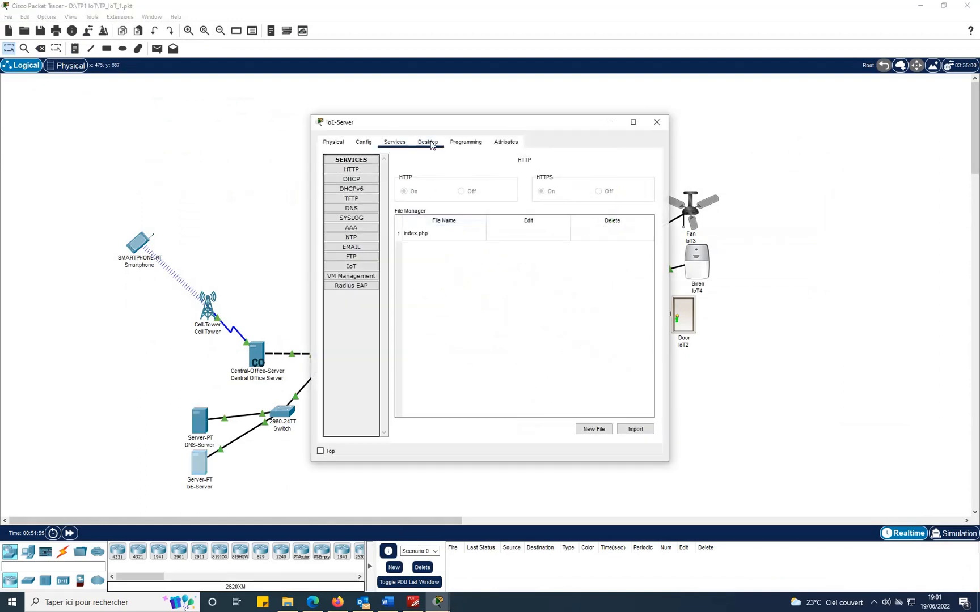
click(432, 145)
click(358, 188)
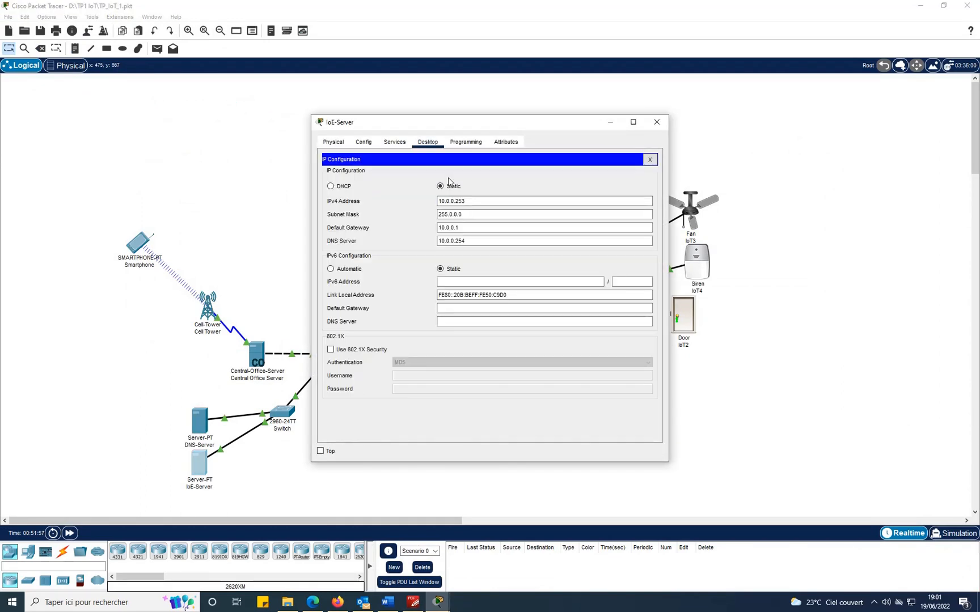
Compare the IoE-Server's 10.0.0.253/255.0.0.0, gateway 10.0.0.1, DNS 10.0.0.254 against Figure 12.
click(413, 603)
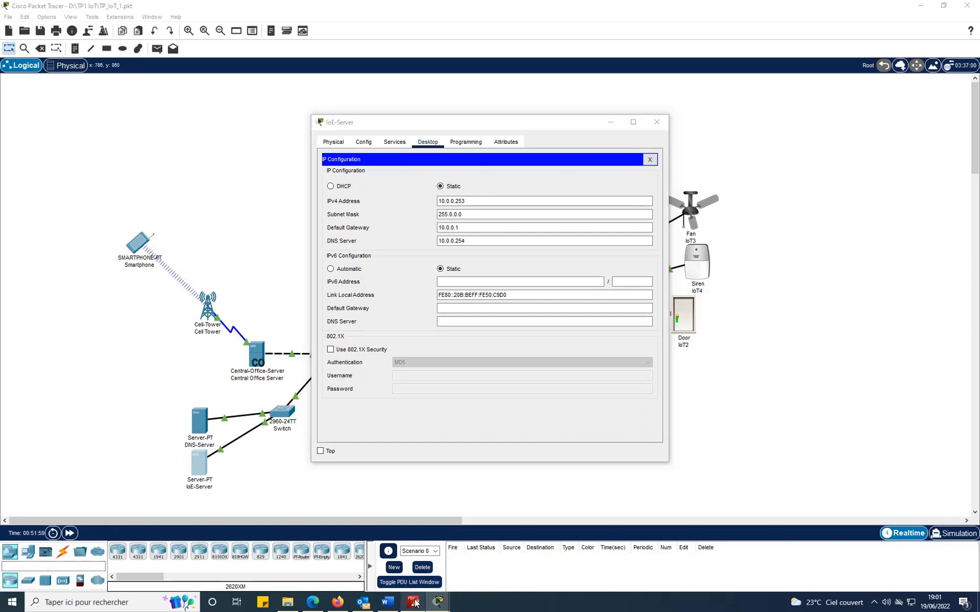
mouse_move(435, 603)
click(510, 530)
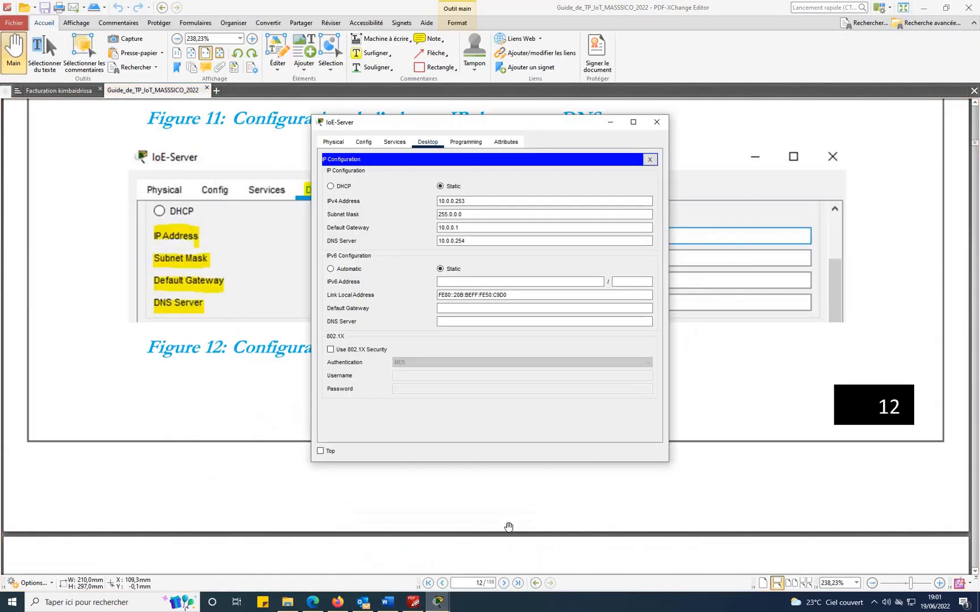
drag(527, 123, 800, 88)
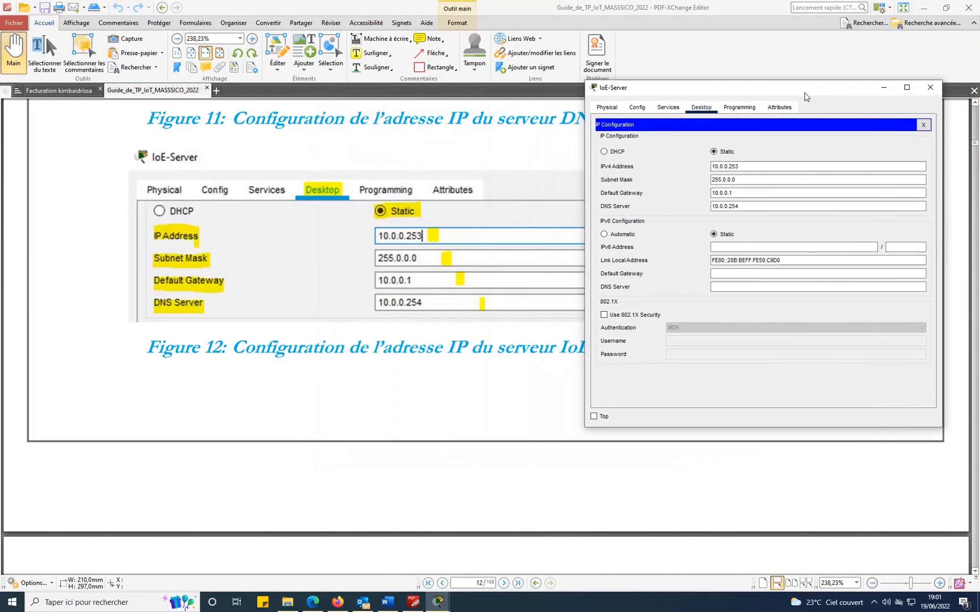
click(725, 194)
click(668, 459)
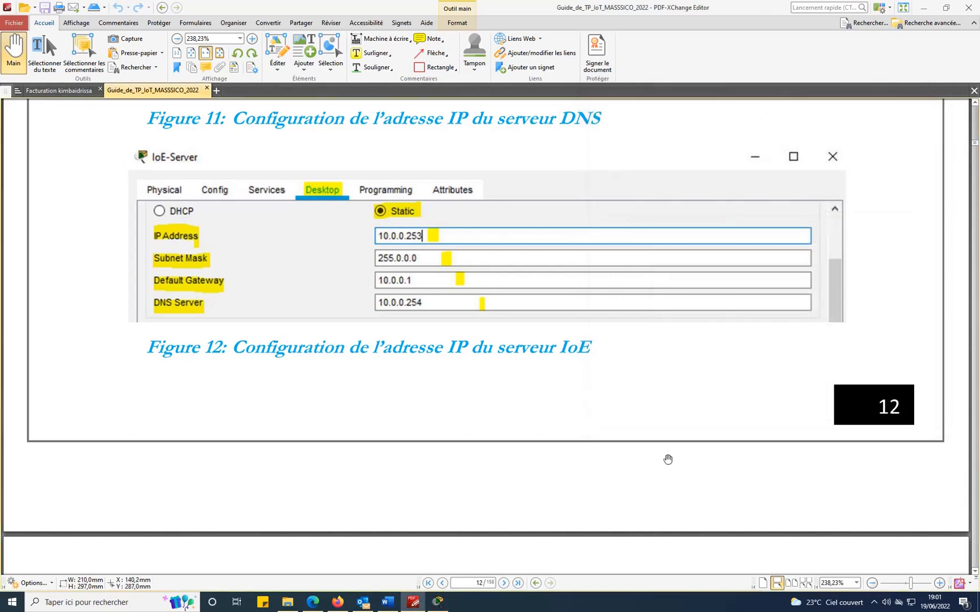
click(438, 603)
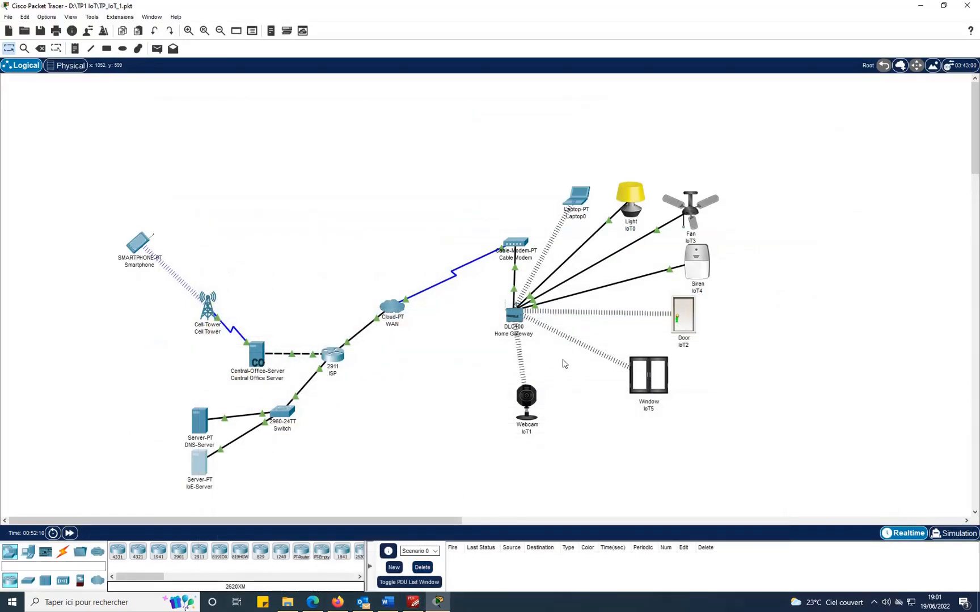
Scroll the guide to page 13's steps for enabling the IoE-Server IoT service and DNS-Server DNS.
click(413, 602)
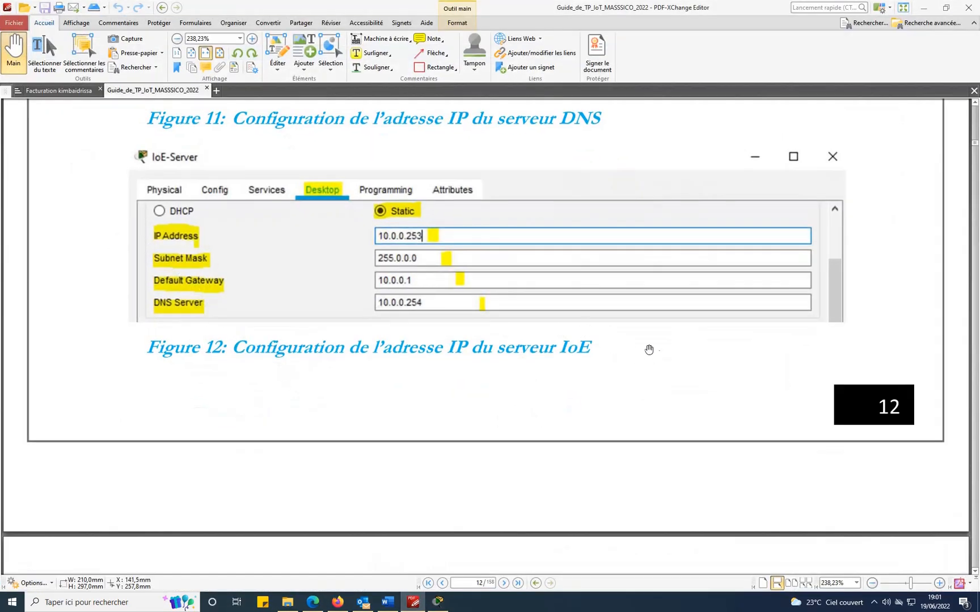
scroll(653, 353, up, 2)
scroll(657, 354, down, 9)
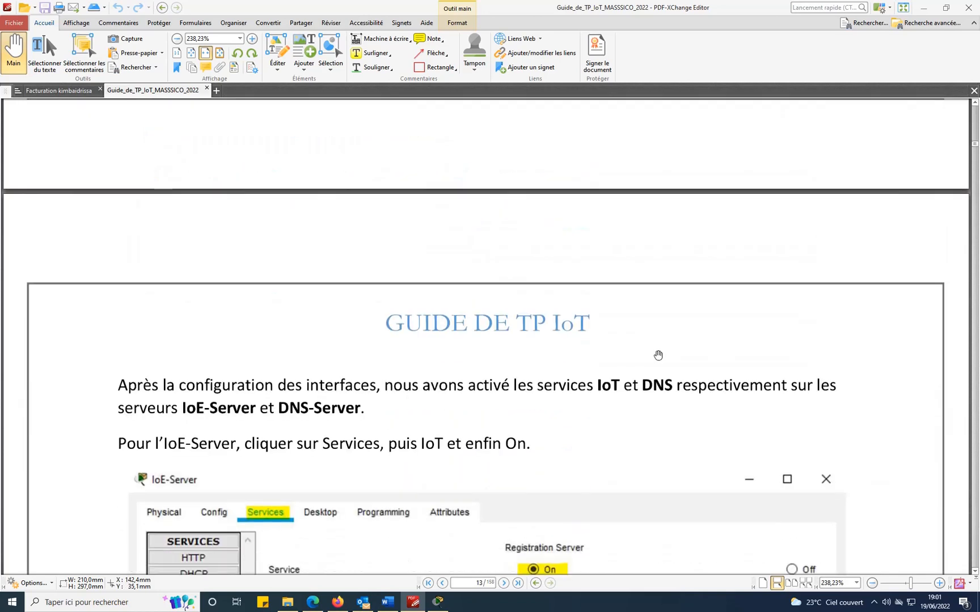
scroll(658, 353, down, 3)
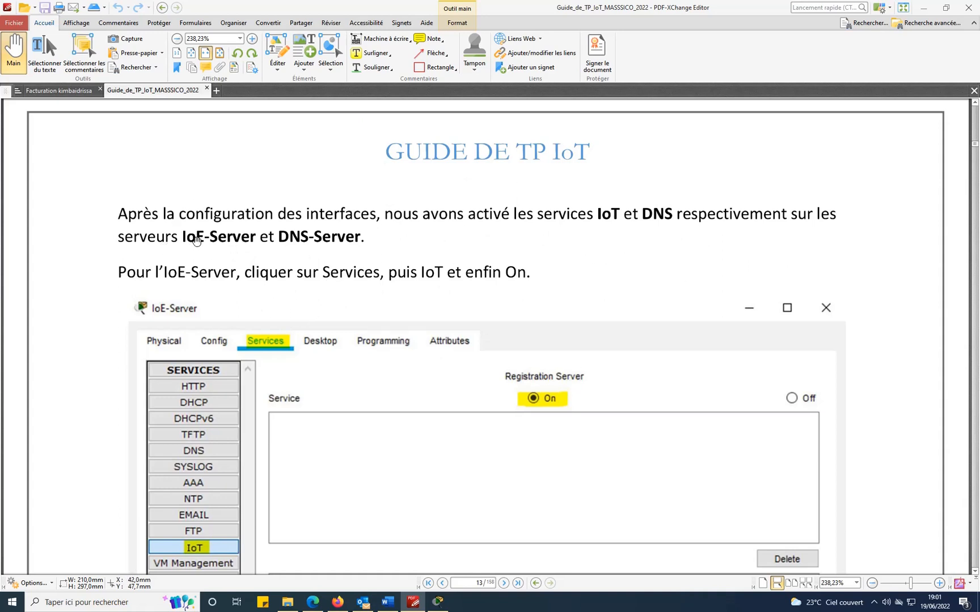
scroll(302, 405, down, 2)
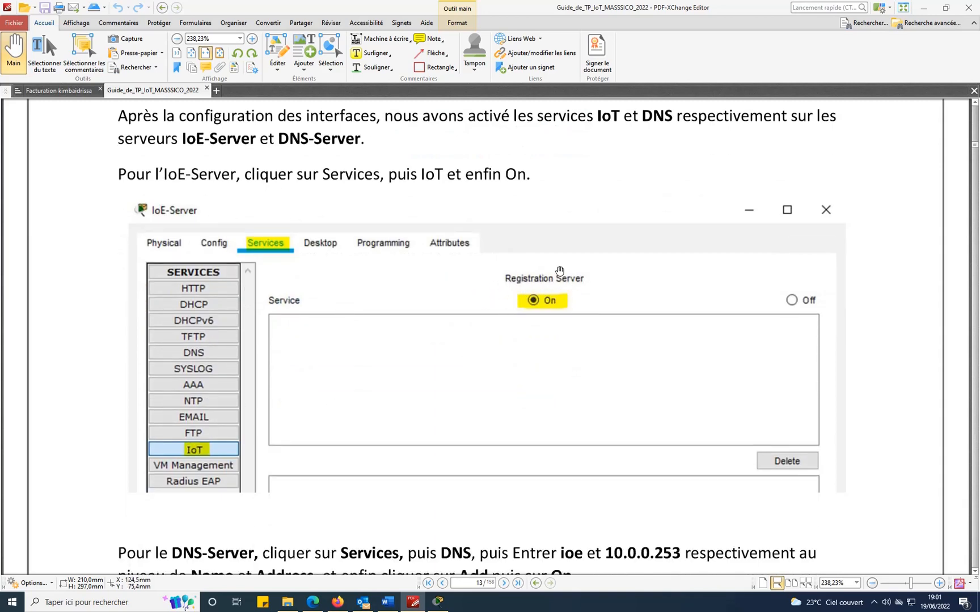
Check the IoE-Server's IoT Registration Server is On with one registered account, then close it.
click(438, 602)
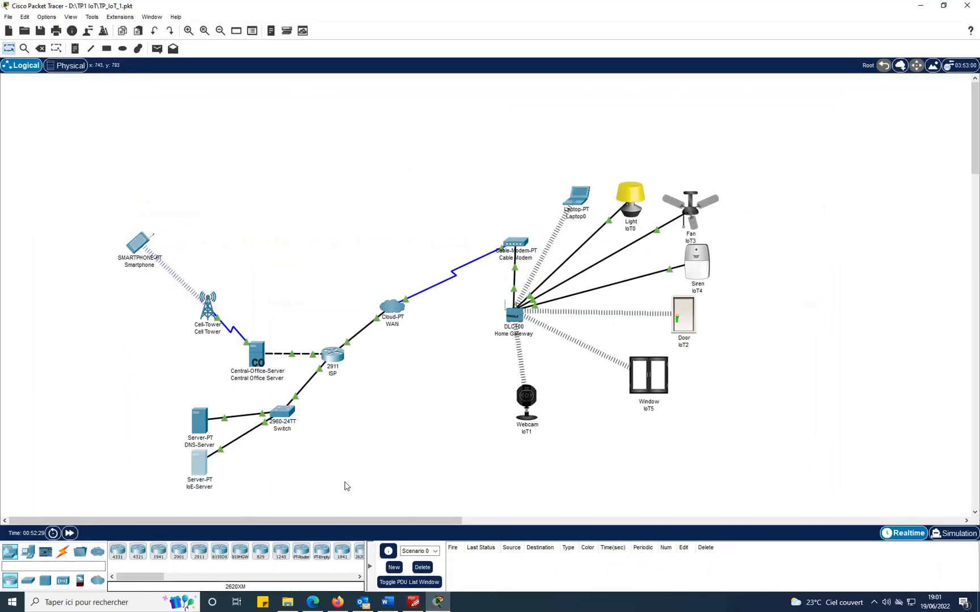
click(200, 463)
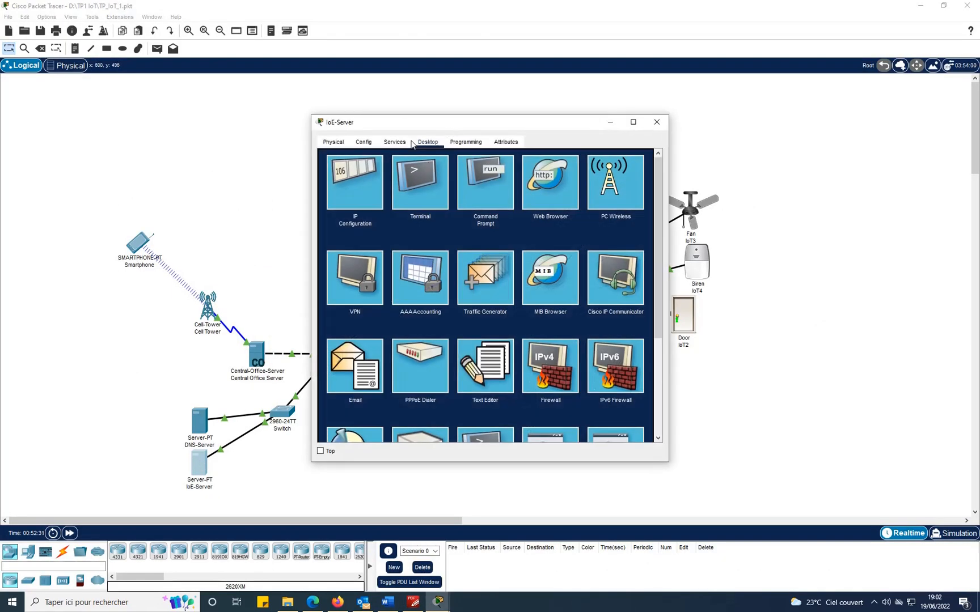
click(395, 143)
click(352, 266)
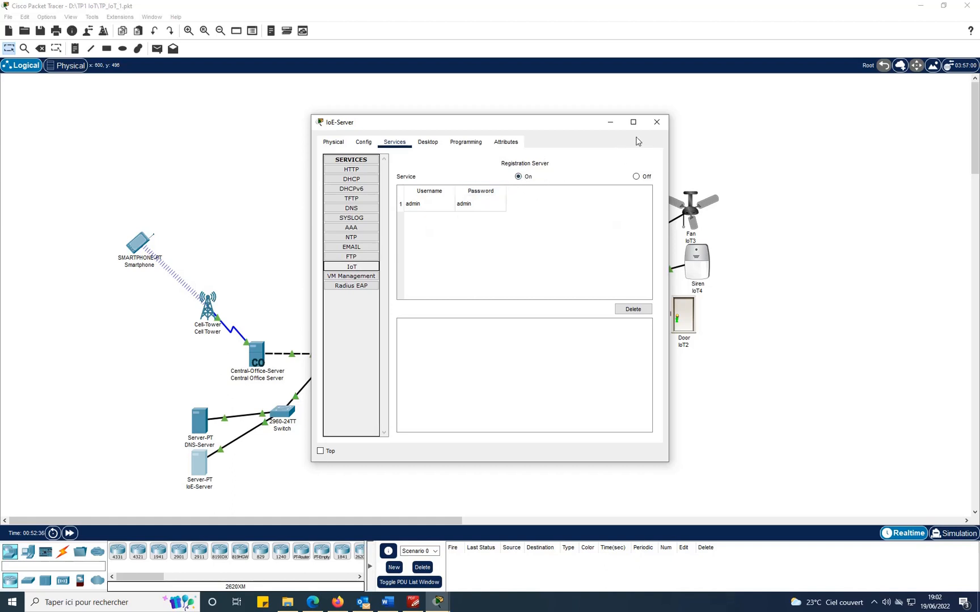
click(657, 122)
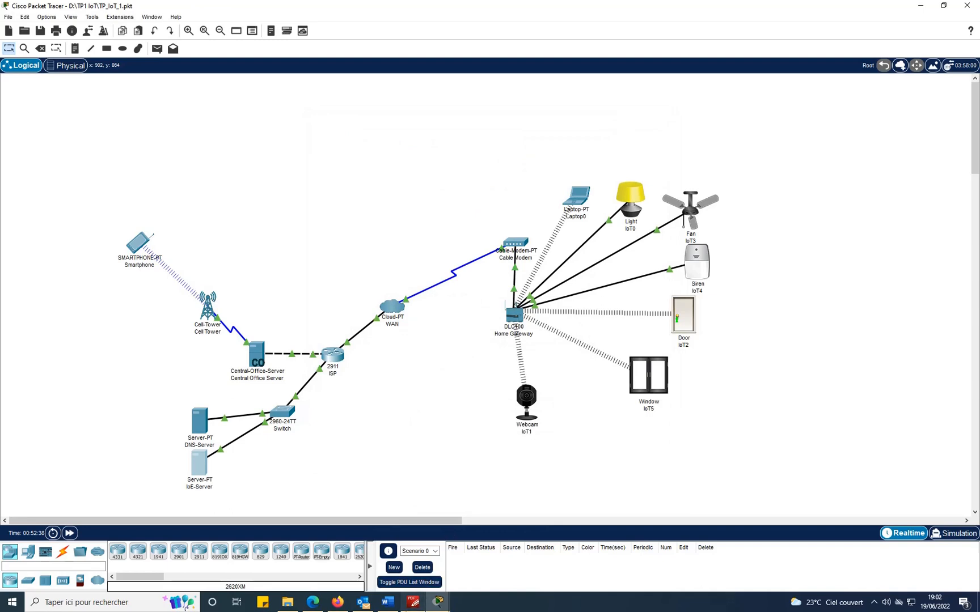
key(alt+Tab)
Scroll the guide to Figure 13, the DNS-Server's ioe A record for 10.0.0.253.
scroll(638, 271, down, 6)
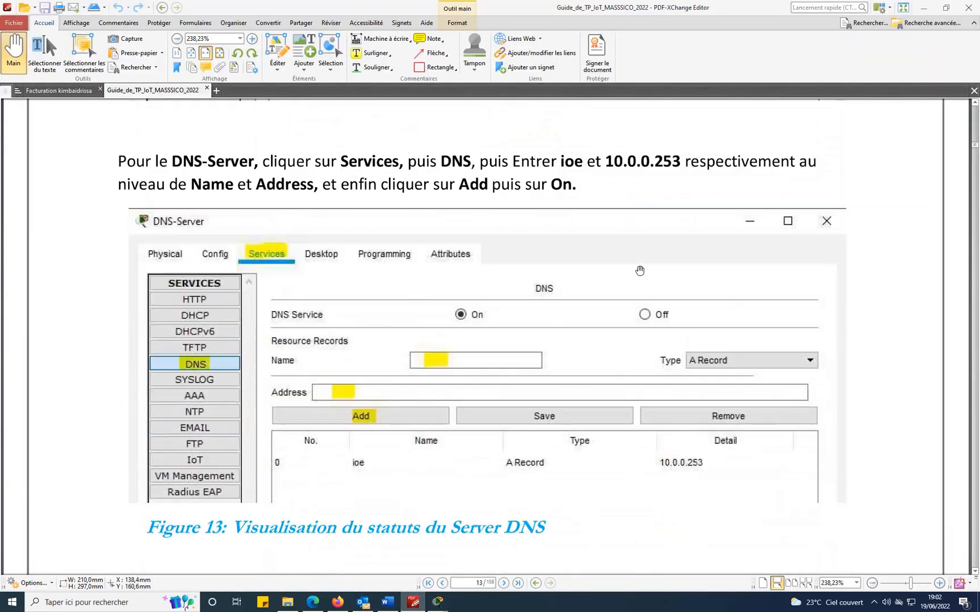
scroll(640, 271, down, 2)
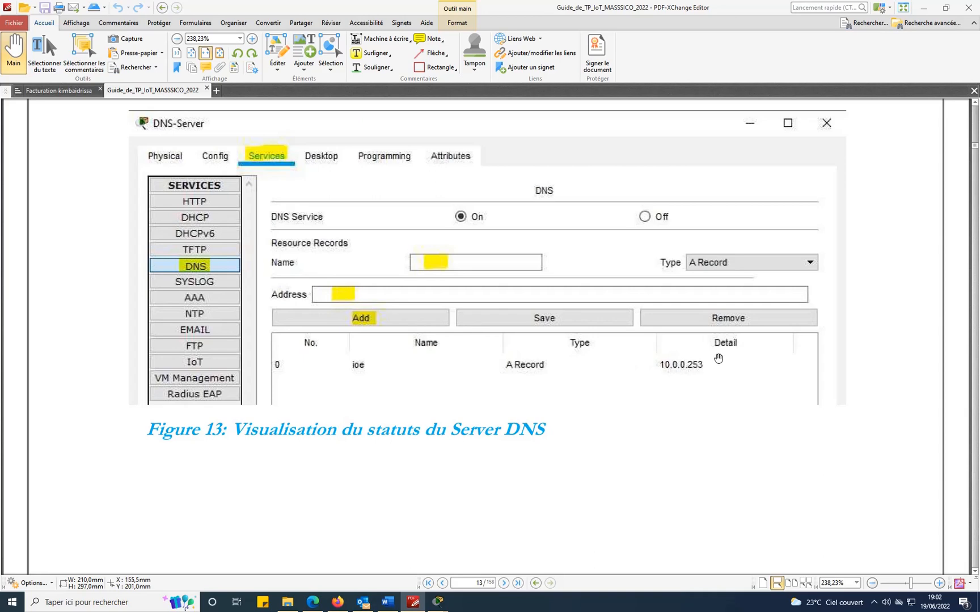
mouse_move(437, 603)
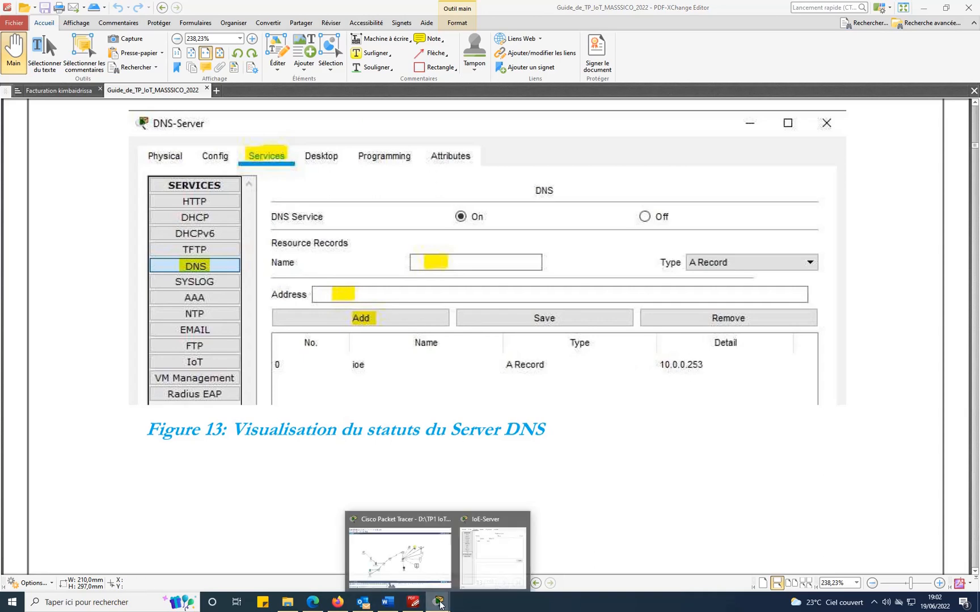
click(412, 568)
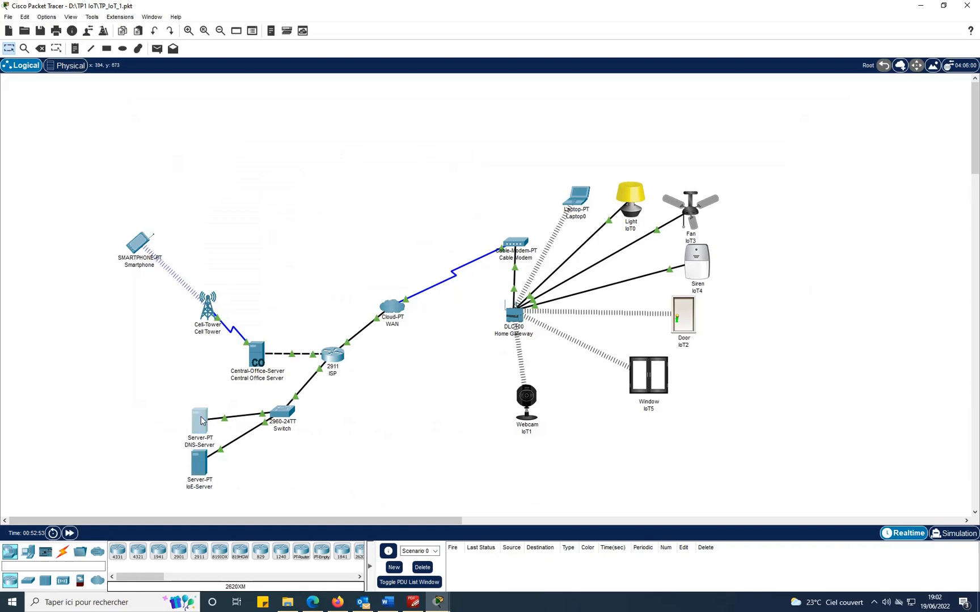
Verify the DNS-Server's DNS service holds the ioe A record pointing to 10.0.0.253, then close it.
click(199, 421)
click(395, 142)
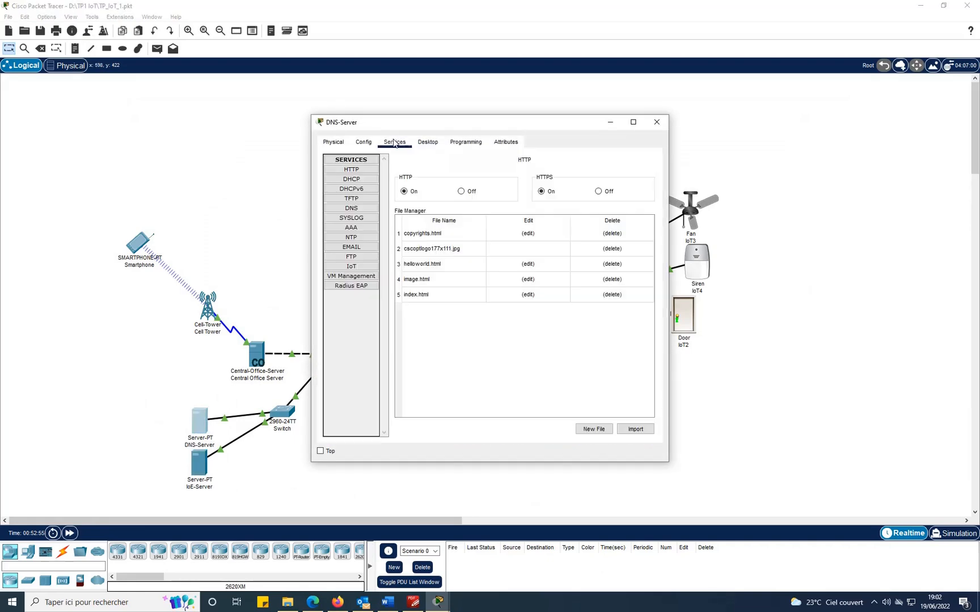
click(344, 209)
click(477, 205)
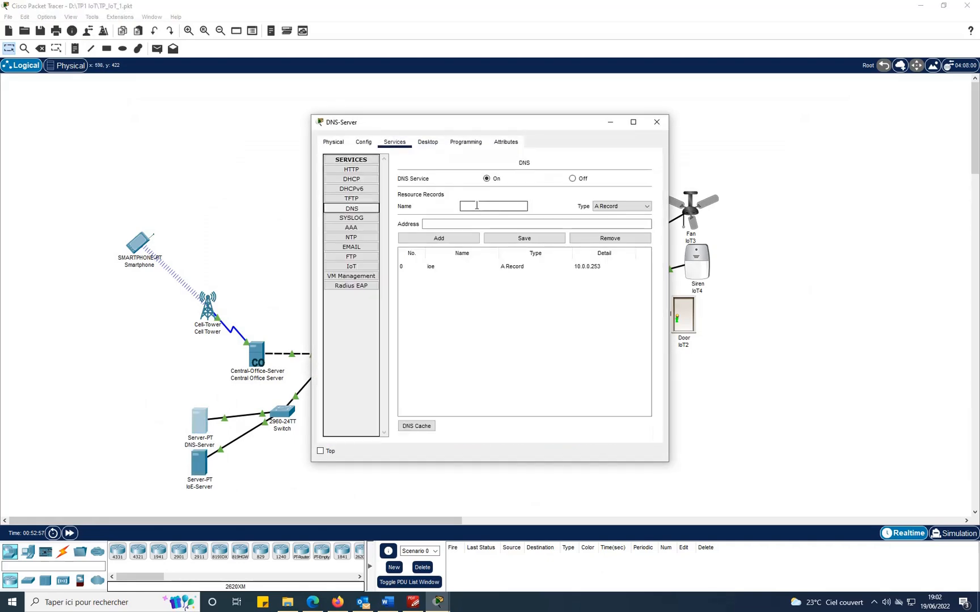
click(452, 225)
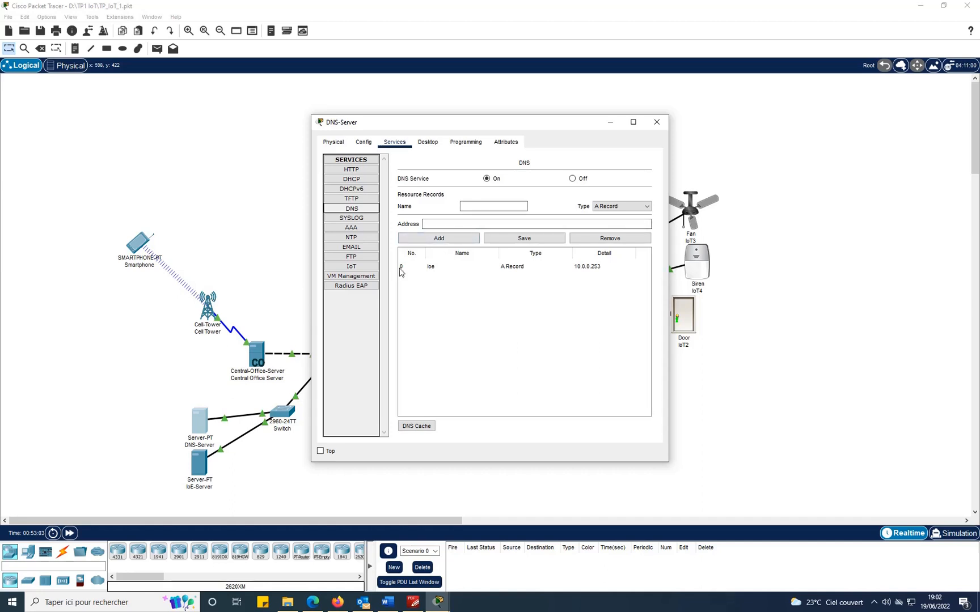
click(657, 122)
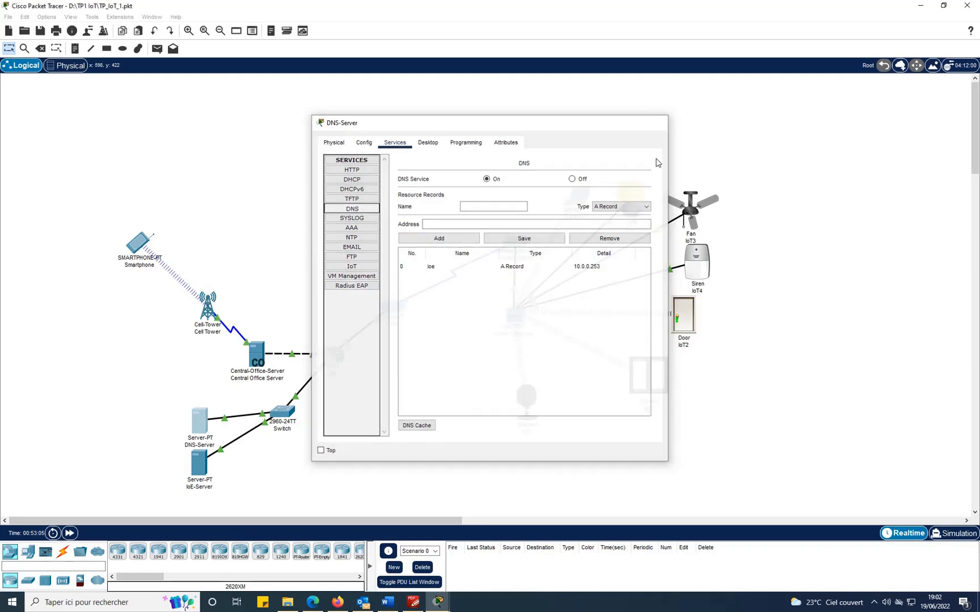
click(413, 603)
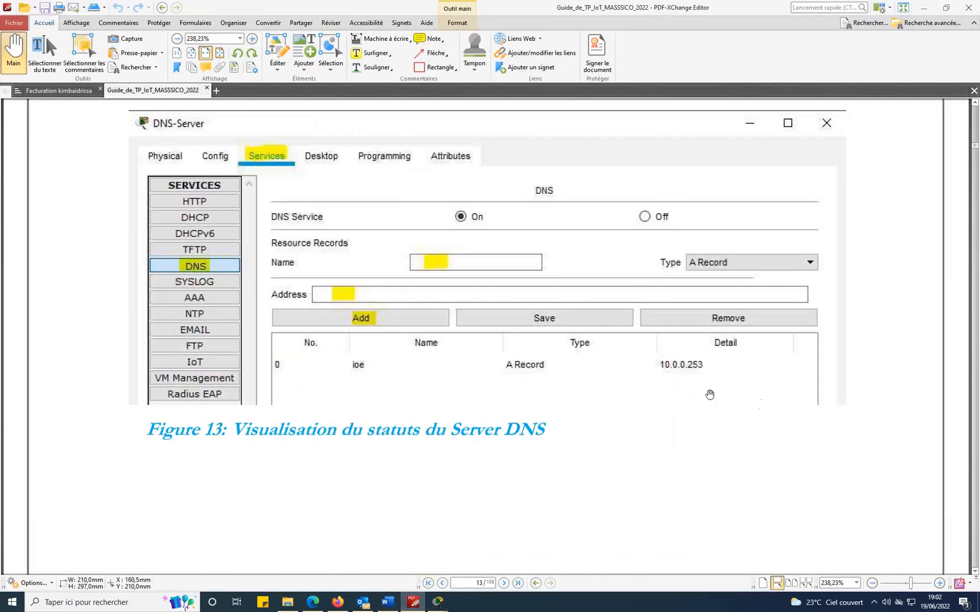
Scroll through Section 2 : La maison to page 15's Connexions cable table.
scroll(709, 391, down, 3)
scroll(696, 387, down, 7)
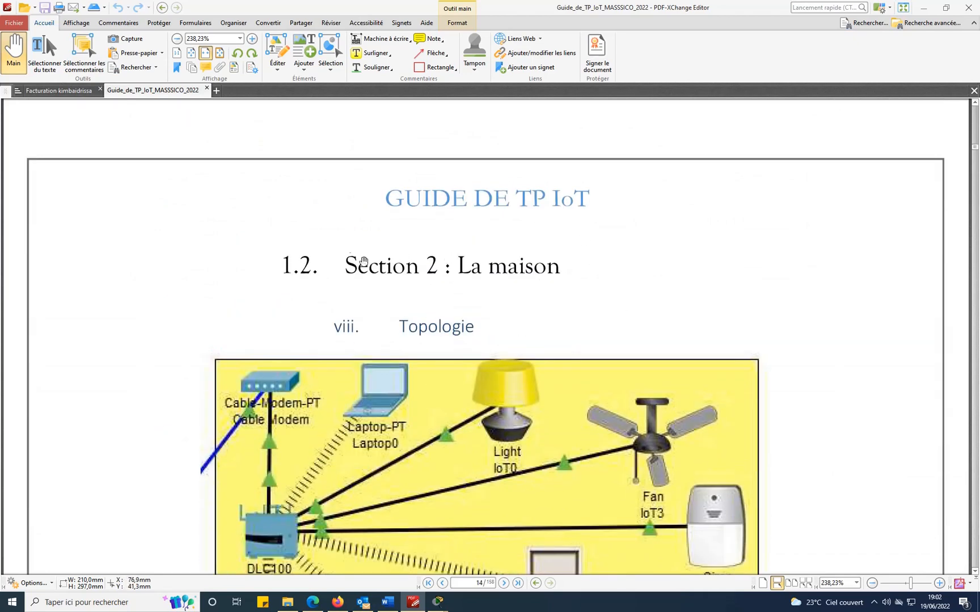
scroll(642, 289, down, 4)
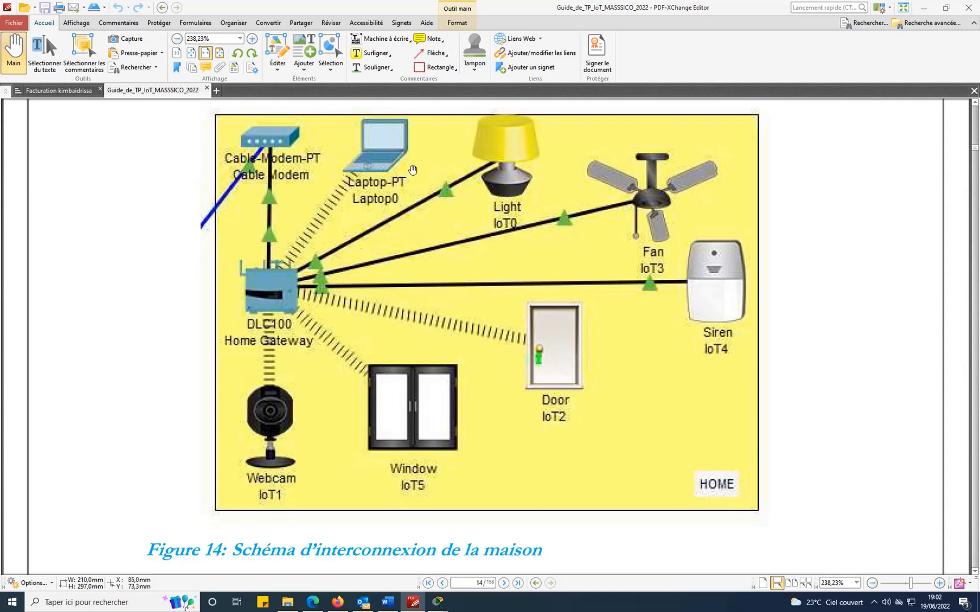
scroll(877, 496, down, 9)
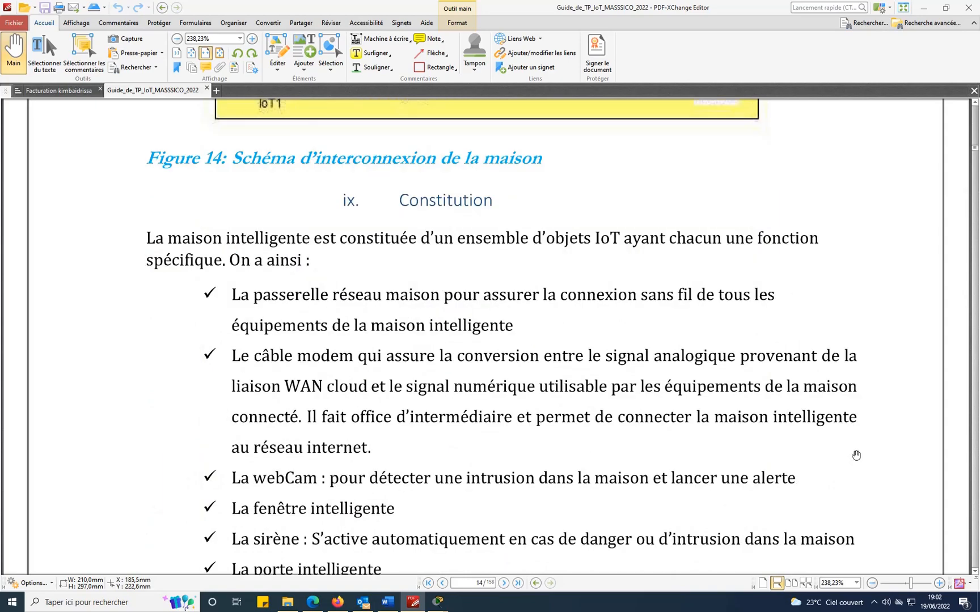
scroll(852, 438, down, 9)
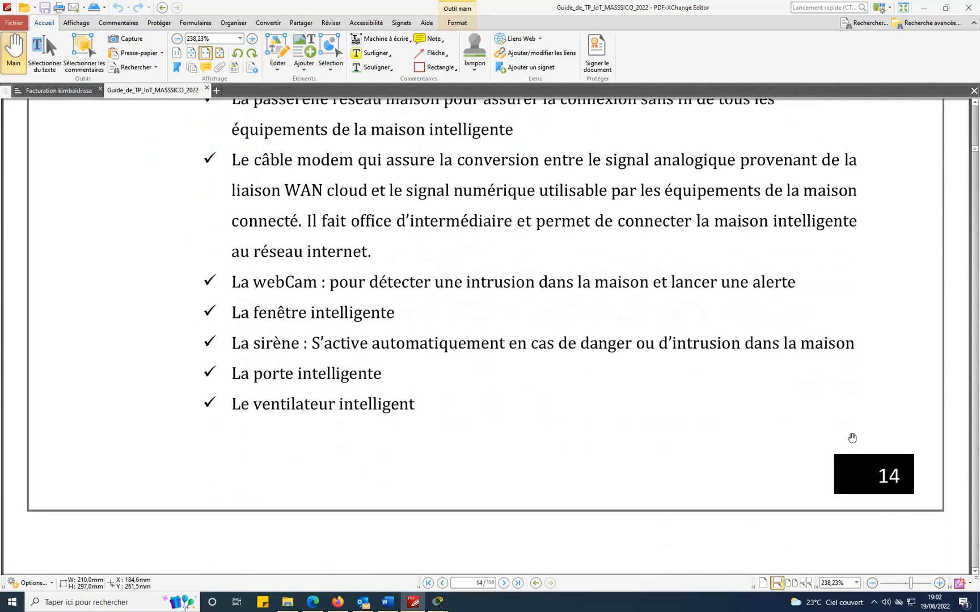
scroll(851, 431, down, 9)
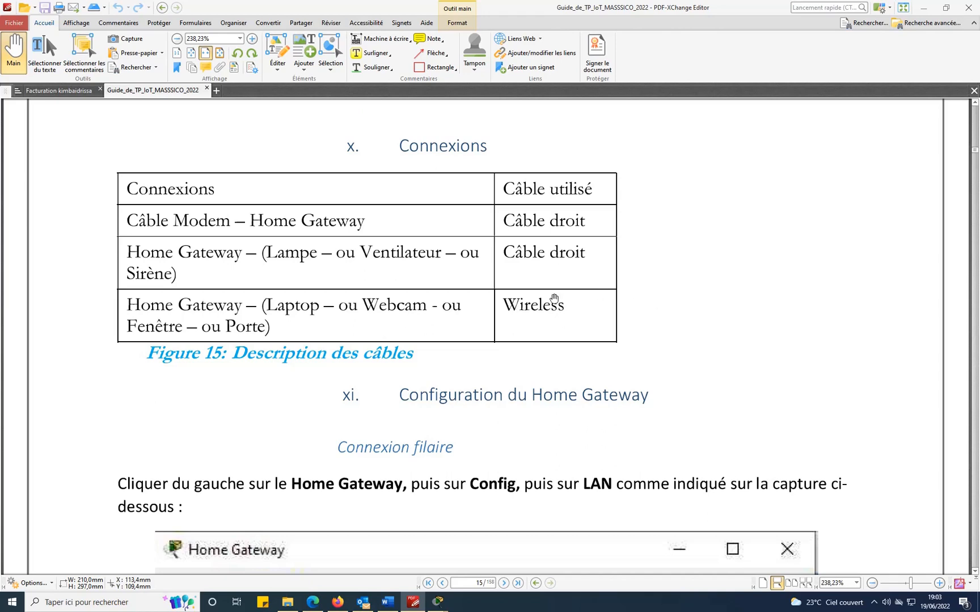
Scroll to page 16's Figure 17 showing Home Gateway LAN 192.168.25.1/255.255.255.0 and the Lampe DHCP step.
scroll(799, 298, down, 4)
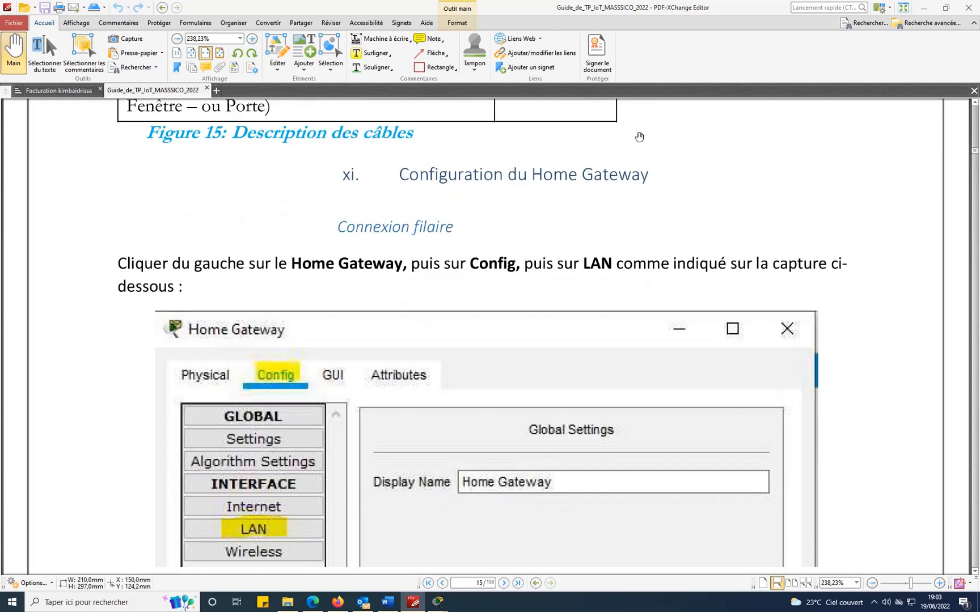
scroll(843, 218, up, 4)
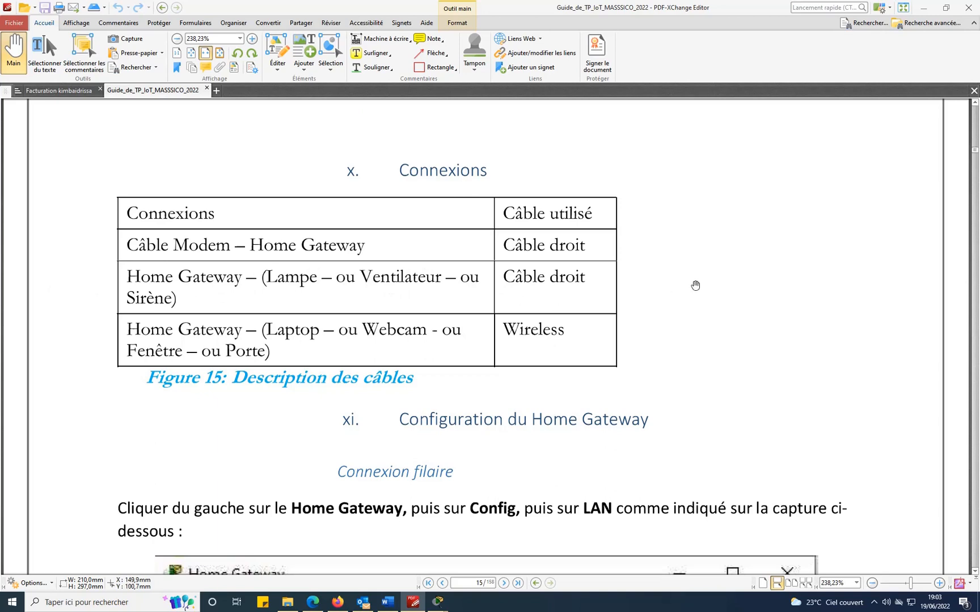
scroll(746, 266, down, 4)
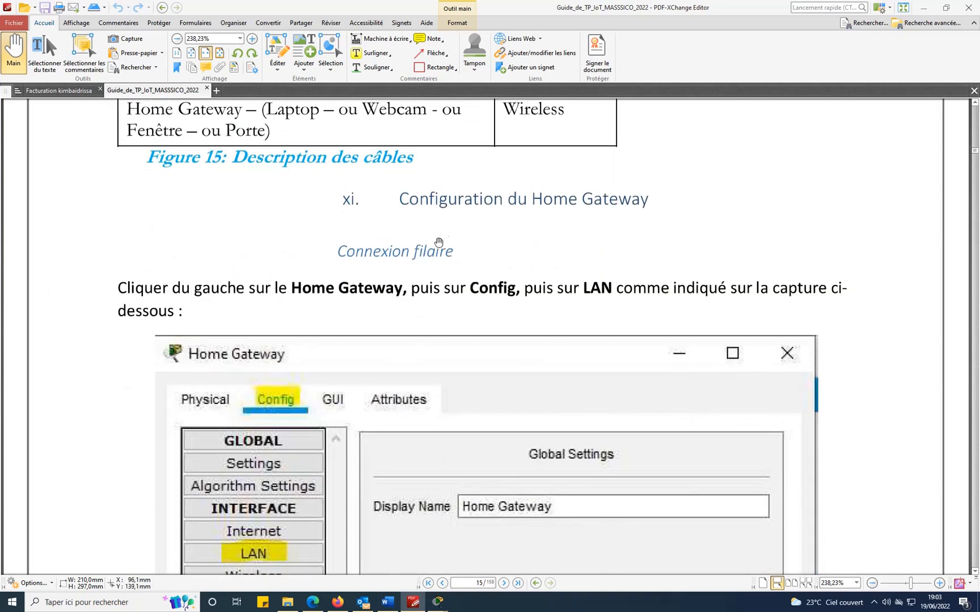
scroll(677, 292, down, 2)
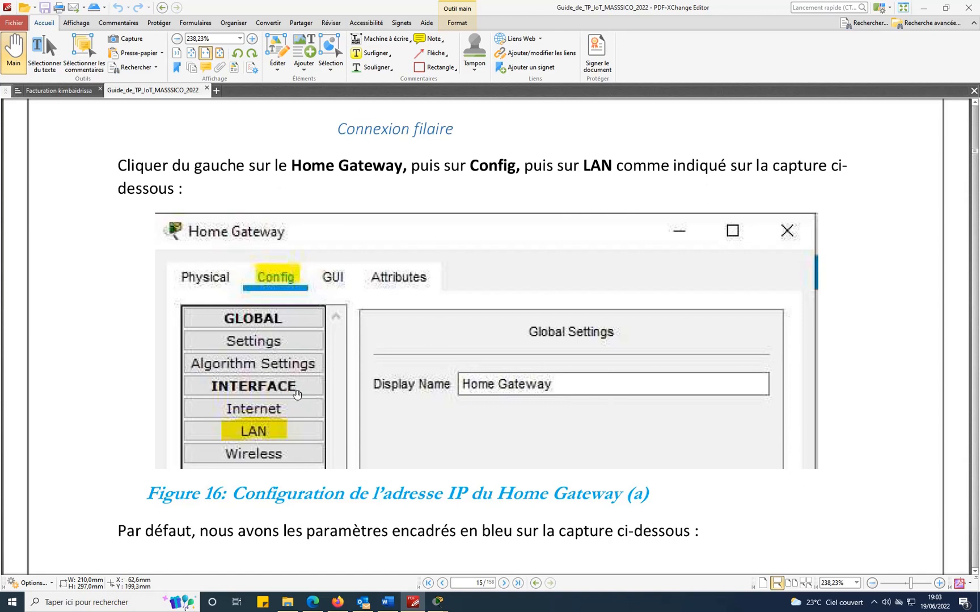
scroll(798, 366, down, 5)
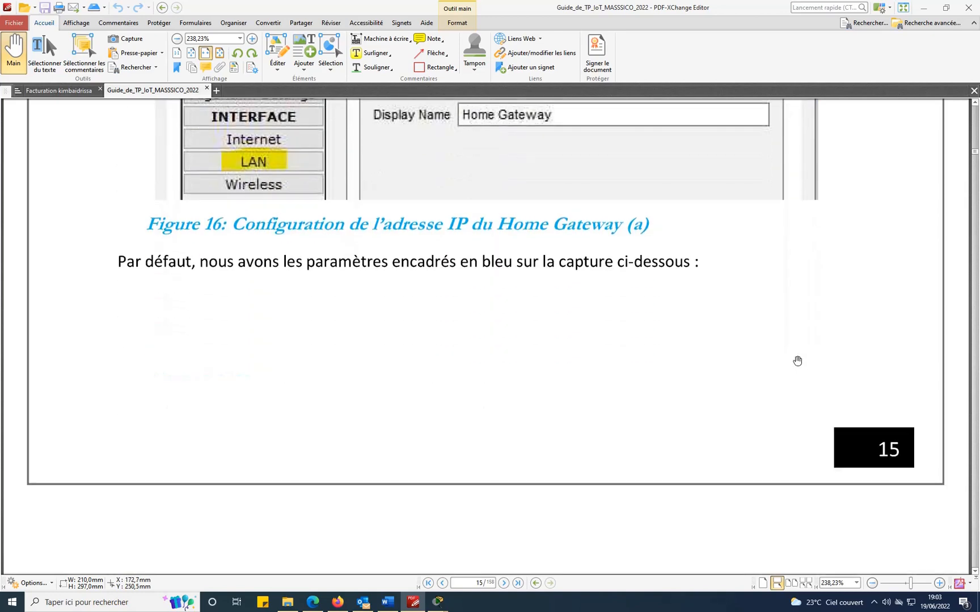
scroll(797, 362, down, 7)
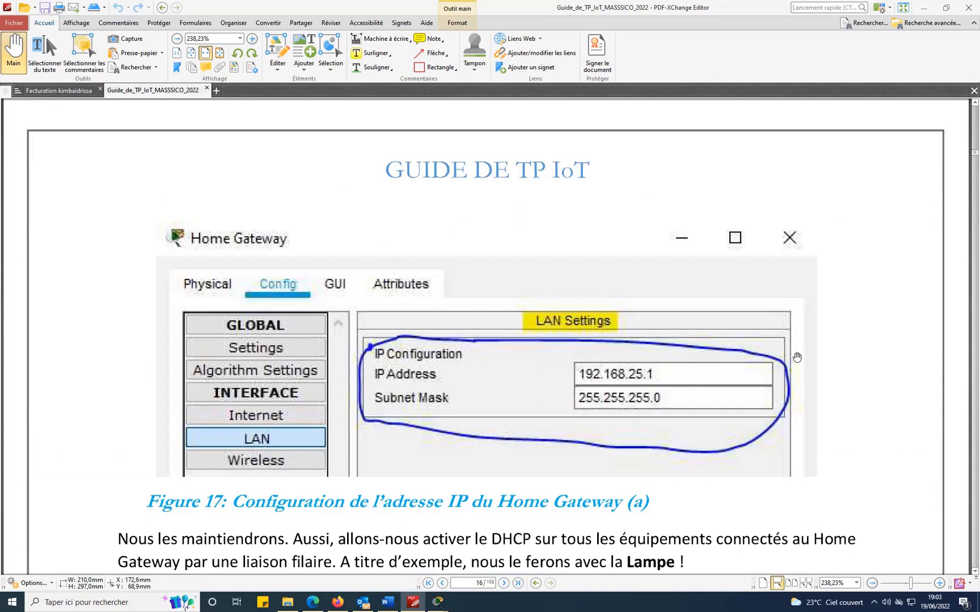
scroll(798, 357, down, 2)
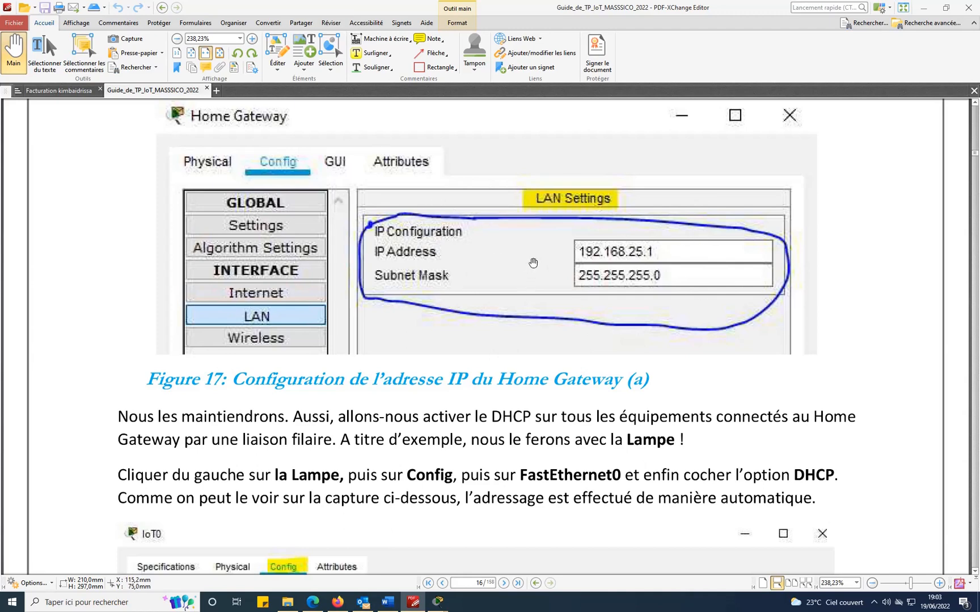
scroll(533, 262, down, 2)
scroll(533, 262, up, 2)
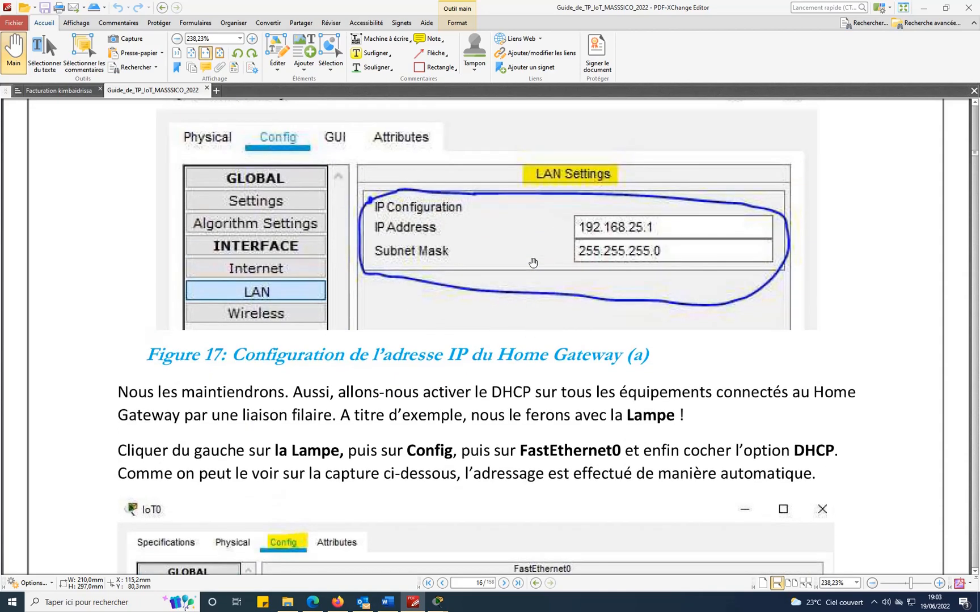
click(437, 602)
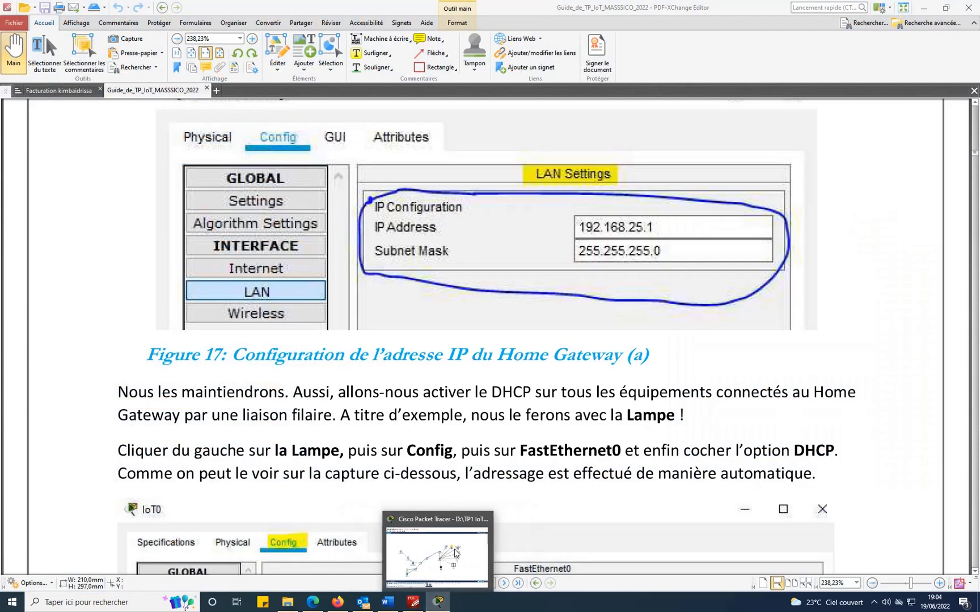
Verify the Home Gateway's Config > LAN shows 192.168.25.1 with mask 255.255.255.0.
click(399, 553)
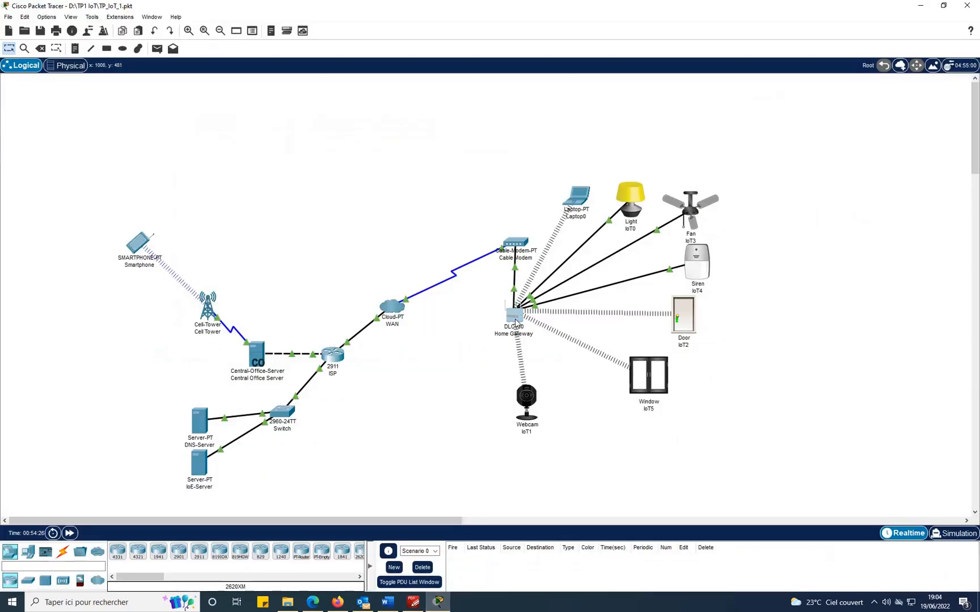
click(513, 316)
click(354, 208)
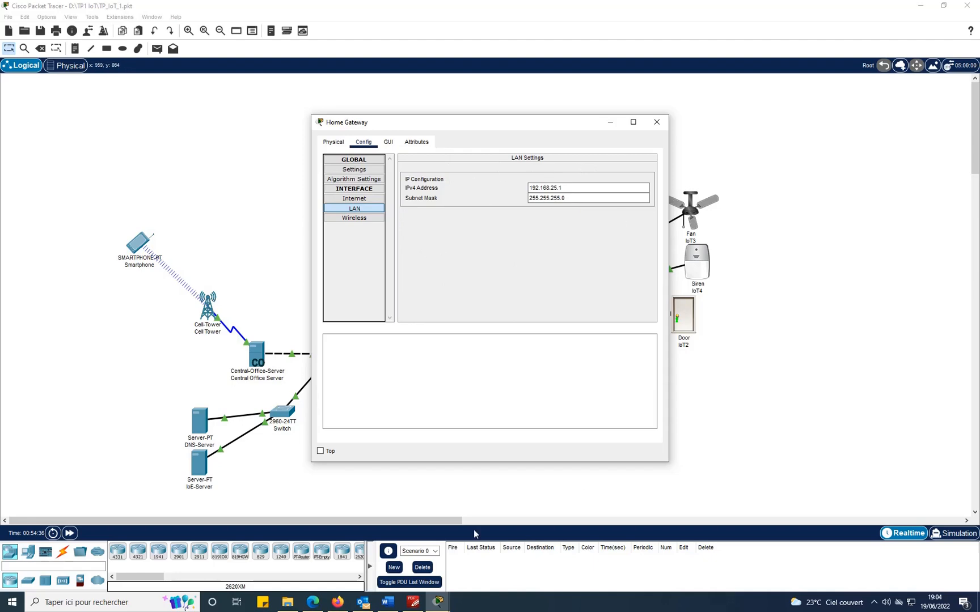
click(413, 603)
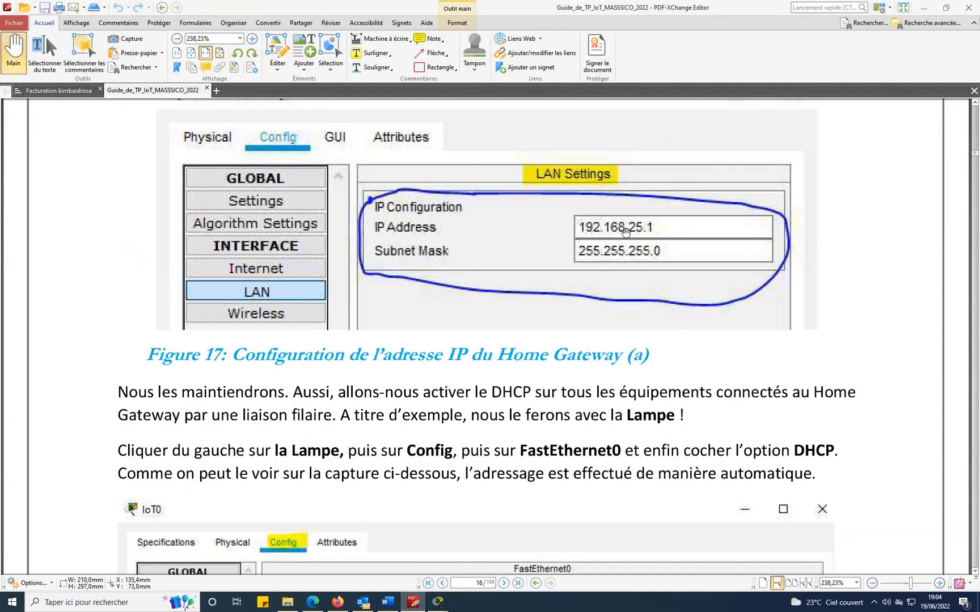
Bring up the Home Gateway settings window, then close it to uncover the guide.
scroll(789, 392, up, 4)
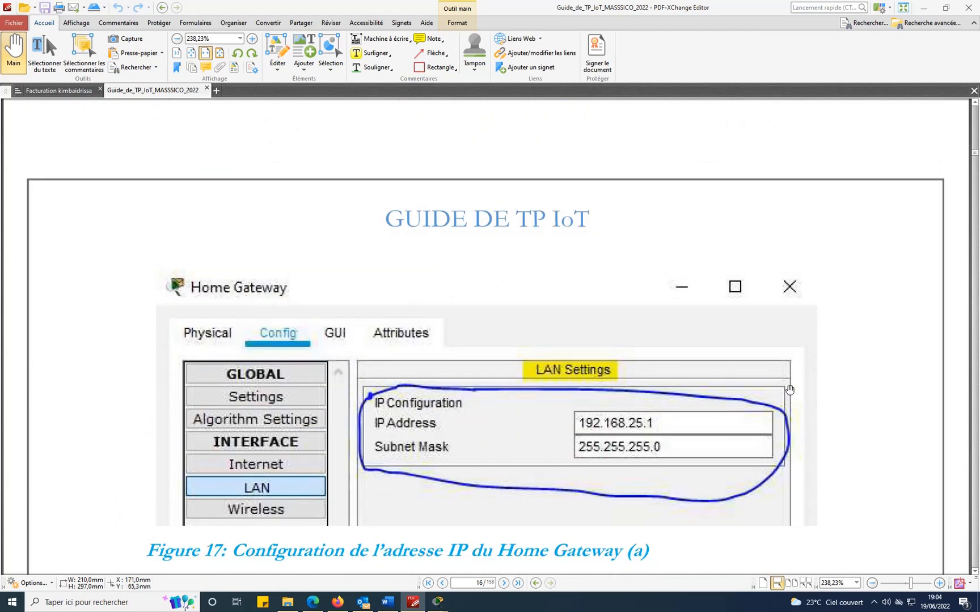
mouse_move(438, 602)
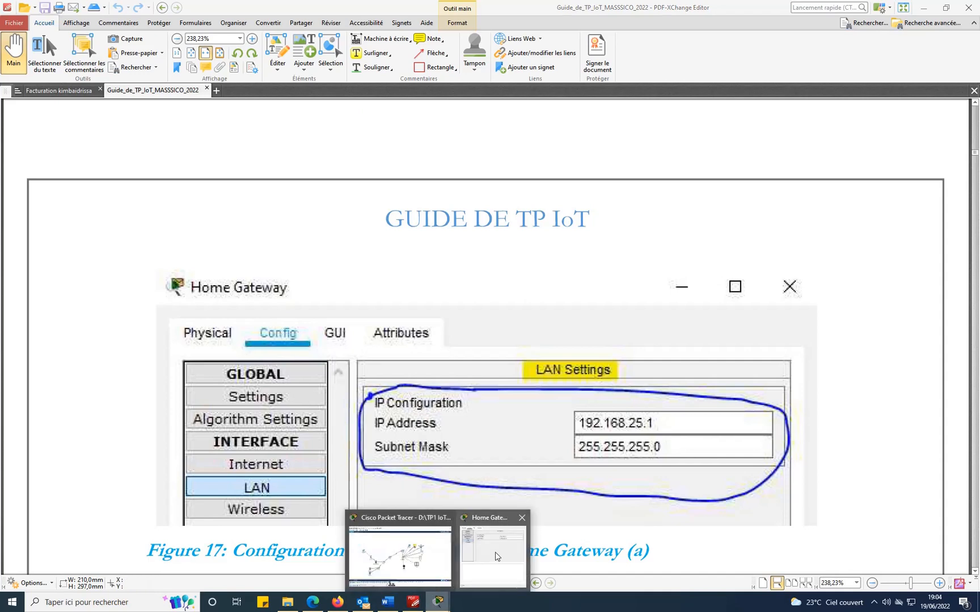
click(491, 544)
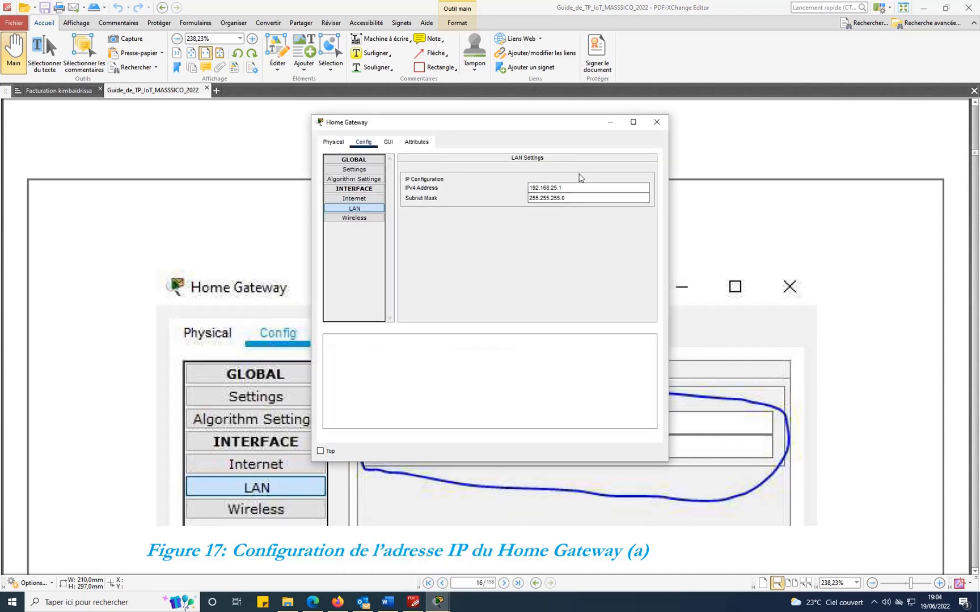
click(659, 123)
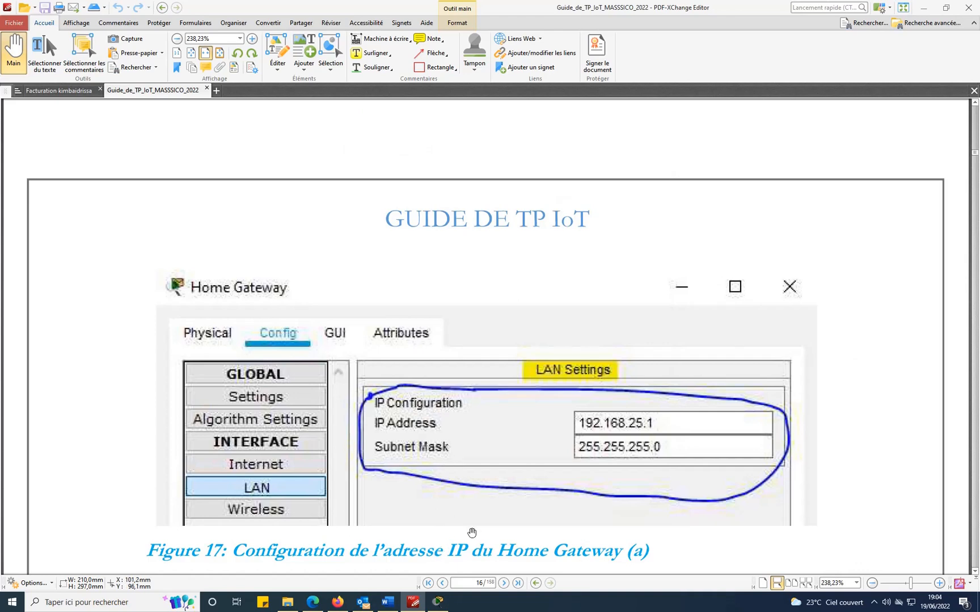
Read page 16's Home Gateway LAN and lamp DHCP steps, then return to the Packet Tracer topology.
scroll(502, 509, down, 3)
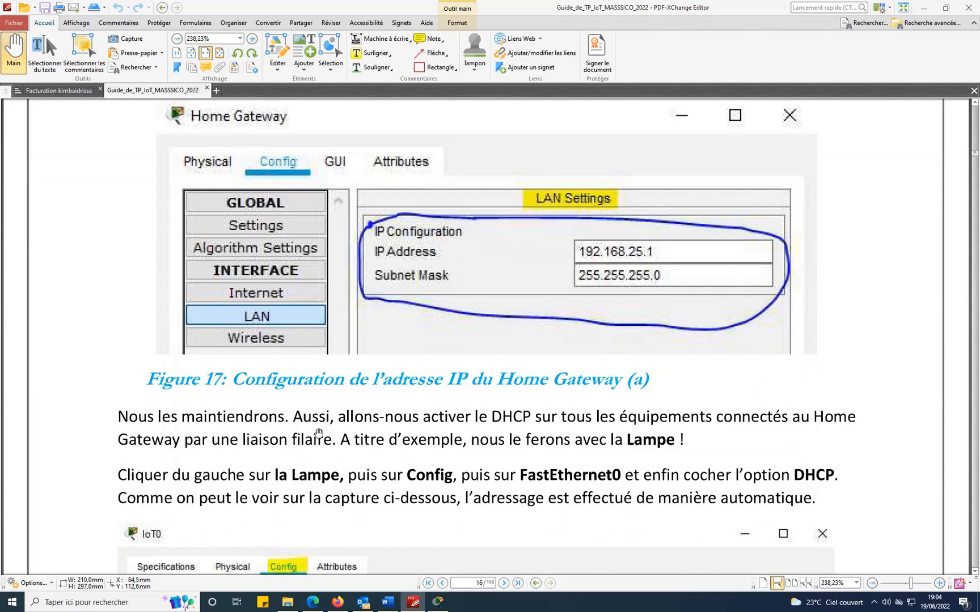
scroll(619, 418, up, 5)
scroll(618, 419, up, 8)
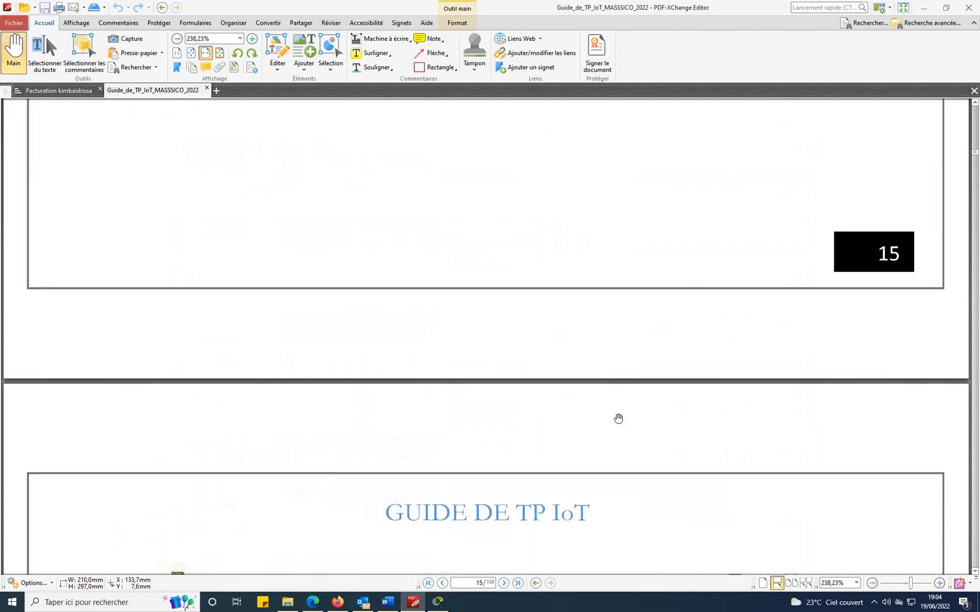
scroll(618, 419, down, 5)
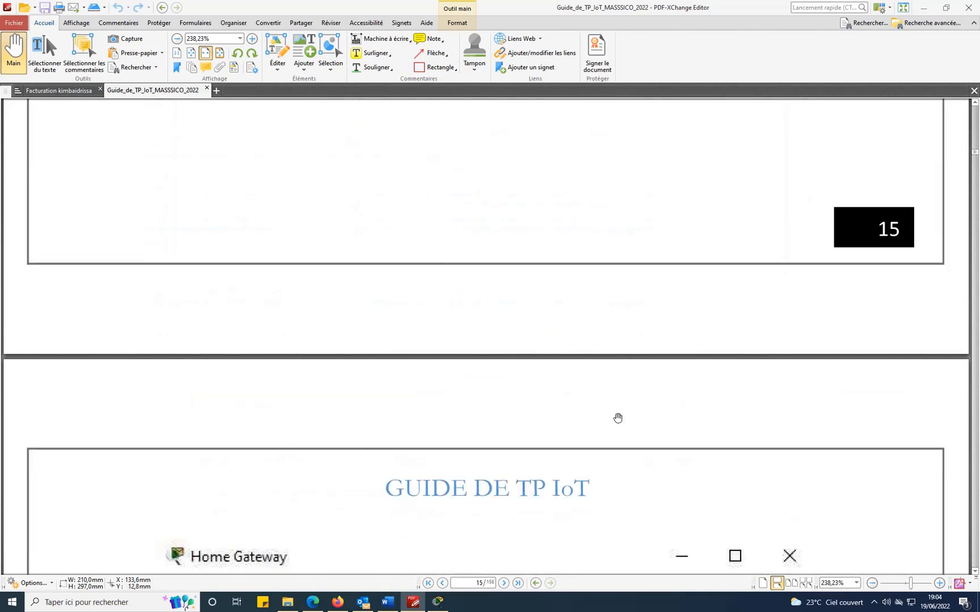
scroll(617, 419, up, 3)
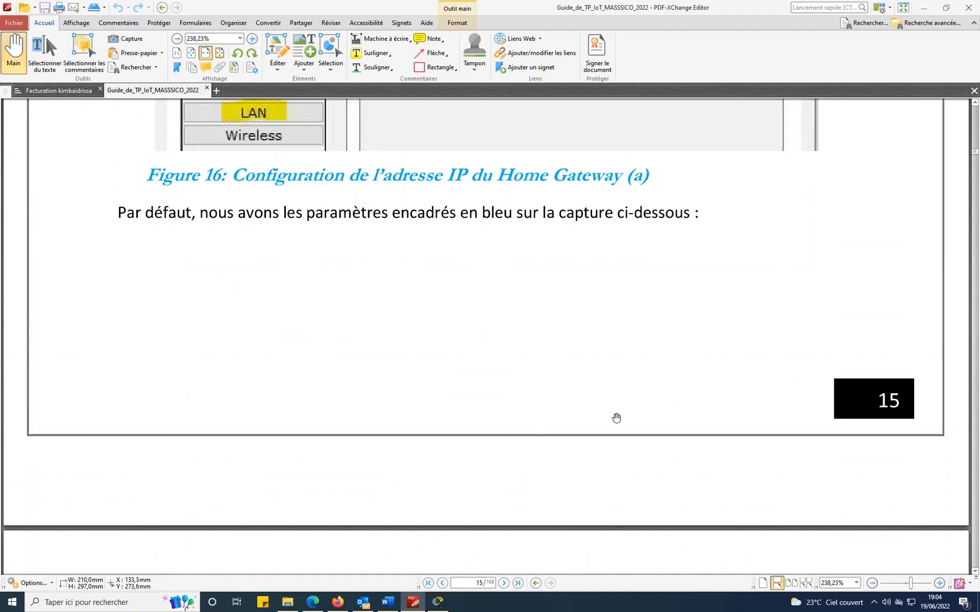
scroll(617, 419, up, 2)
scroll(617, 418, down, 7)
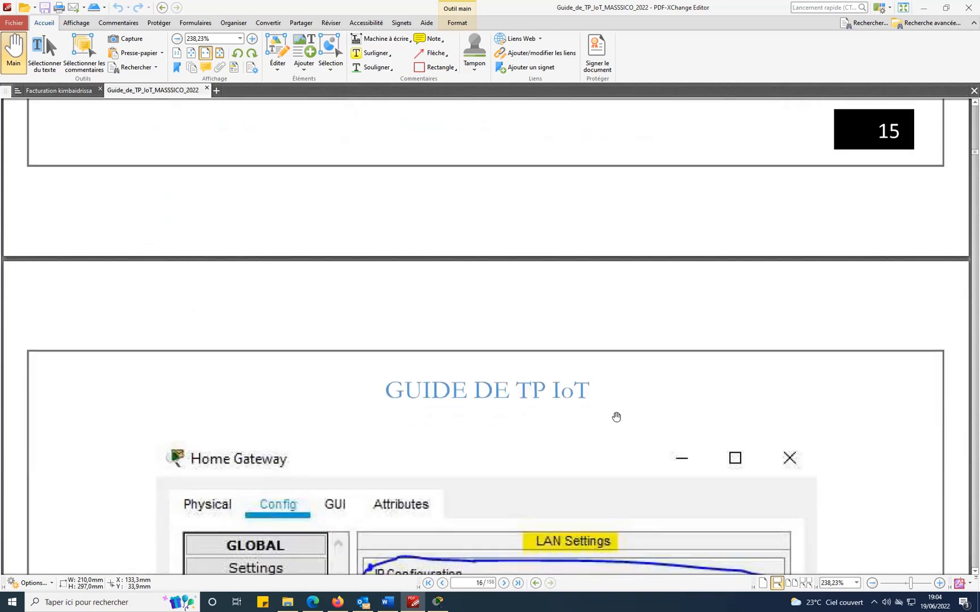
scroll(618, 416, down, 4)
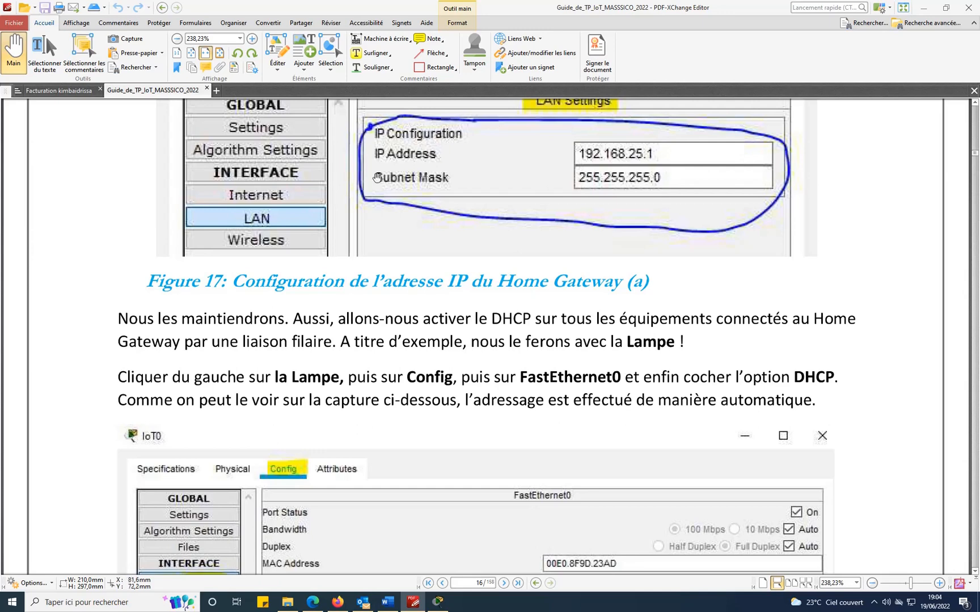
click(437, 602)
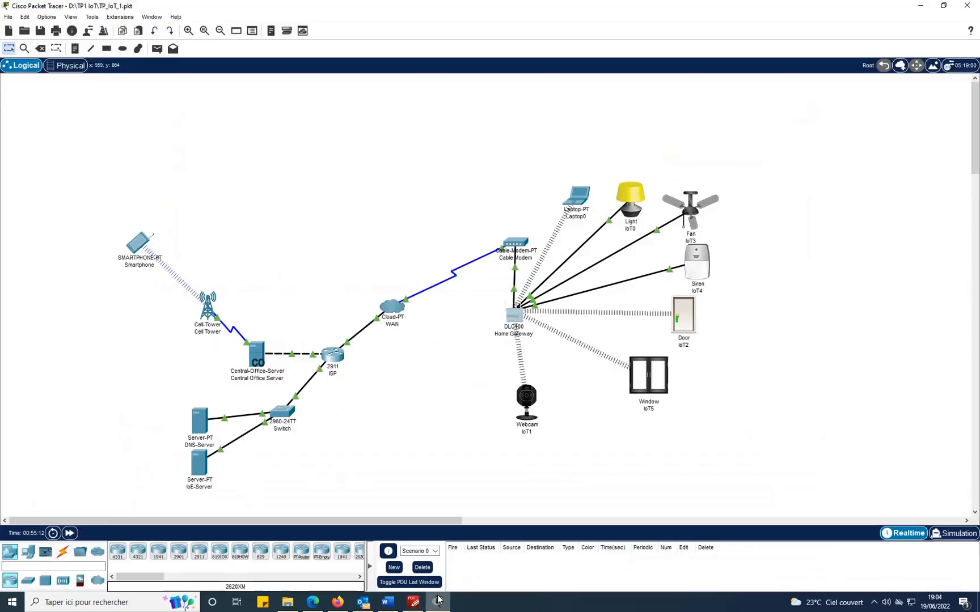
Recheck the Home Gateway LAN address 192.168.25.1 with mask 255.255.255.0, then return to the guide.
click(515, 316)
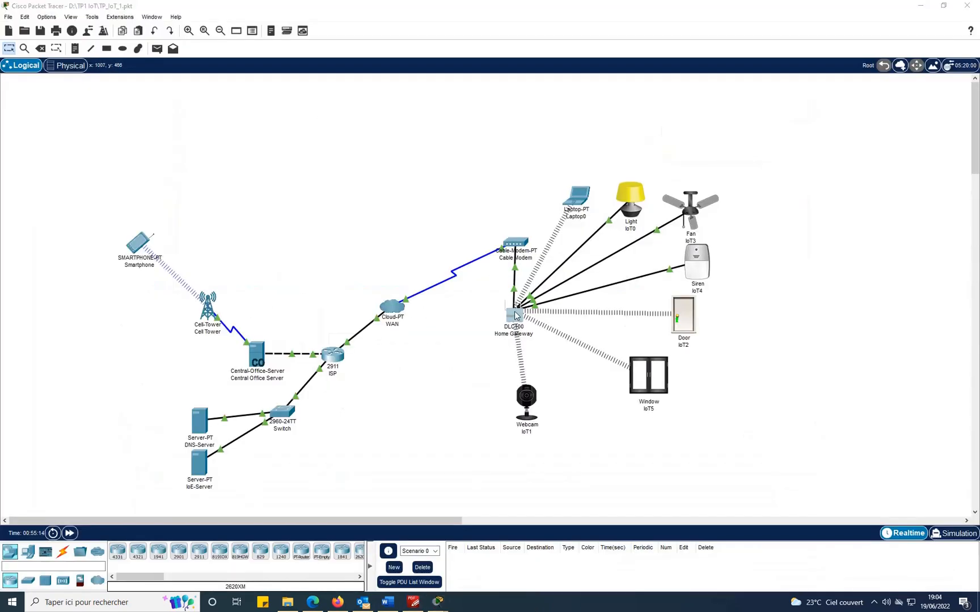
click(355, 208)
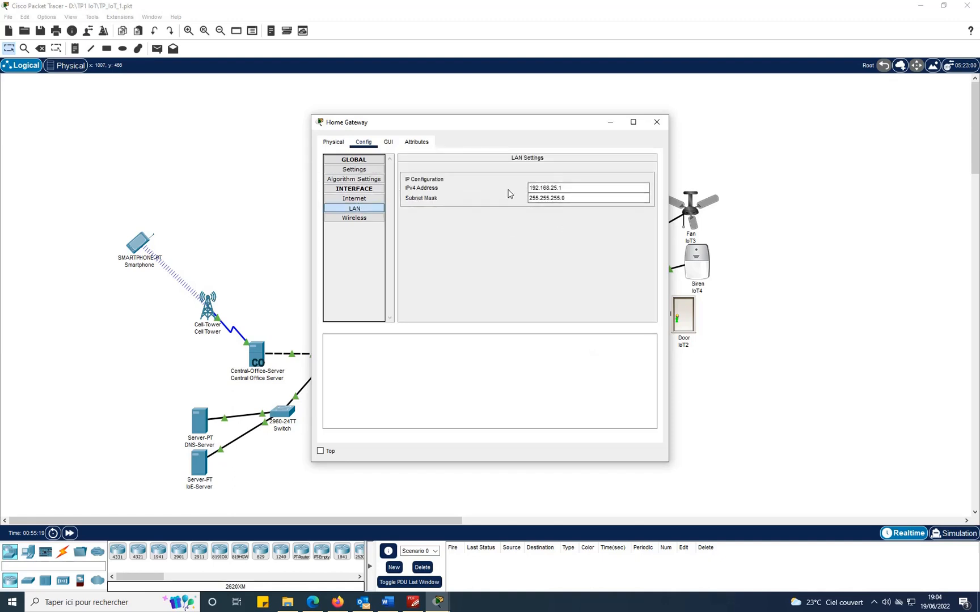
click(656, 122)
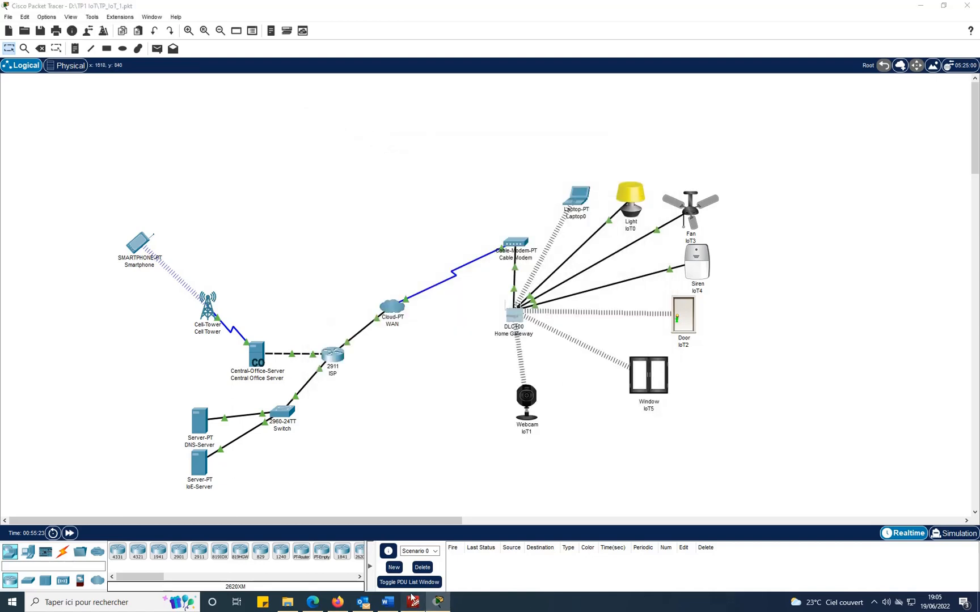
click(413, 600)
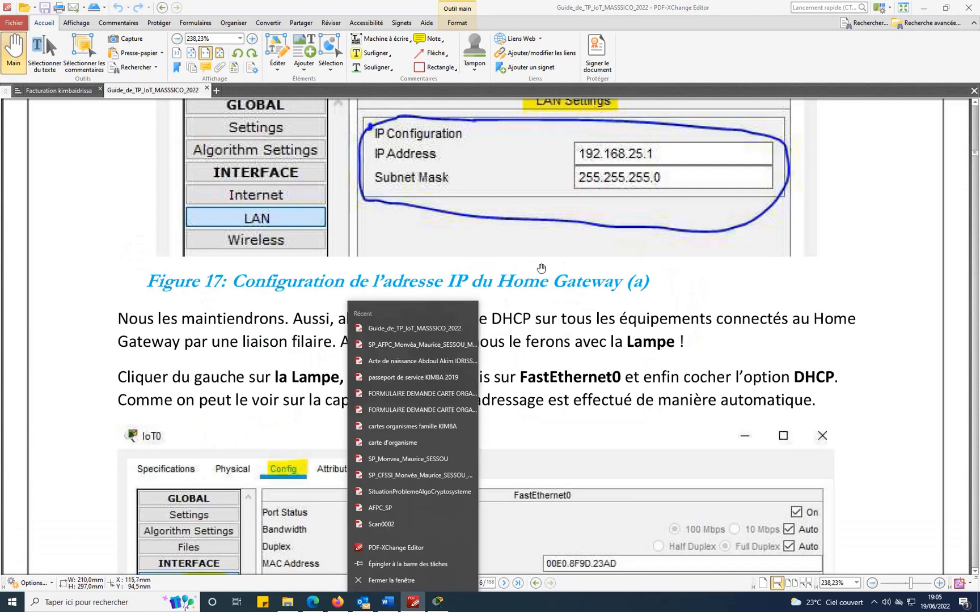
Dismiss the jump list and scroll to Figure 18, the lamp's DHCP address 192.168.25.107.
click(542, 269)
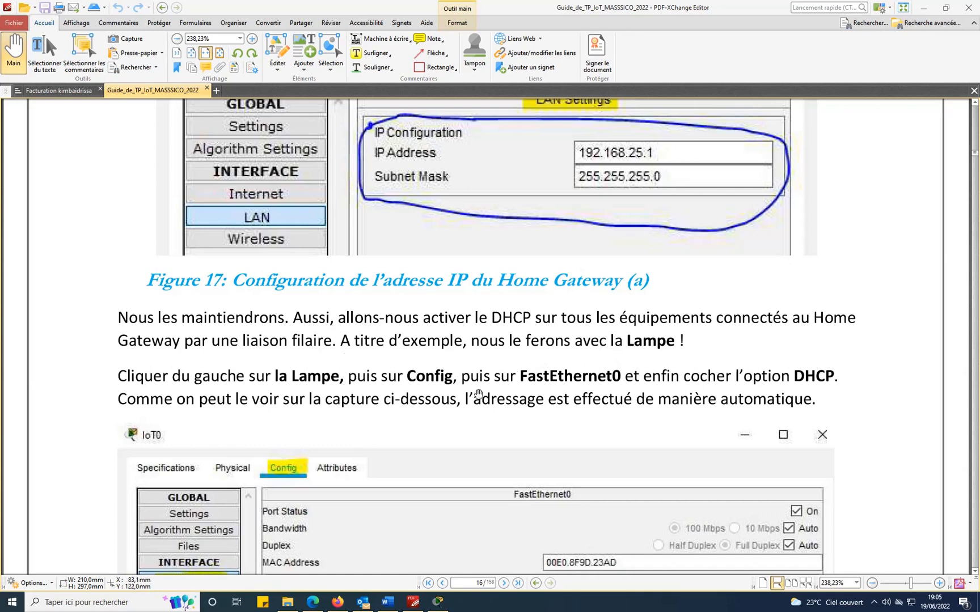
scroll(857, 317, down, 3)
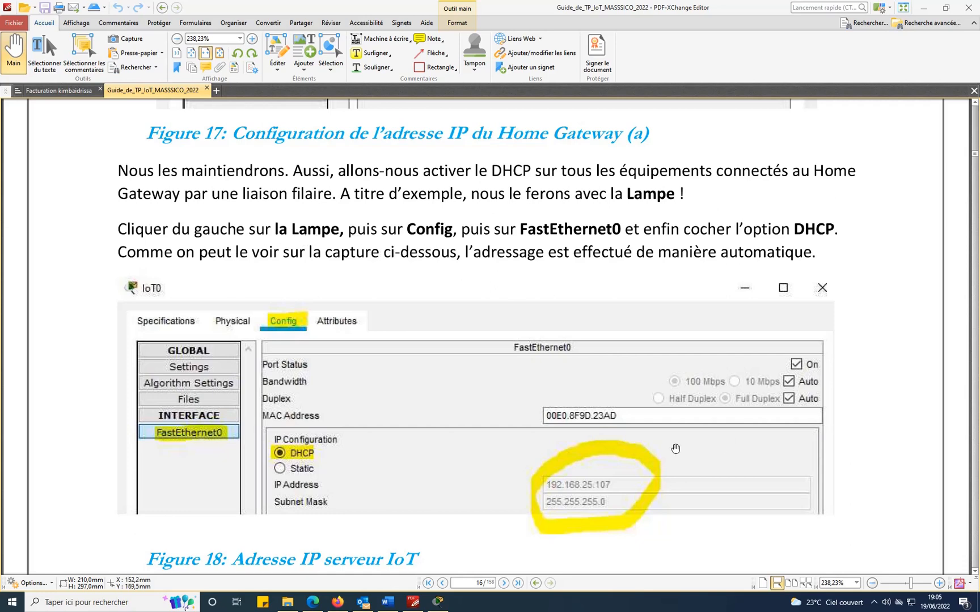
Check the DHCP addresses on the FastEthernet0 ports of Light, Fan and Siren (192.168.25.104, .106, .105), then return to the guide.
click(438, 602)
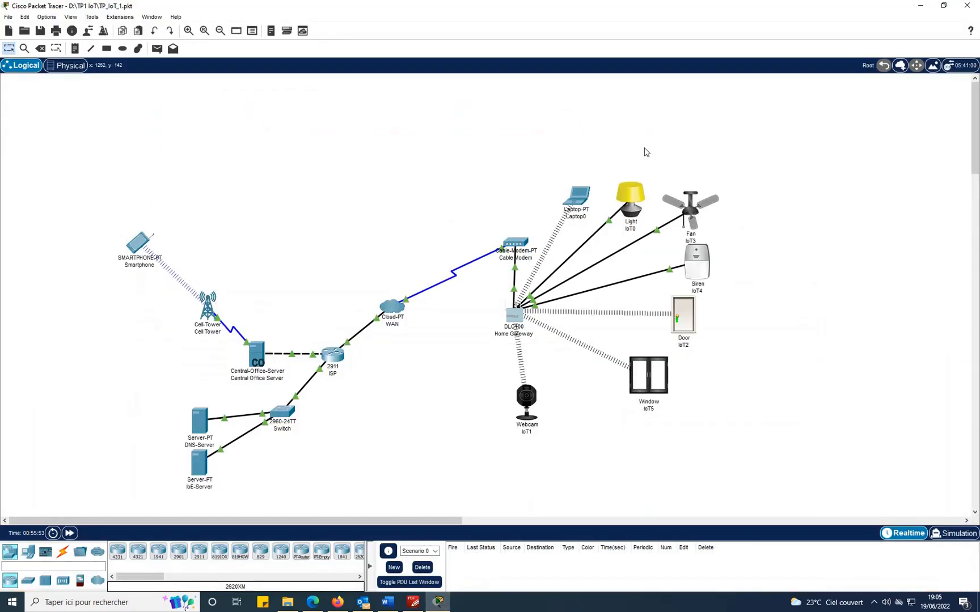
click(627, 209)
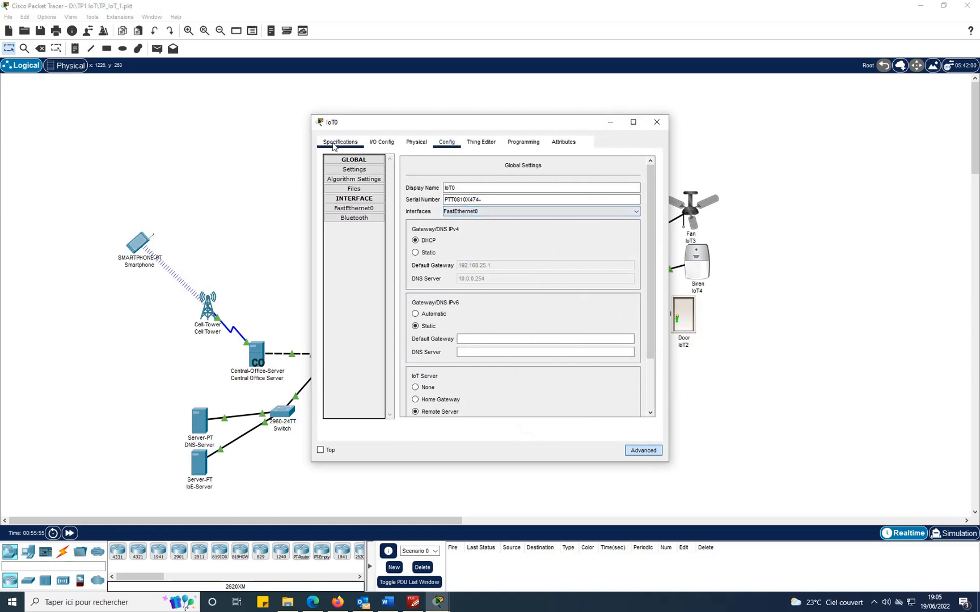
click(355, 209)
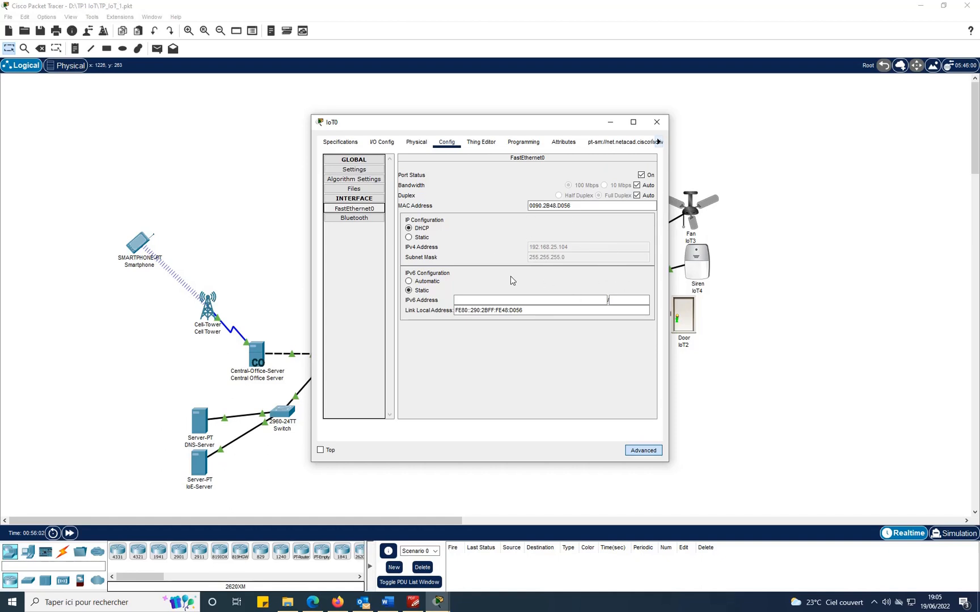
click(657, 122)
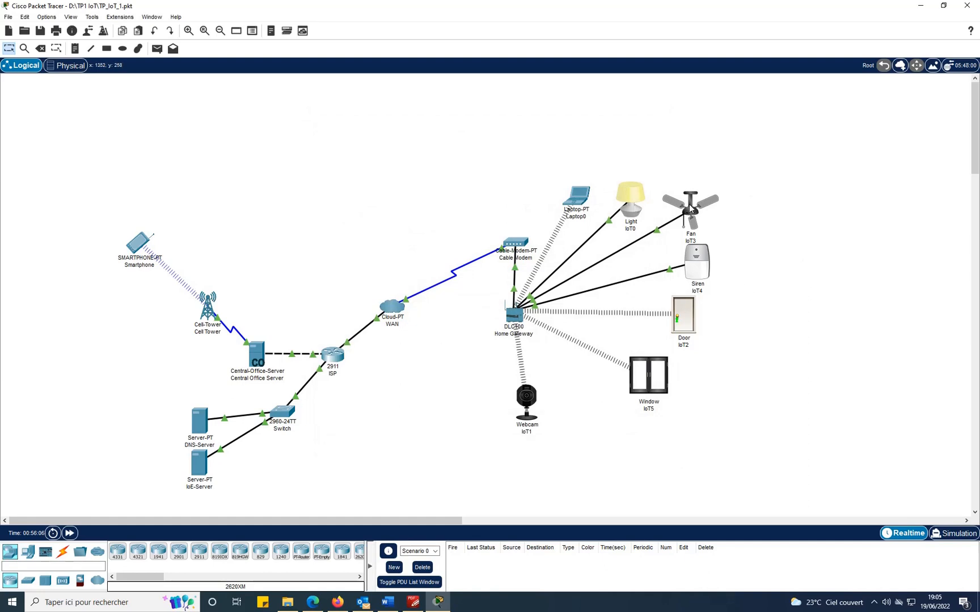
click(696, 215)
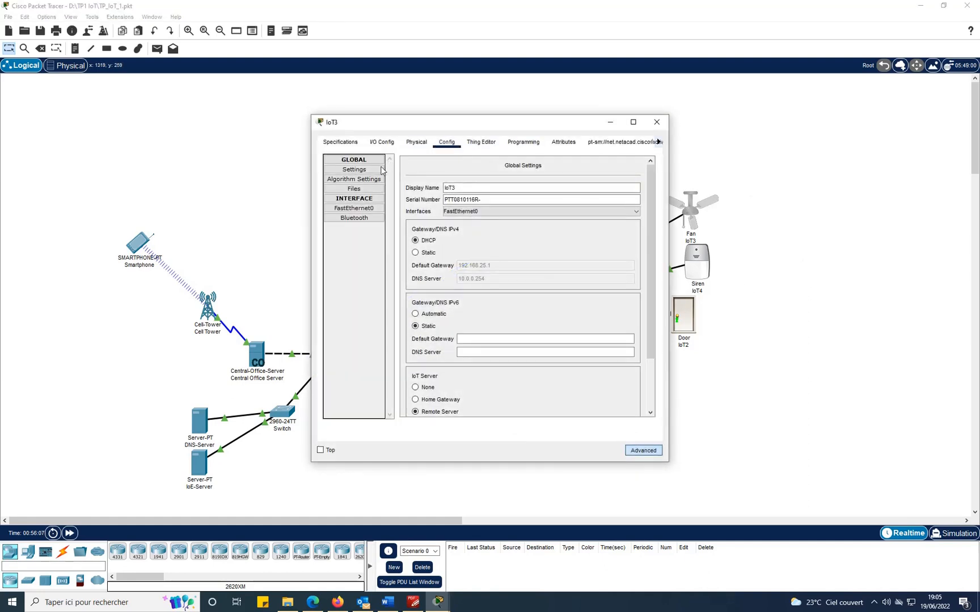
click(368, 209)
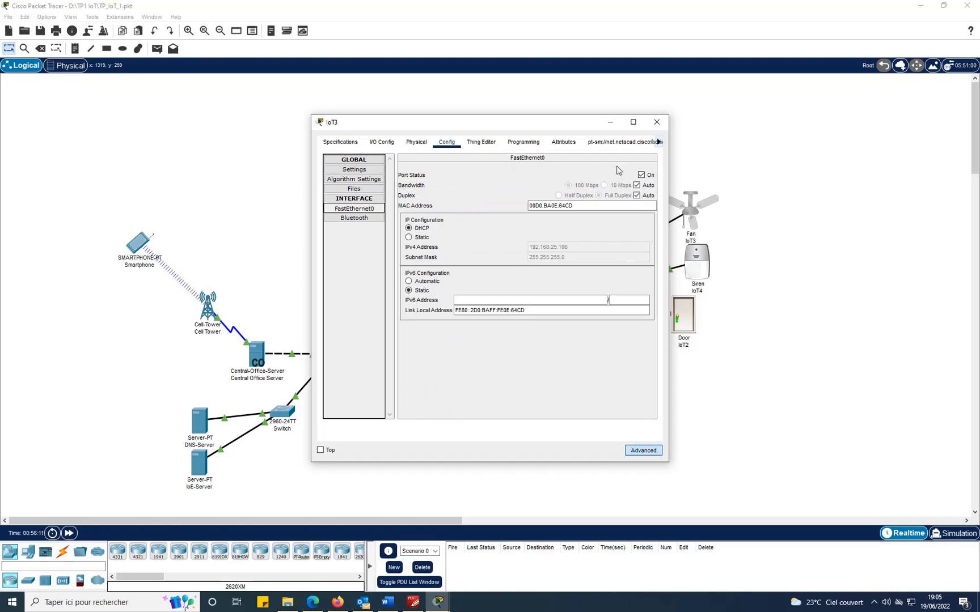
click(656, 122)
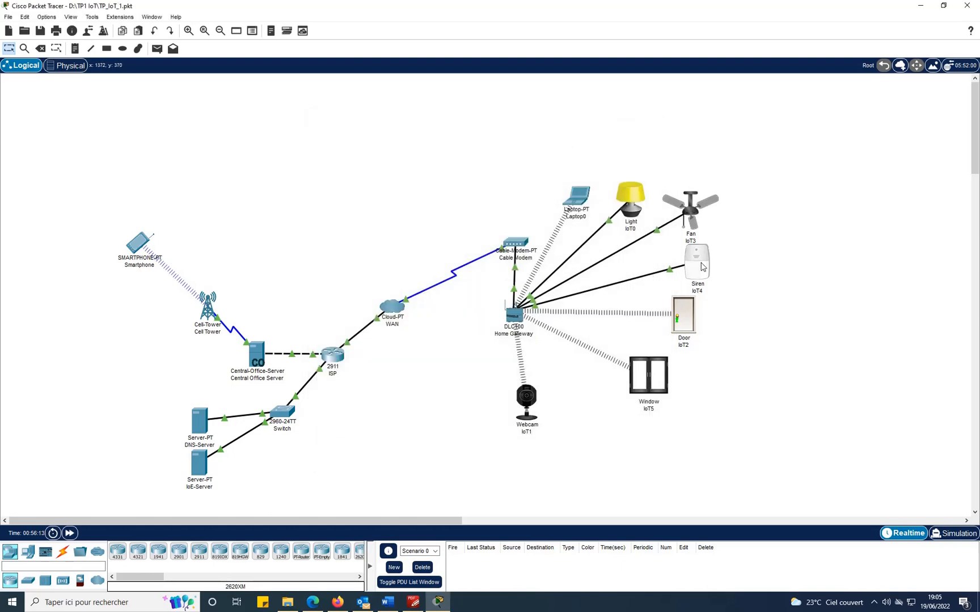
click(702, 267)
click(356, 211)
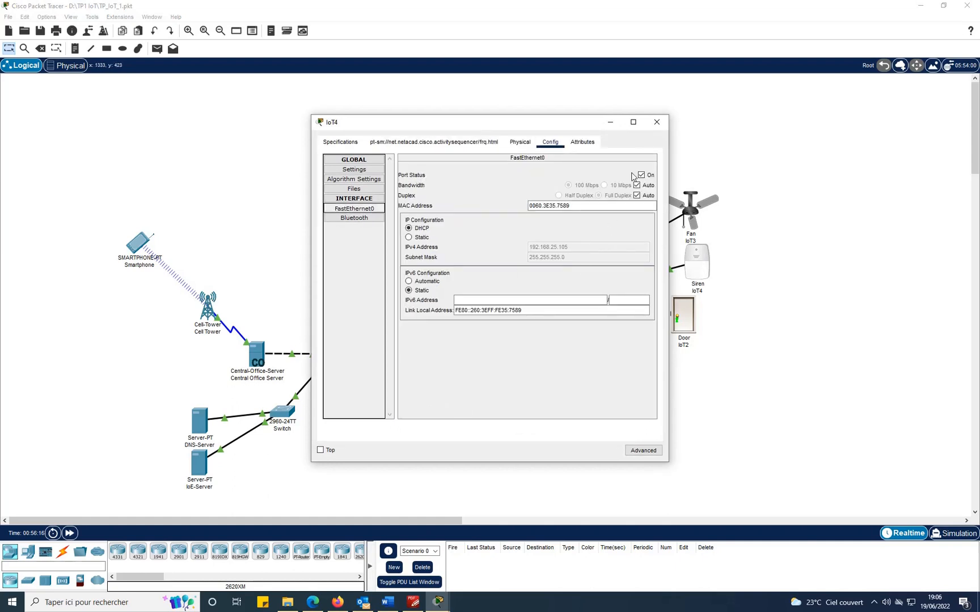
click(657, 122)
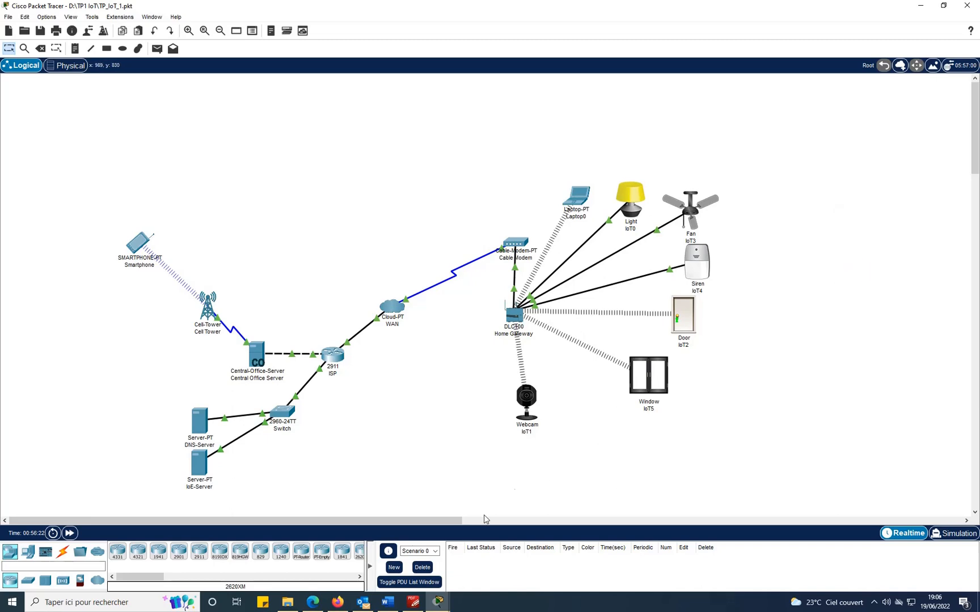
click(413, 602)
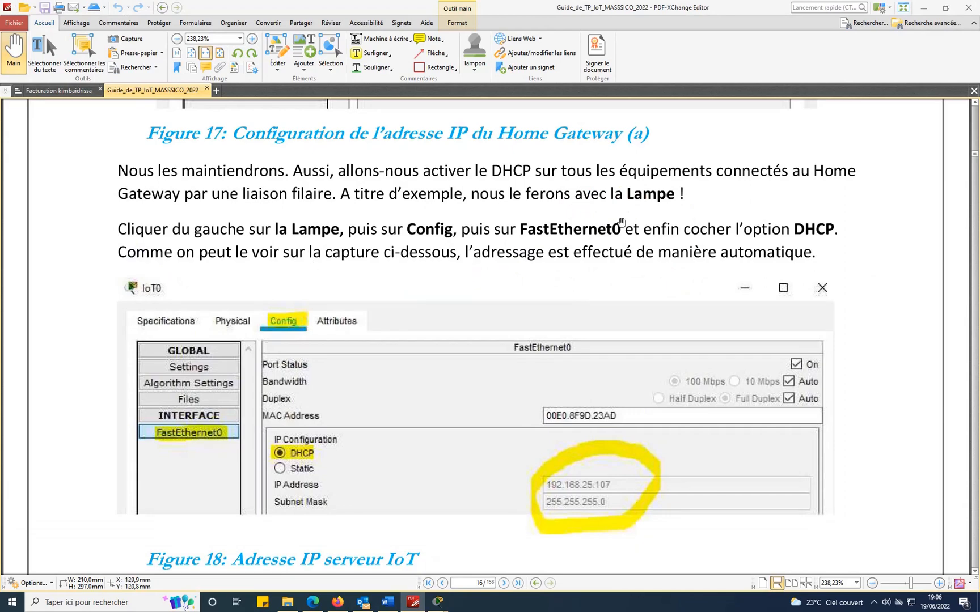
Scroll the guide to page 17's Figure 19: SSID SMARTIOE, WPA2-PSK, AES encryption.
scroll(877, 180, down, 5)
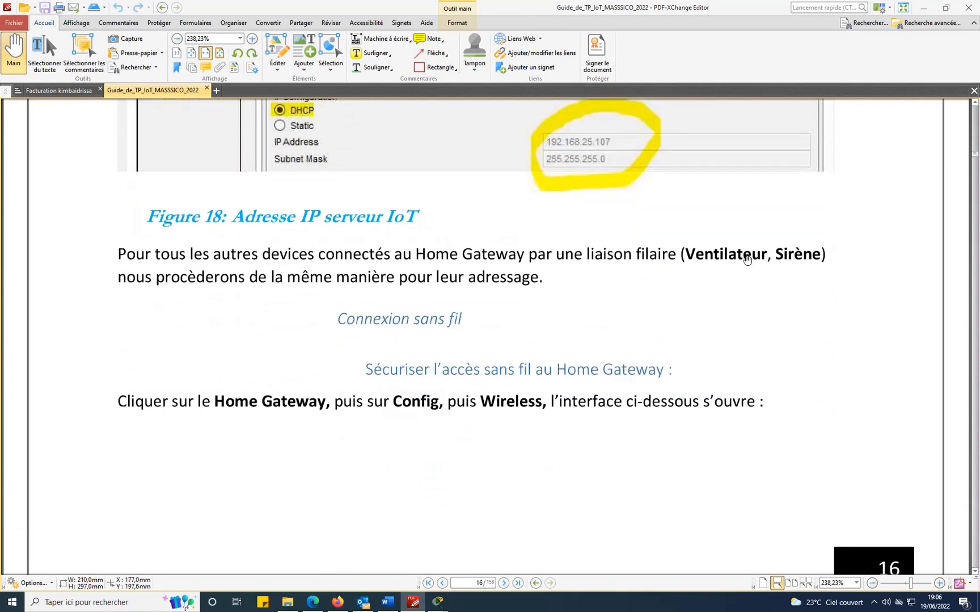
scroll(743, 261, down, 2)
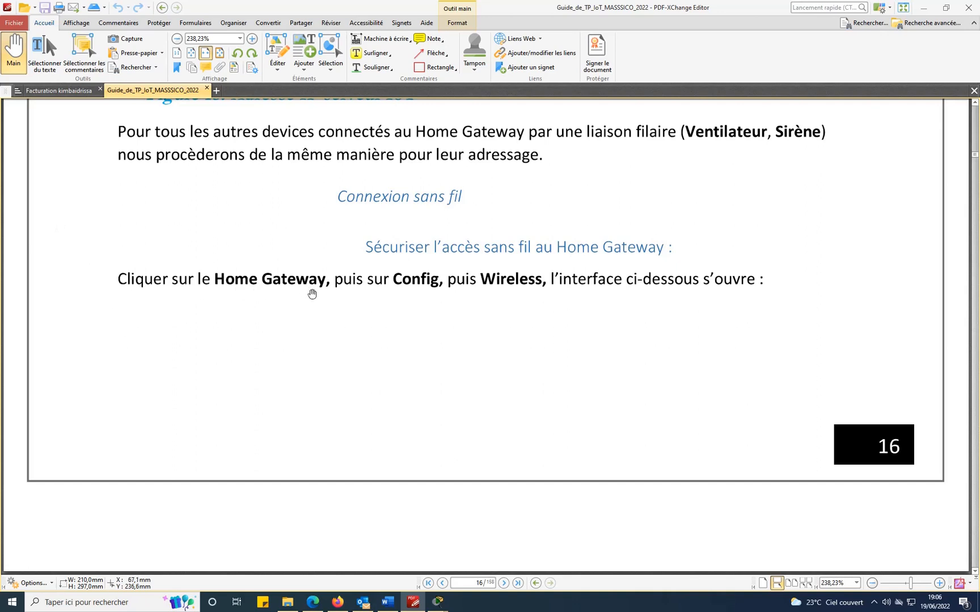
scroll(798, 301, down, 5)
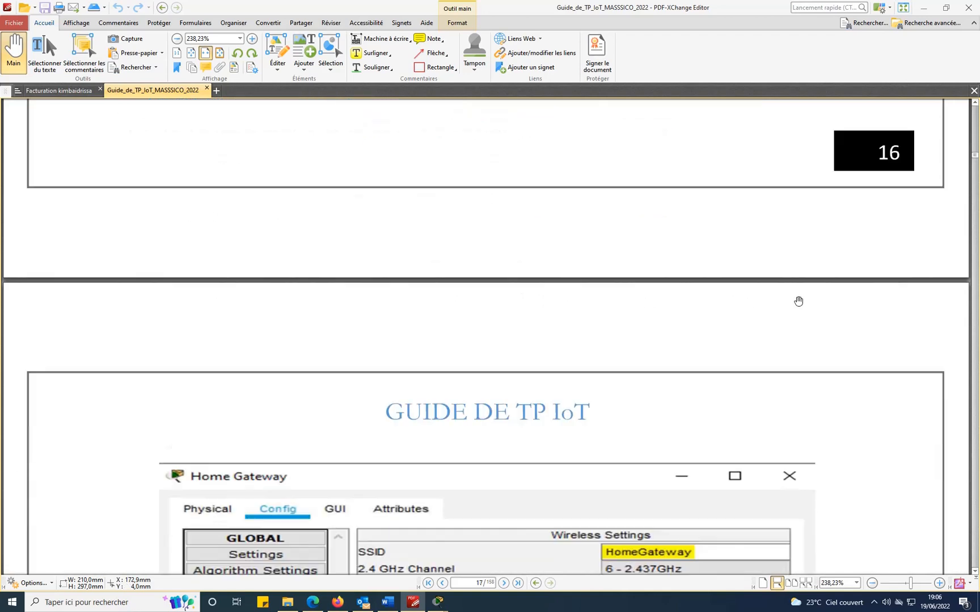
scroll(798, 301, down, 5)
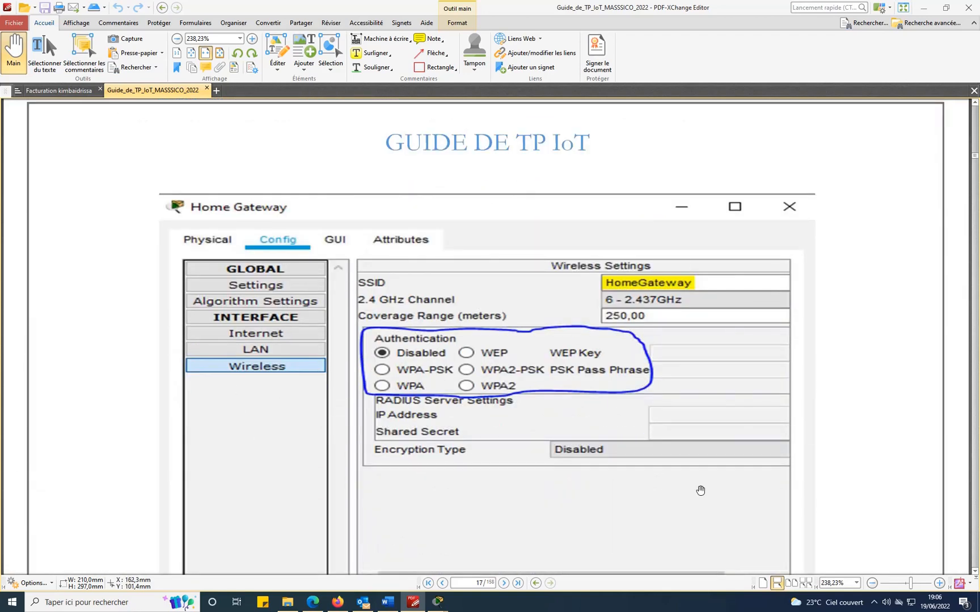
scroll(665, 356, down, 4)
scroll(665, 356, down, 6)
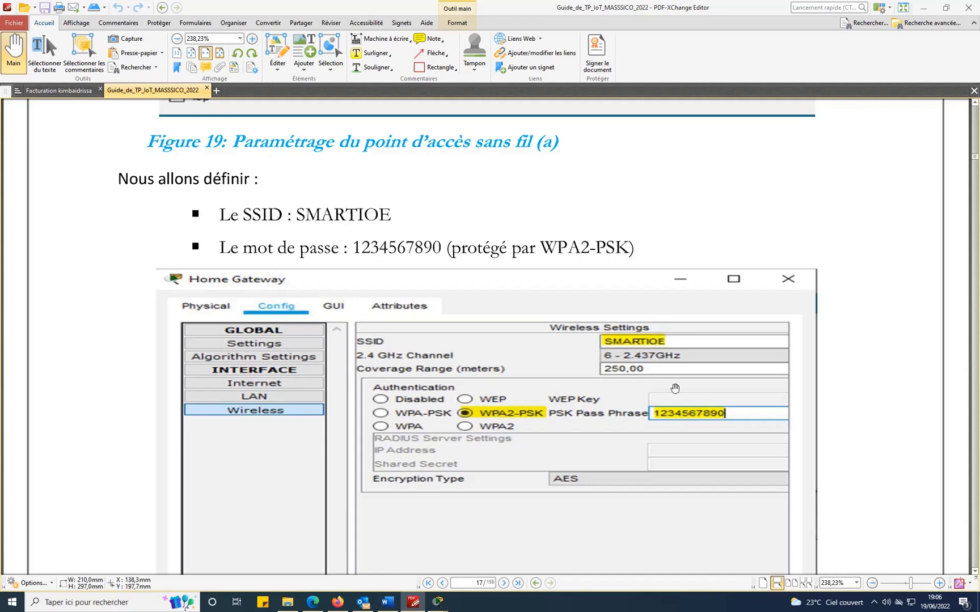
scroll(686, 403, down, 1)
scroll(686, 403, down, 3)
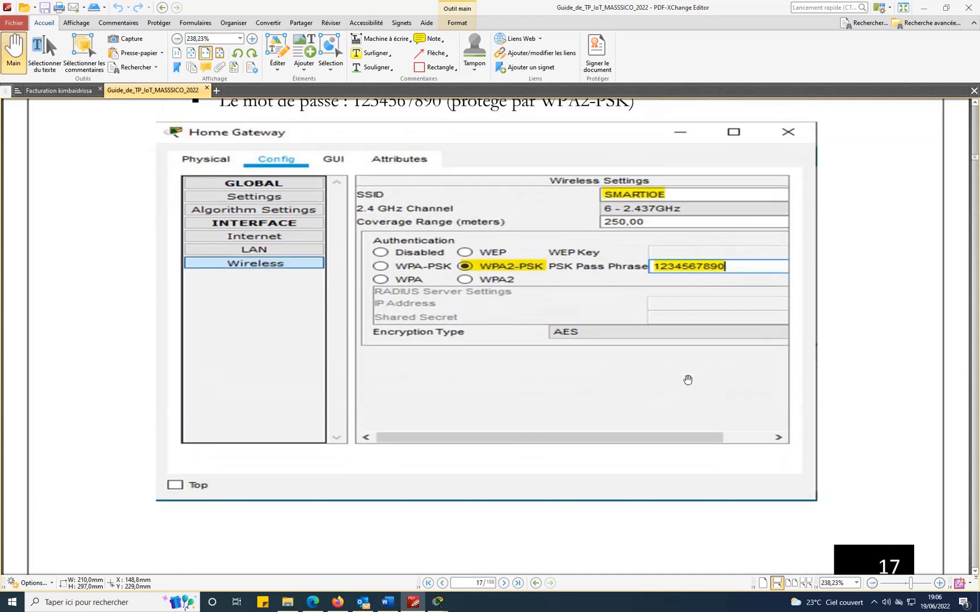
scroll(687, 377, up, 1)
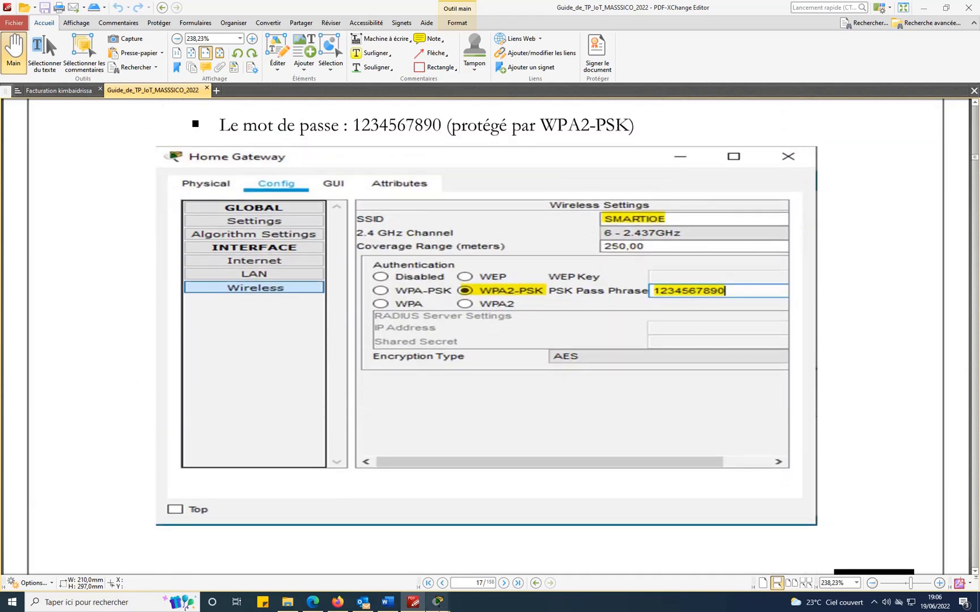
Bring the leftover IoT4 window forward, close it, and return to Packet Tracer.
mouse_move(438, 604)
click(493, 556)
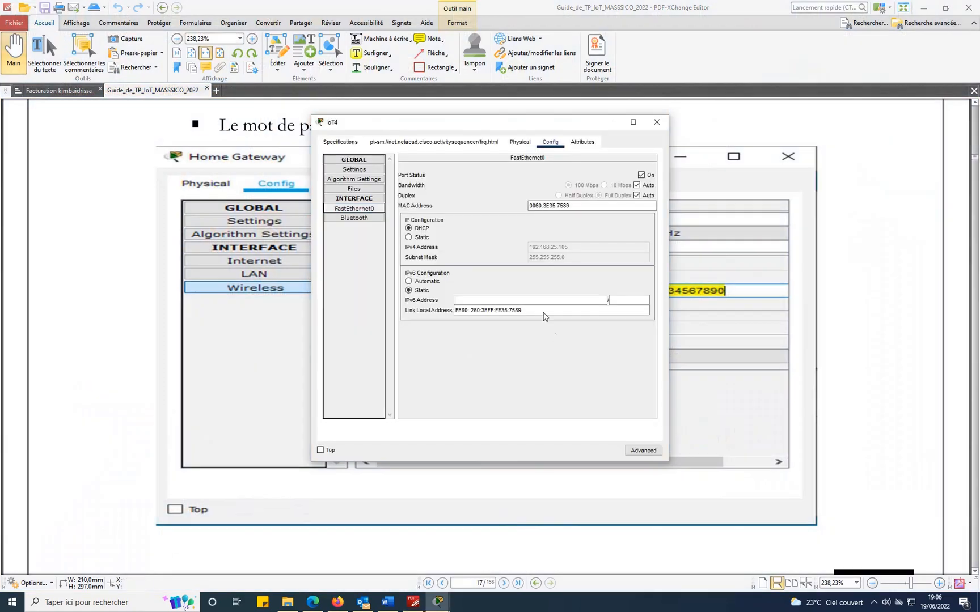
click(657, 122)
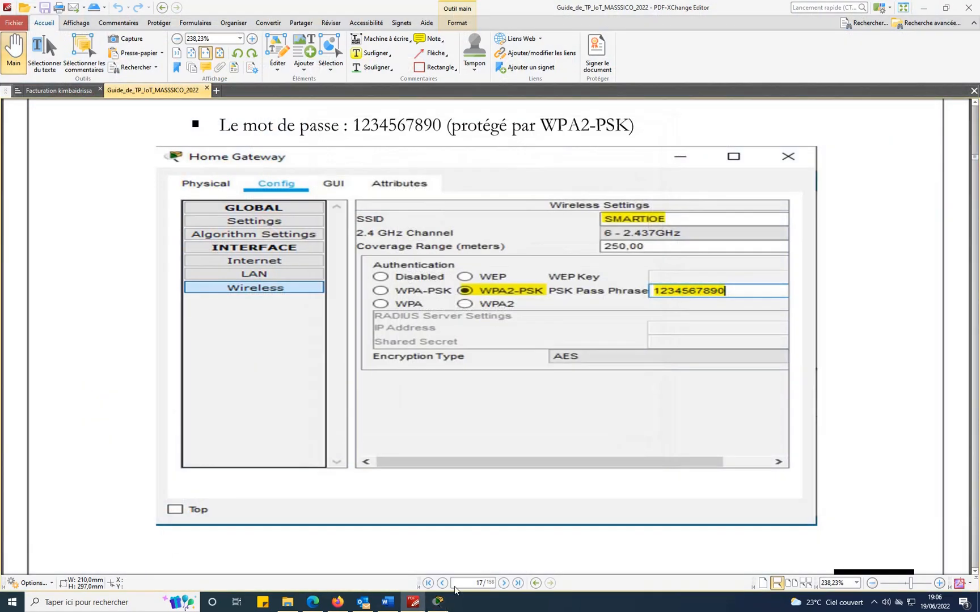
click(437, 603)
click(514, 316)
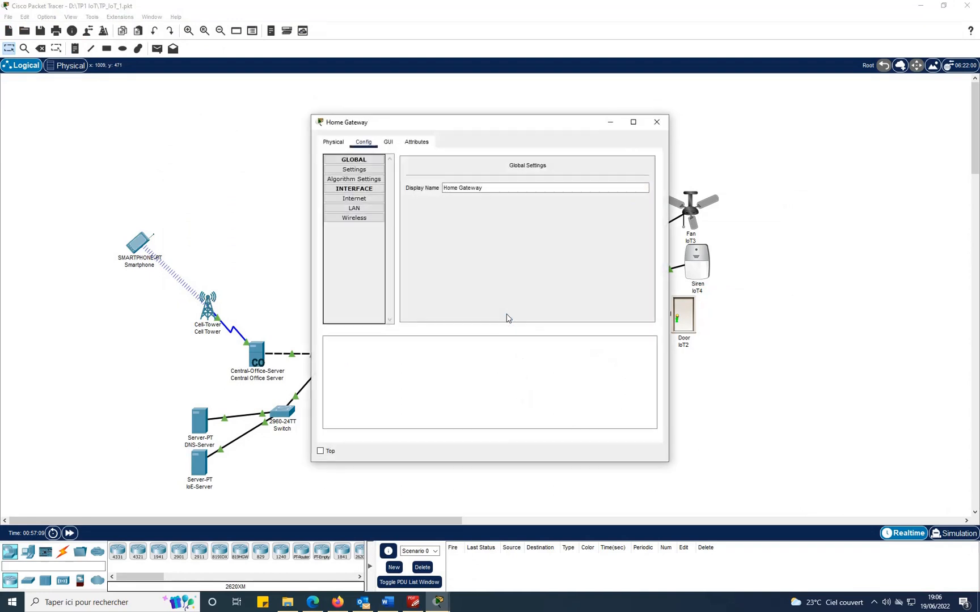
click(348, 219)
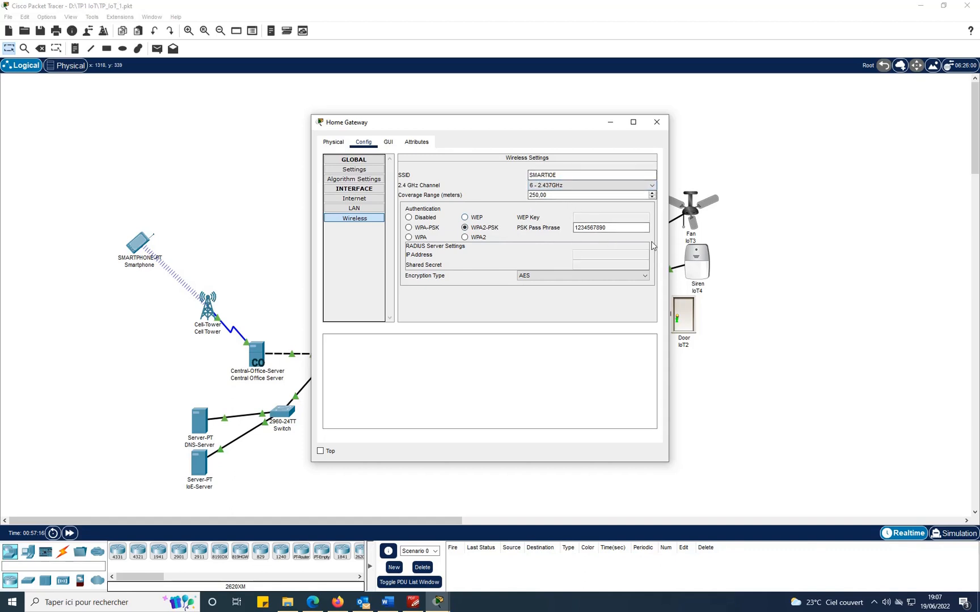
click(657, 122)
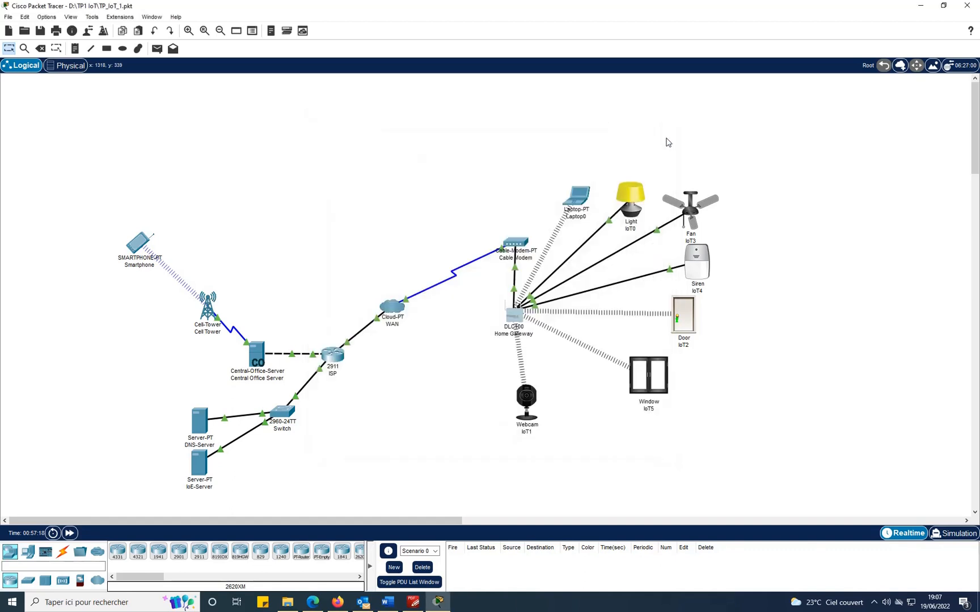
click(414, 603)
Scroll the guide through page 18 to Figure 23 on page 19, powering on the laptop.
scroll(772, 305, down, 5)
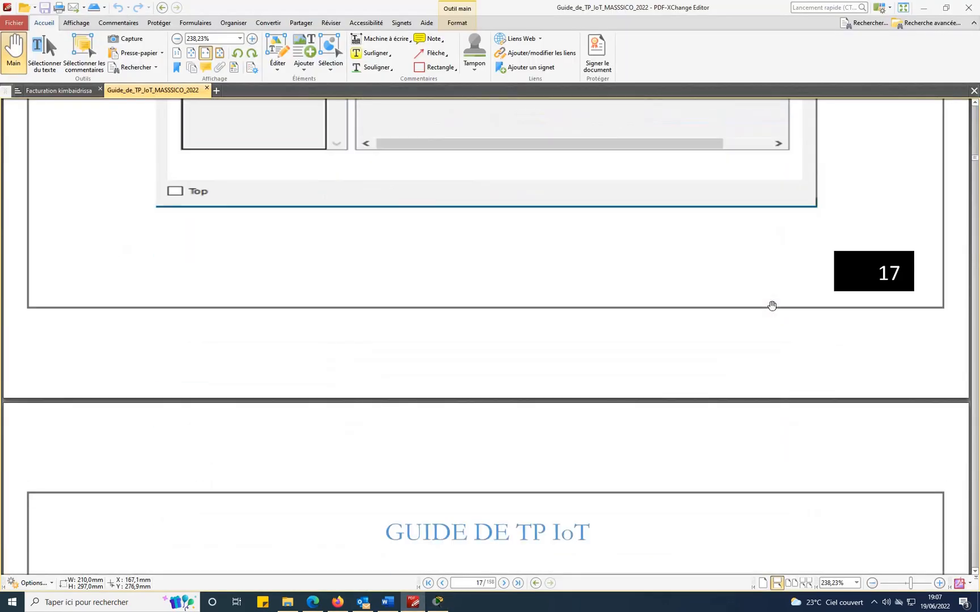
scroll(771, 306, down, 6)
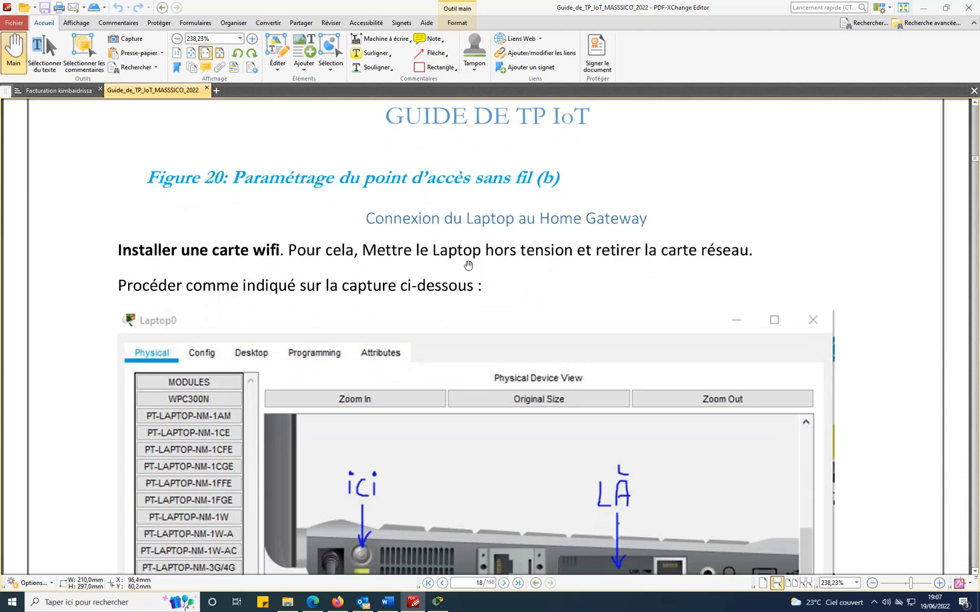
scroll(762, 255, down, 2)
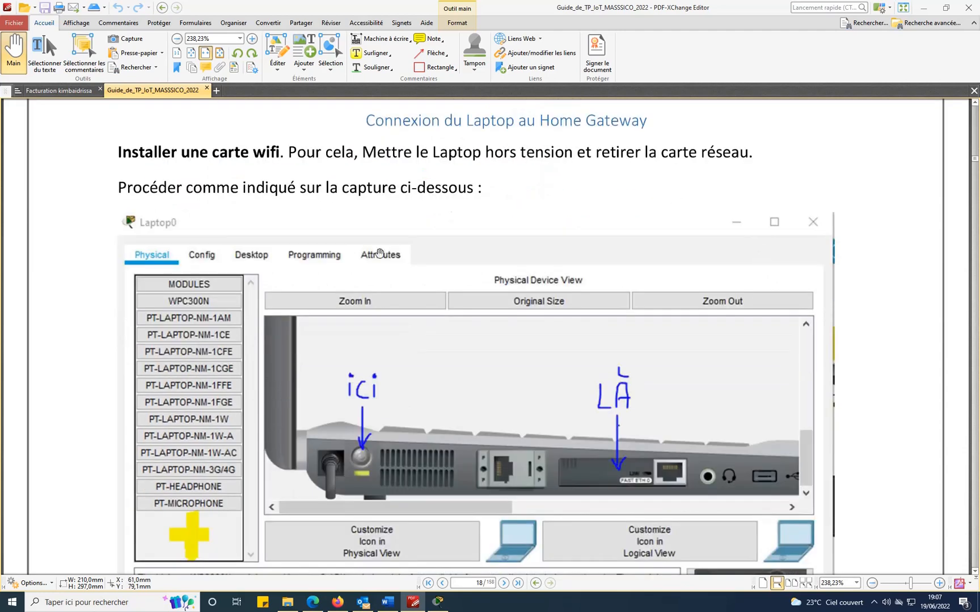
scroll(679, 205, down, 4)
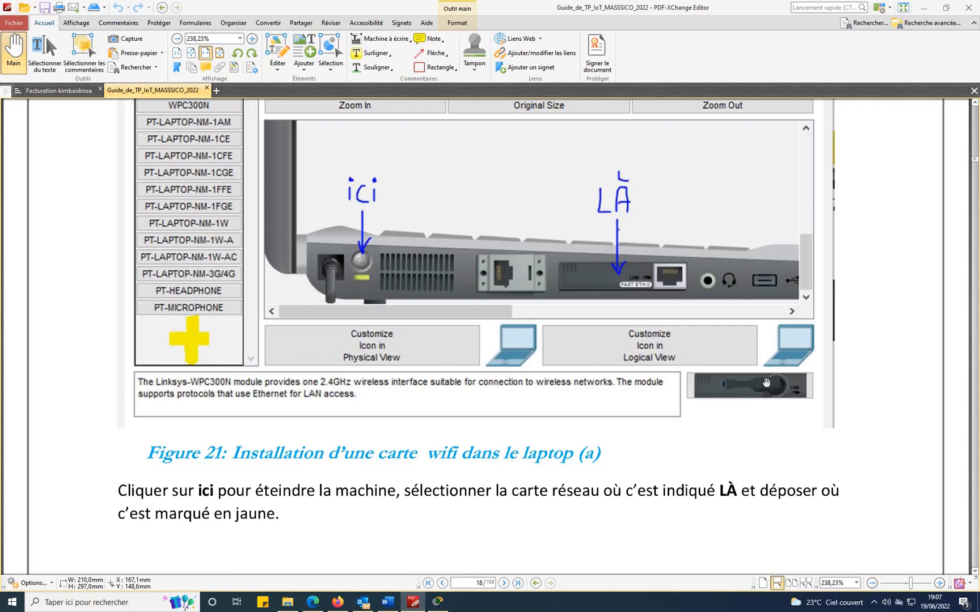
scroll(876, 326, down, 5)
scroll(876, 324, down, 14)
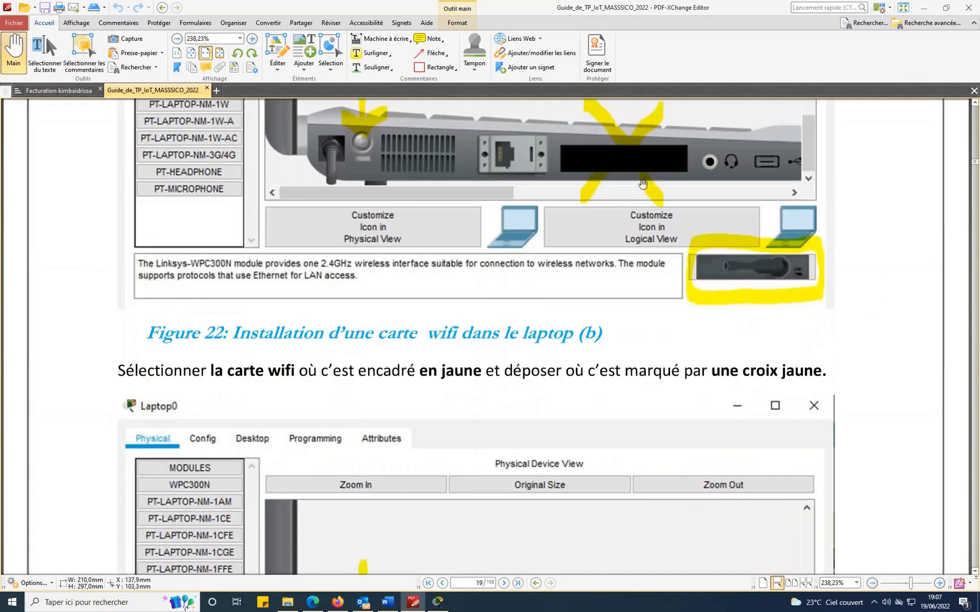
scroll(603, 140, down, 4)
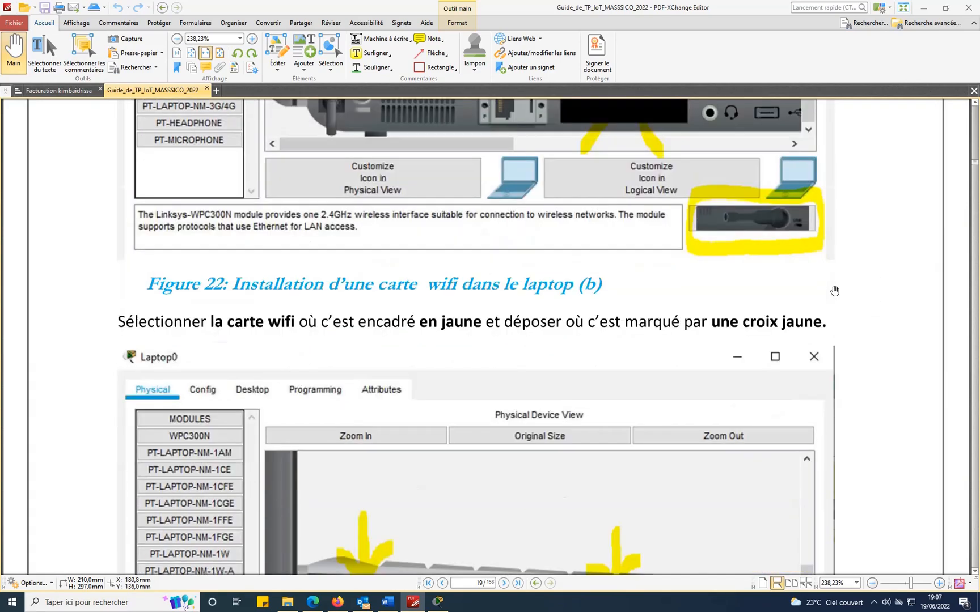
scroll(793, 327, down, 1)
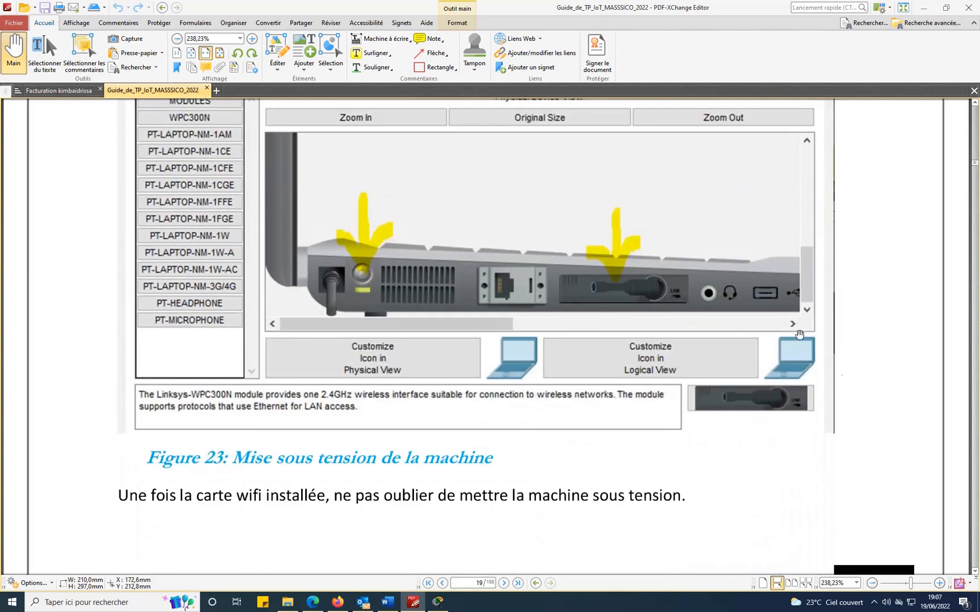
Inspect Laptop0's Physical view to confirm the WPC300N wireless card is installed, then close it.
click(438, 602)
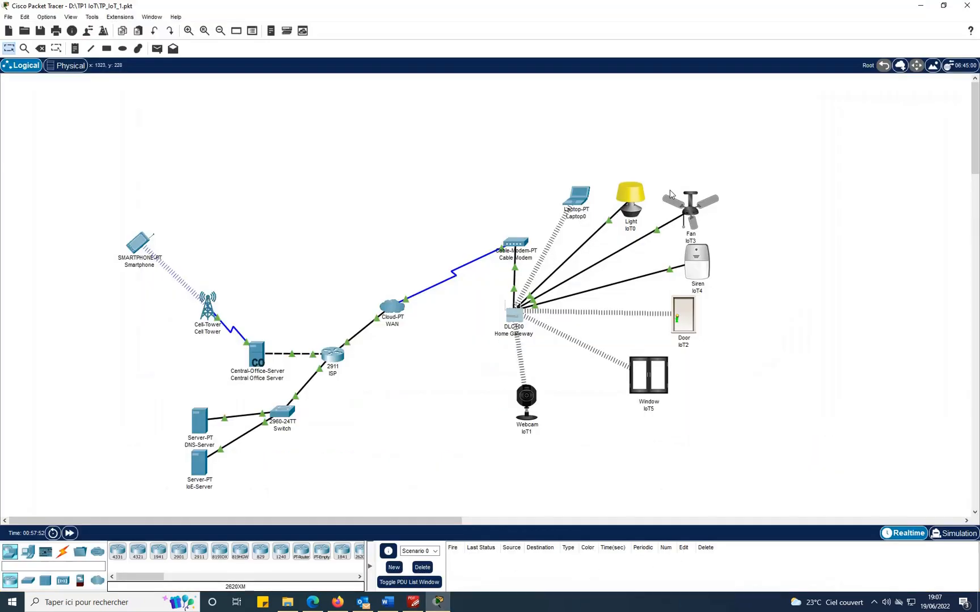
click(577, 198)
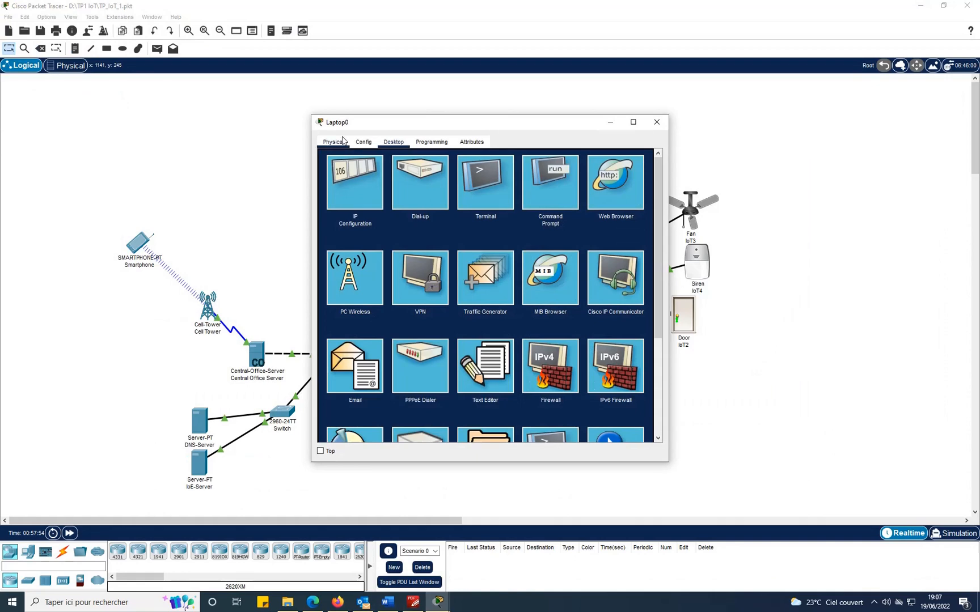
click(335, 143)
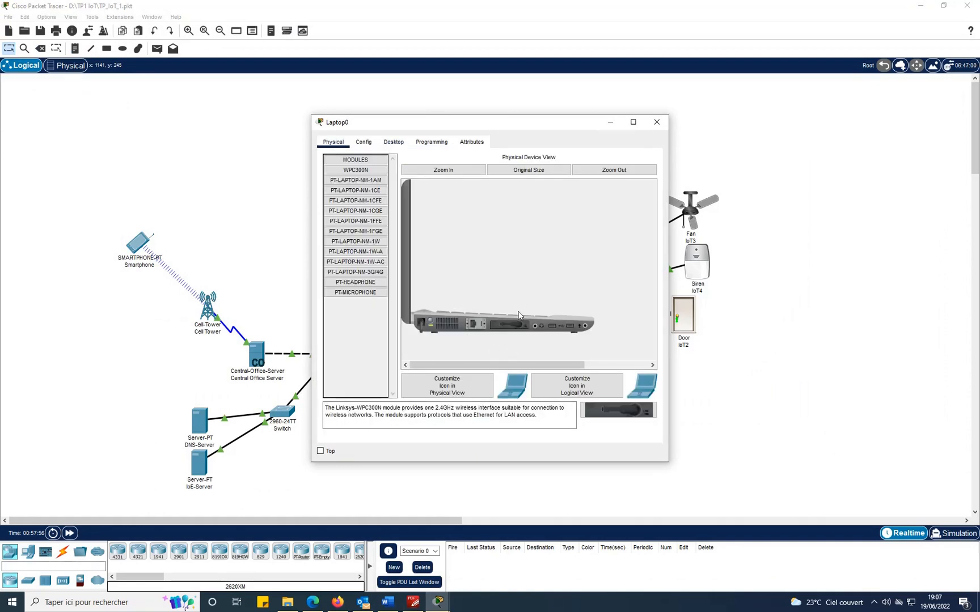
click(657, 122)
Scroll the guide on to the PC Wireless instructions.
click(418, 602)
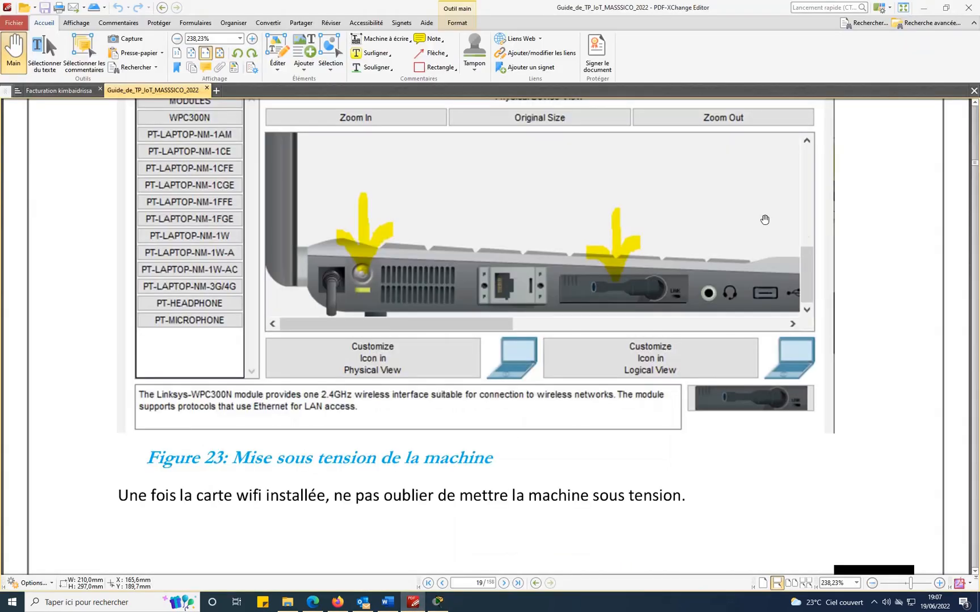
scroll(763, 215, down, 10)
scroll(764, 214, down, 4)
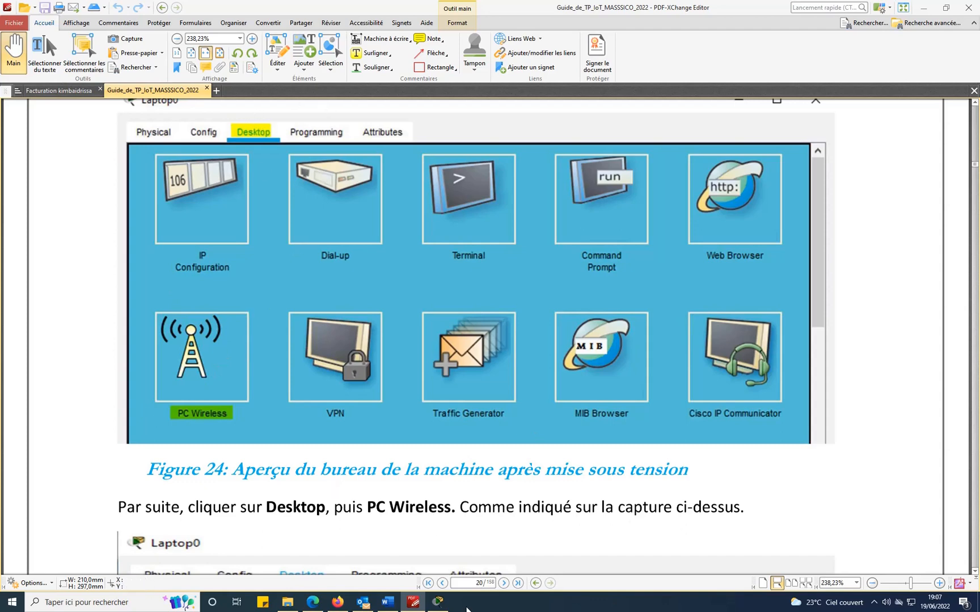
Bring up Laptop0's PC Wireless Connect page, then continue the guide on page 20.
key(alt+Tab)
click(570, 211)
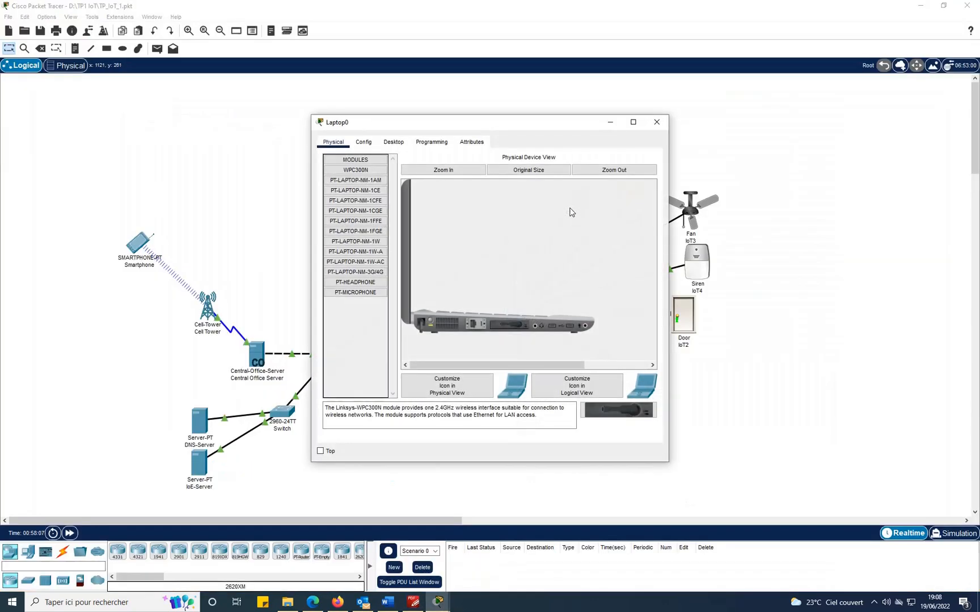
click(392, 143)
click(354, 288)
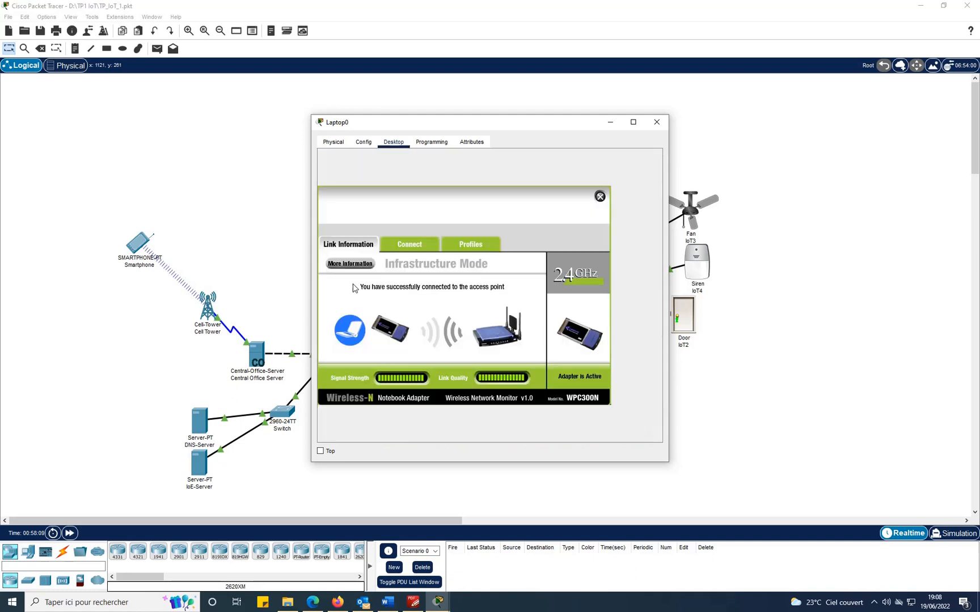
click(418, 245)
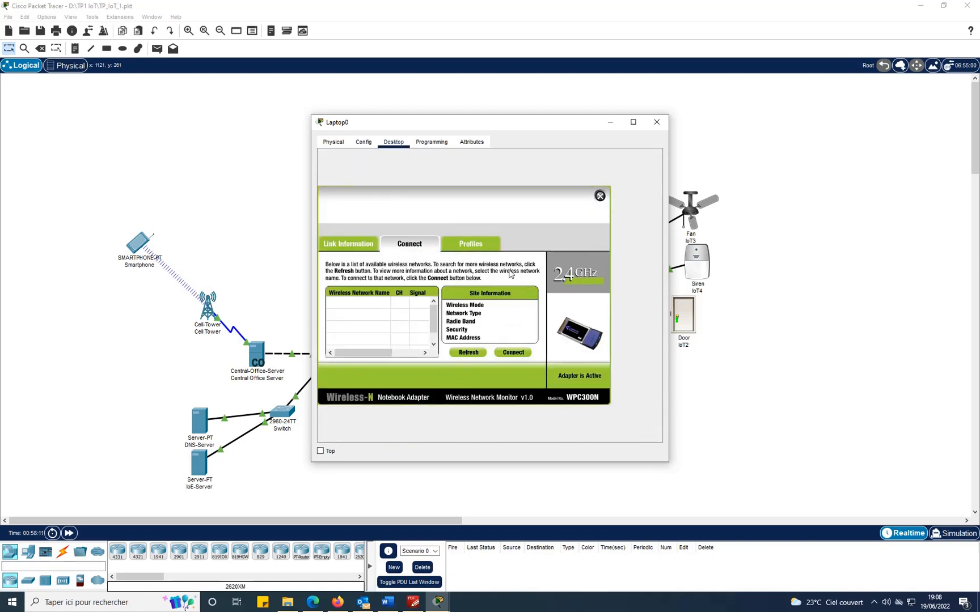
click(413, 603)
scroll(396, 393, down, 5)
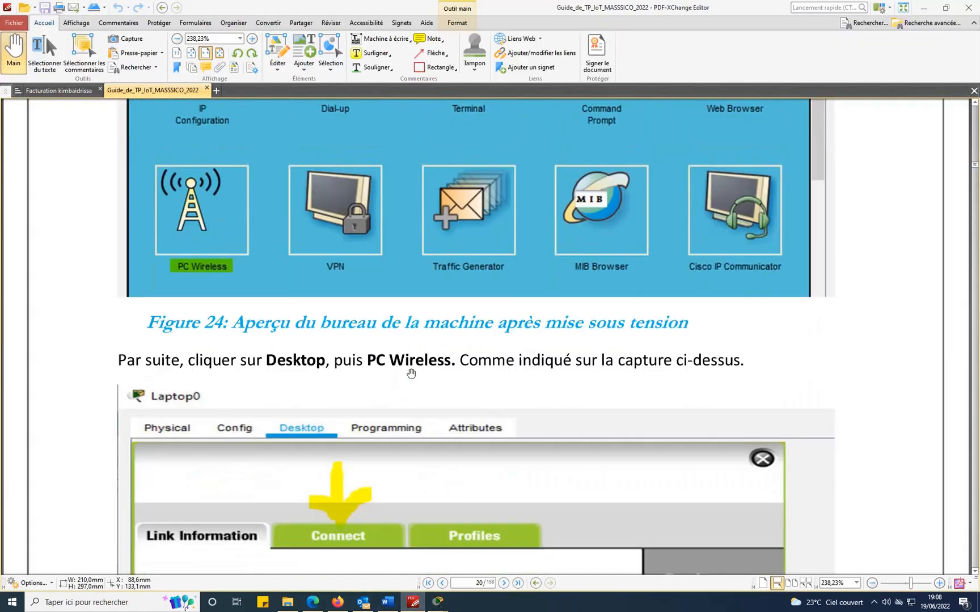
Scroll the guide through Figures 27–28 to page 22's Connect list showing SMARTIOE on channel 1.
scroll(389, 379, down, 12)
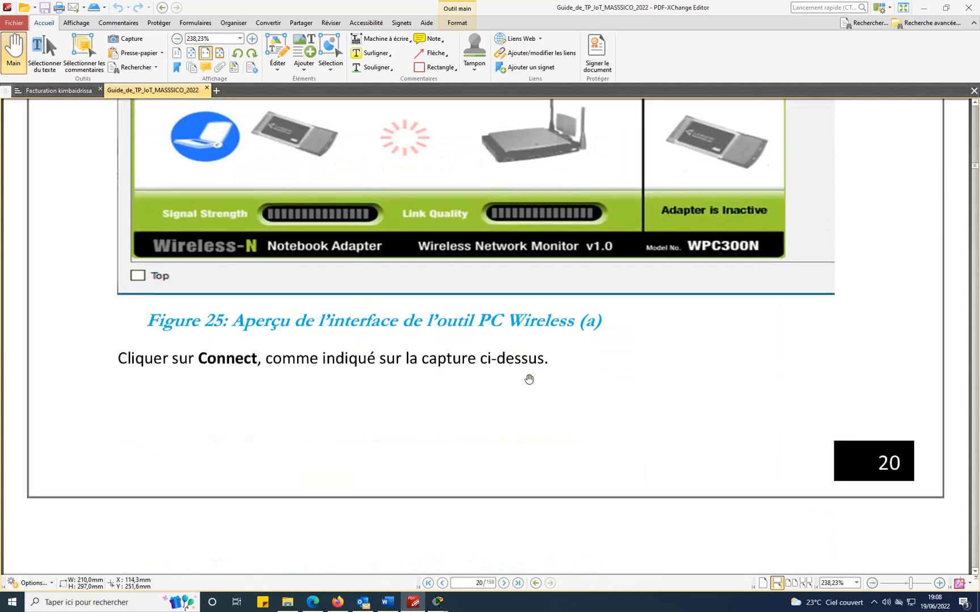
scroll(531, 376, down, 6)
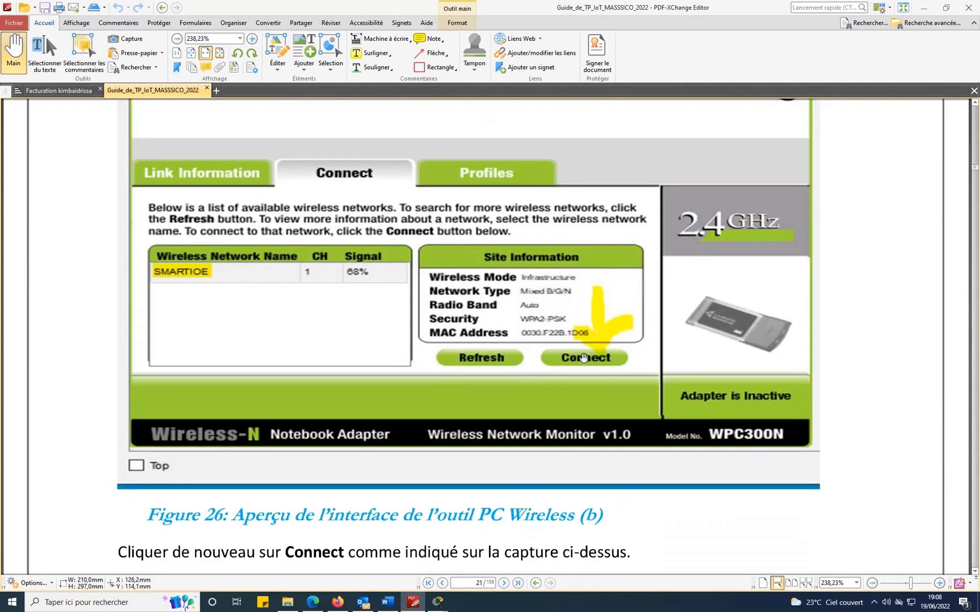
scroll(583, 358, down, 8)
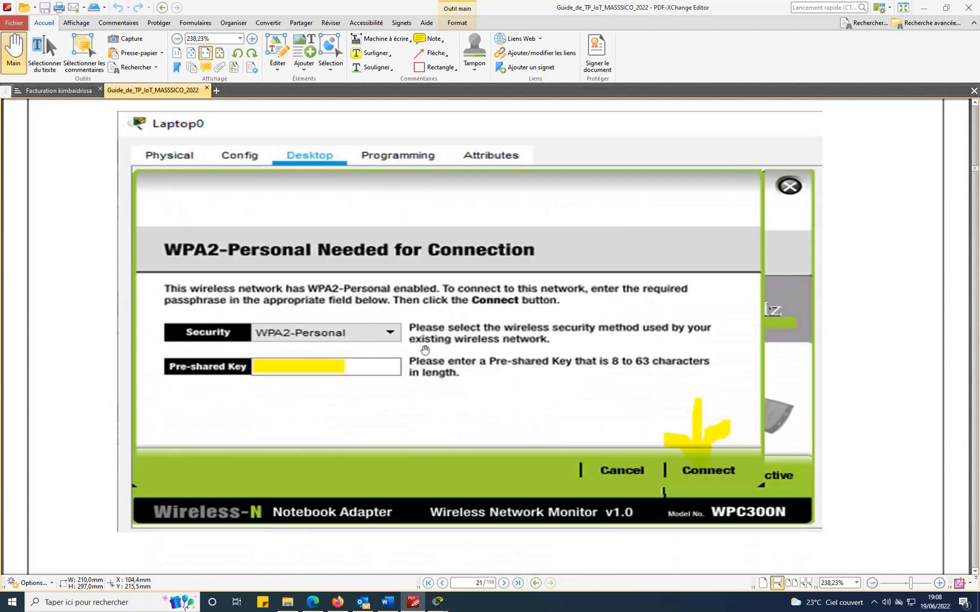
scroll(387, 333, up, 8)
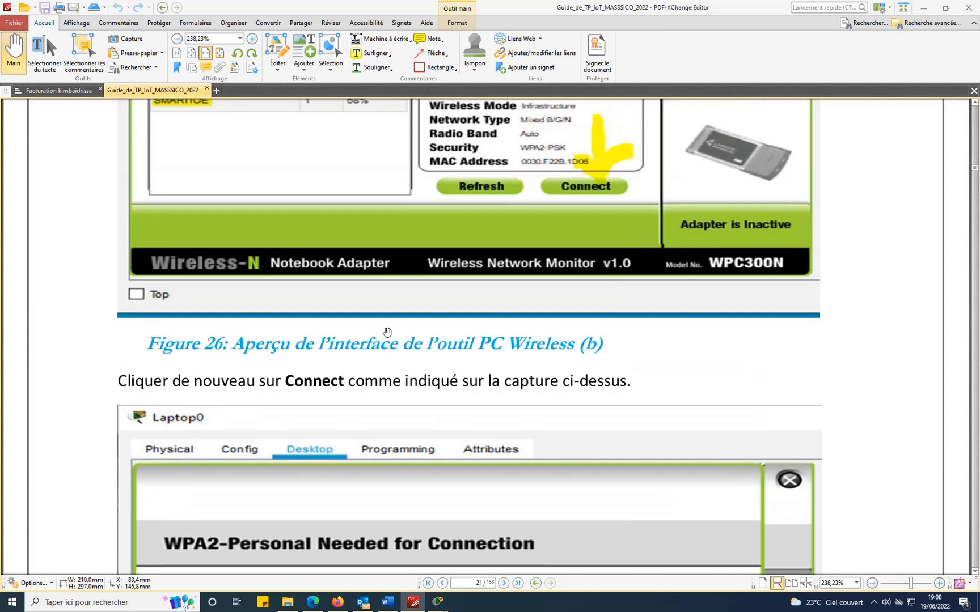
scroll(547, 335, down, 8)
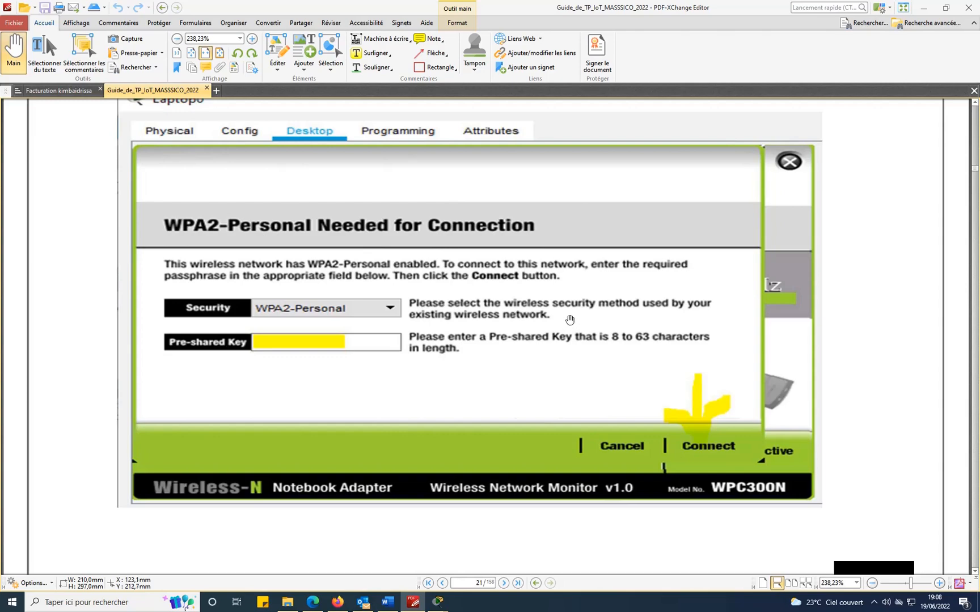
scroll(570, 321, down, 14)
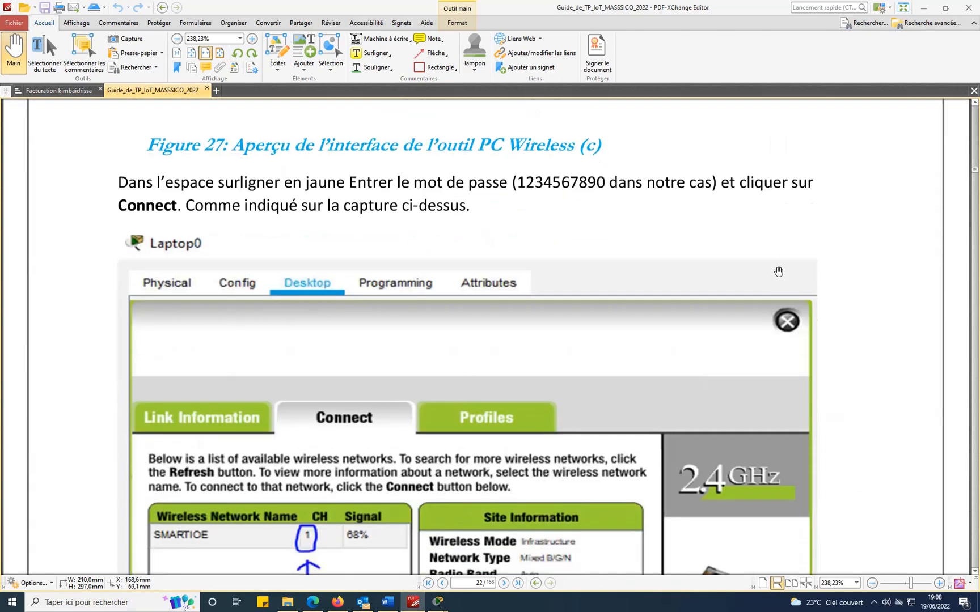
scroll(459, 485, down, 3)
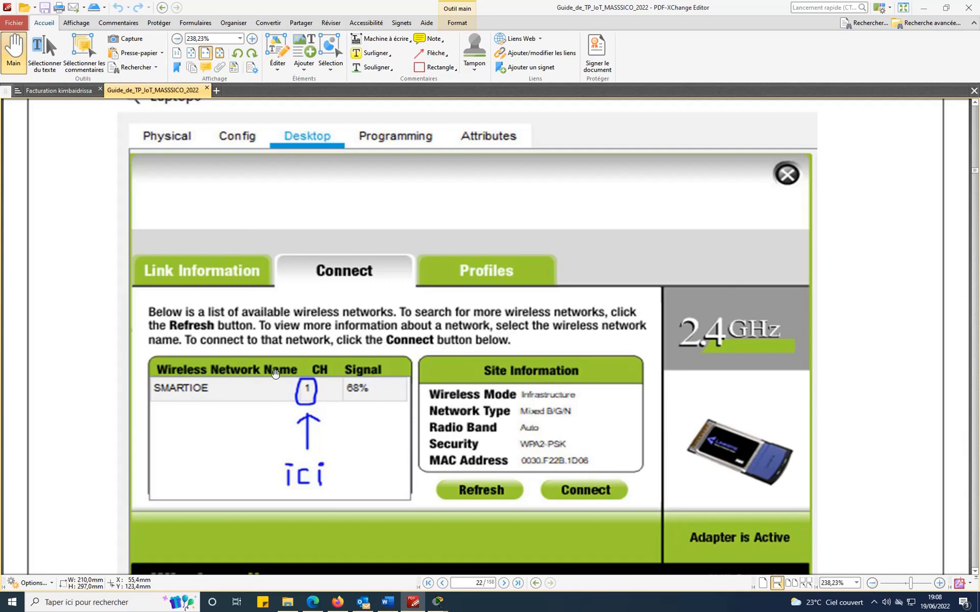
Compare Laptop0's list showing SMARTIOE on channel 1, close it, and scroll toward the Webcam section.
mouse_move(438, 601)
click(505, 556)
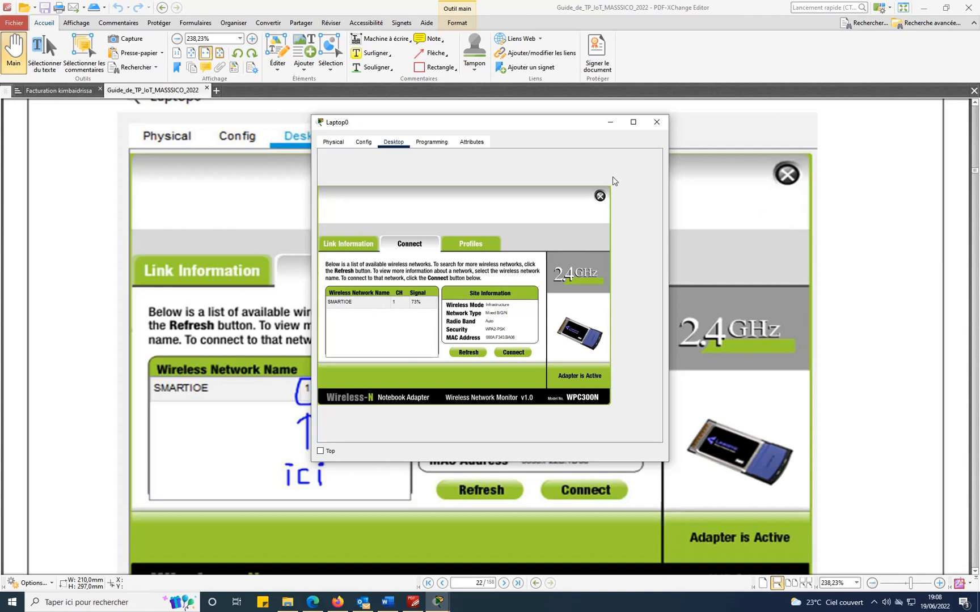
click(657, 121)
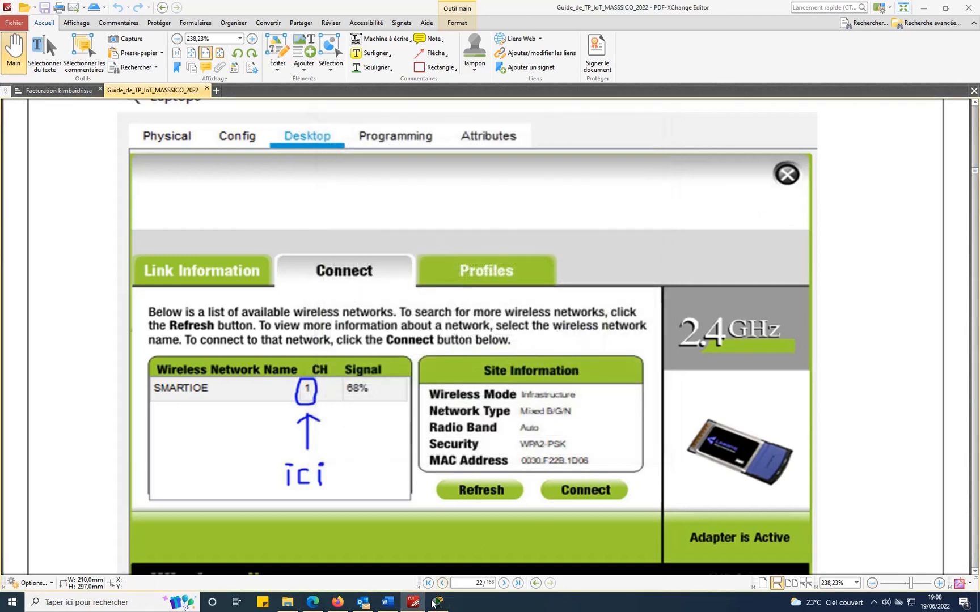
scroll(641, 407, down, 8)
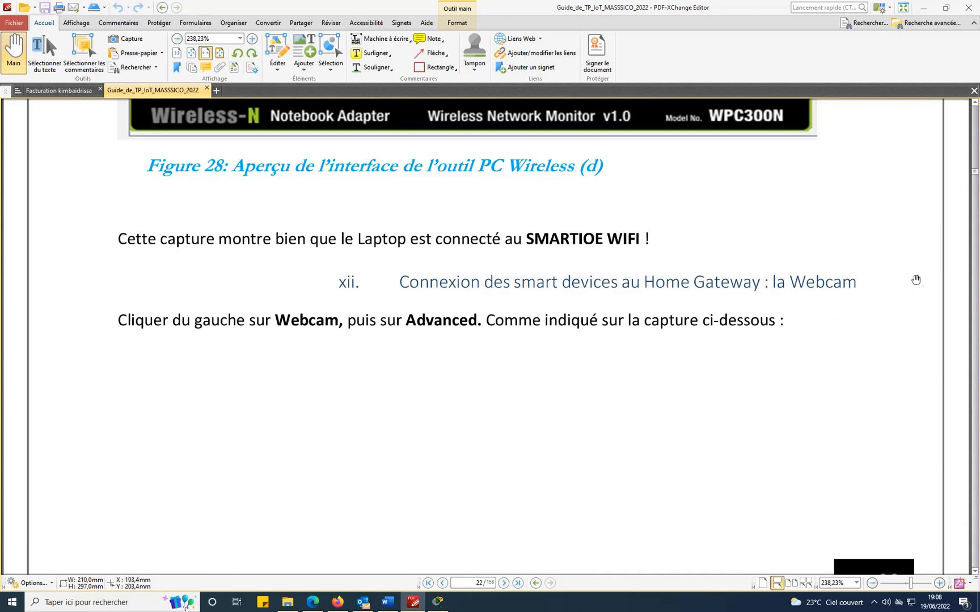
Read through pages 23–24 to Figure 32's Webcam adapter PT-IOT-NM-1W, then switch to Packet Tracer.
scroll(372, 295, down, 1)
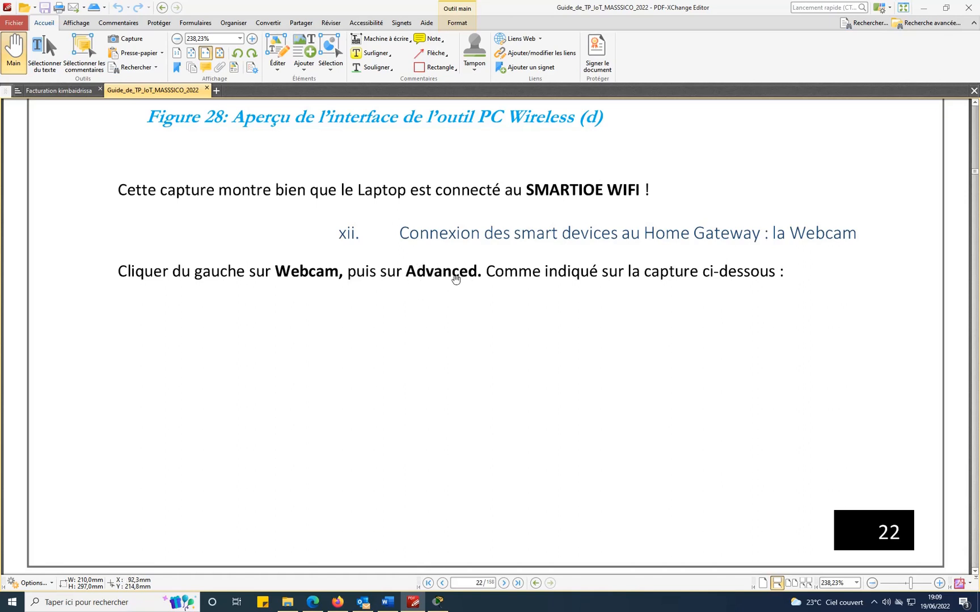
scroll(567, 341, down, 8)
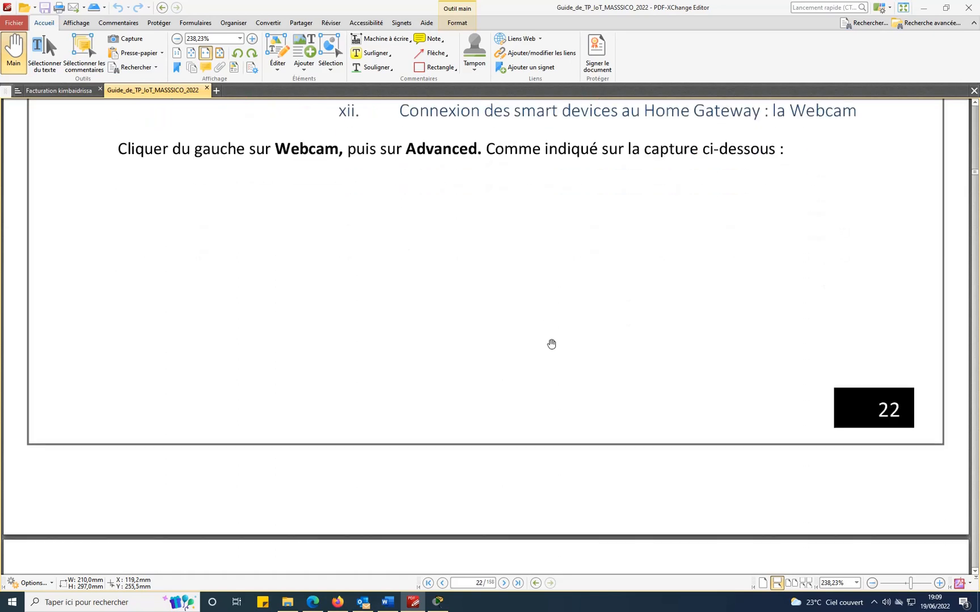
scroll(552, 342, down, 4)
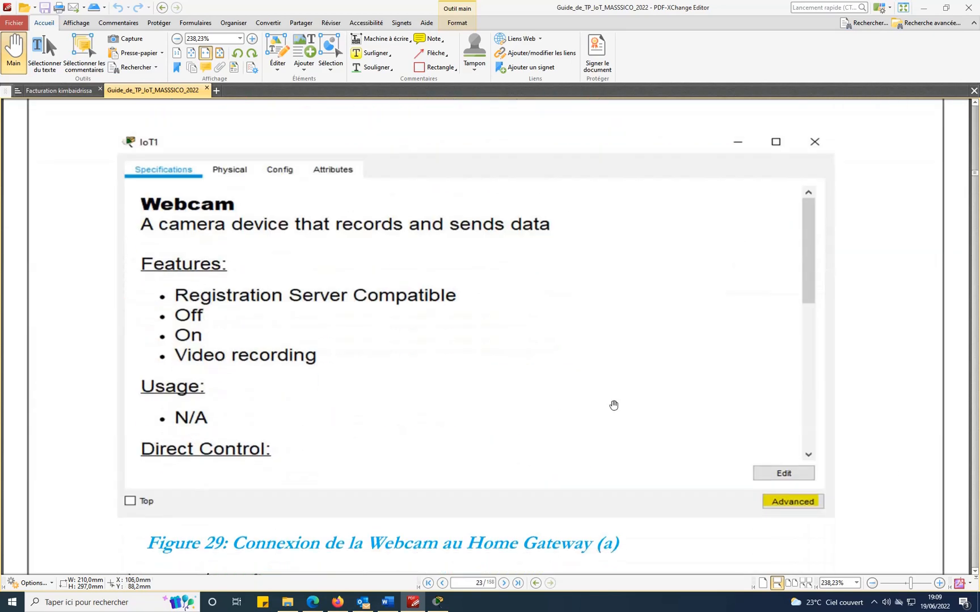
scroll(855, 477, down, 3)
scroll(855, 477, down, 6)
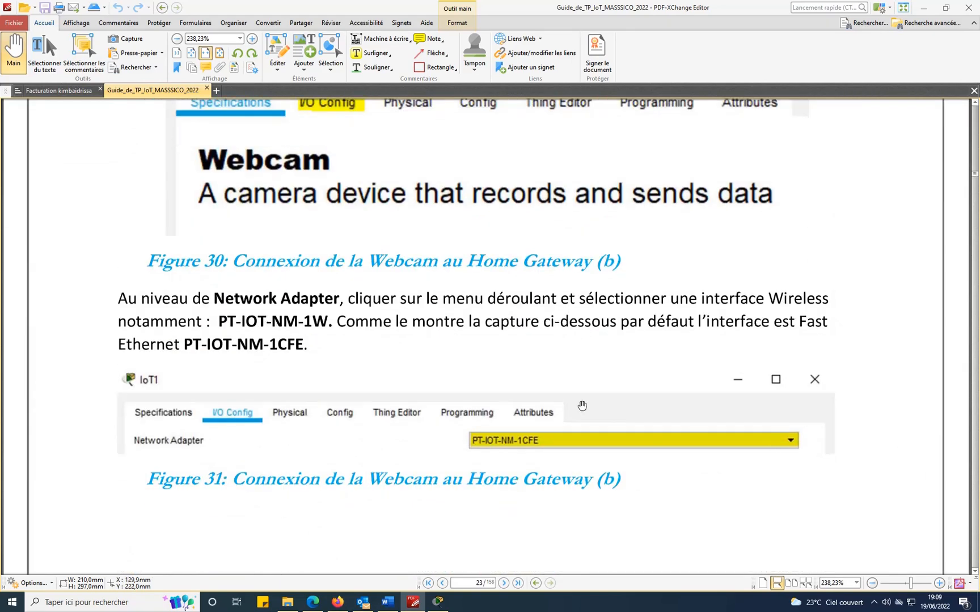
scroll(562, 430, down, 1)
scroll(562, 431, down, 2)
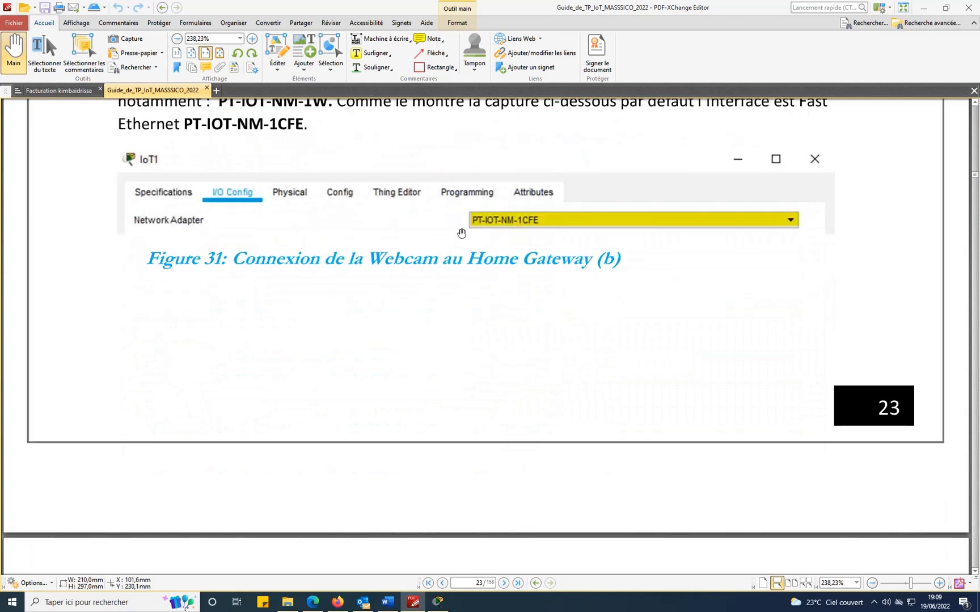
scroll(800, 373, down, 5)
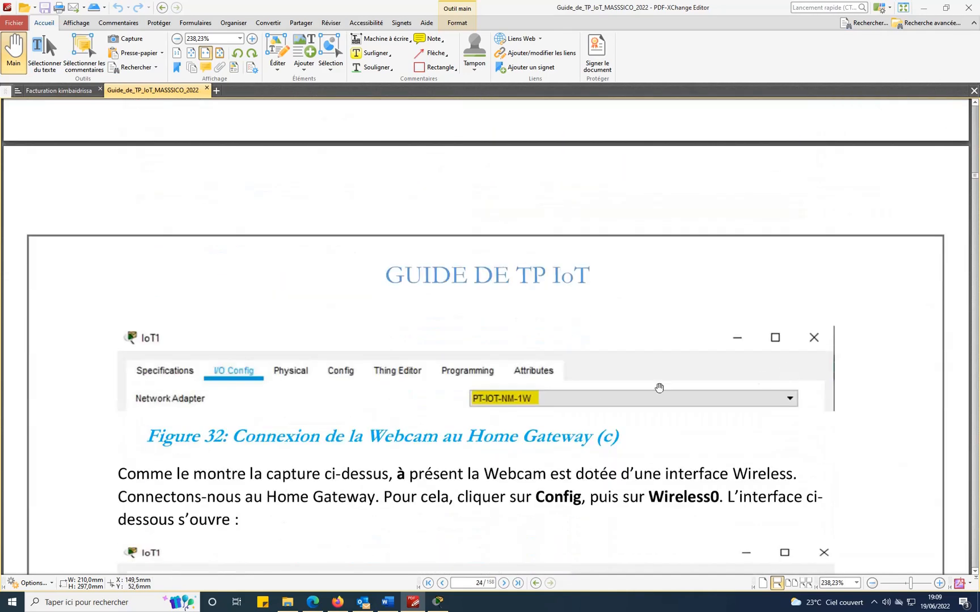
click(438, 601)
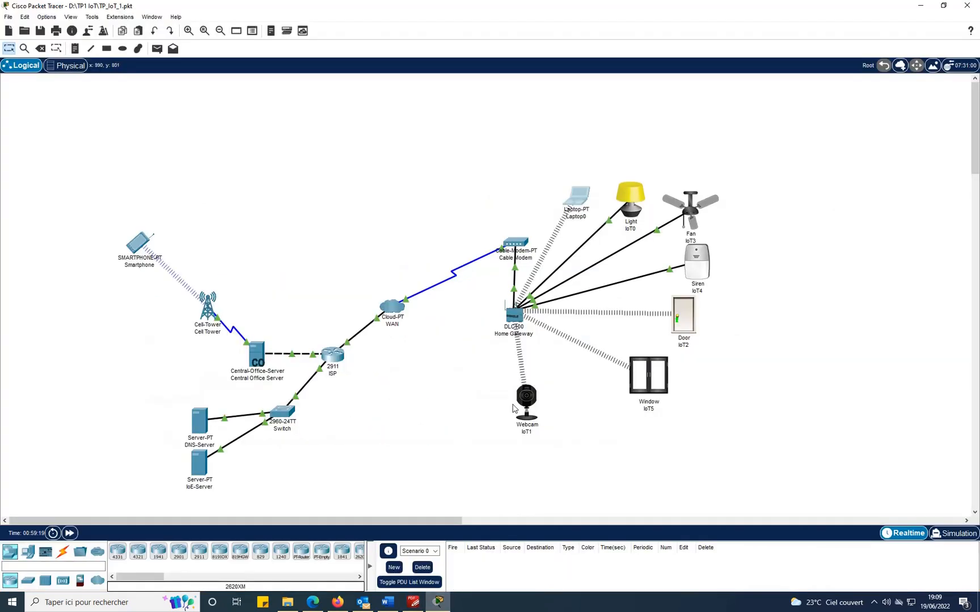
Confirm Webcam IoT1's I/O Config uses the PT-IOT-NM-1W wireless adapter, then return to the guide.
click(526, 408)
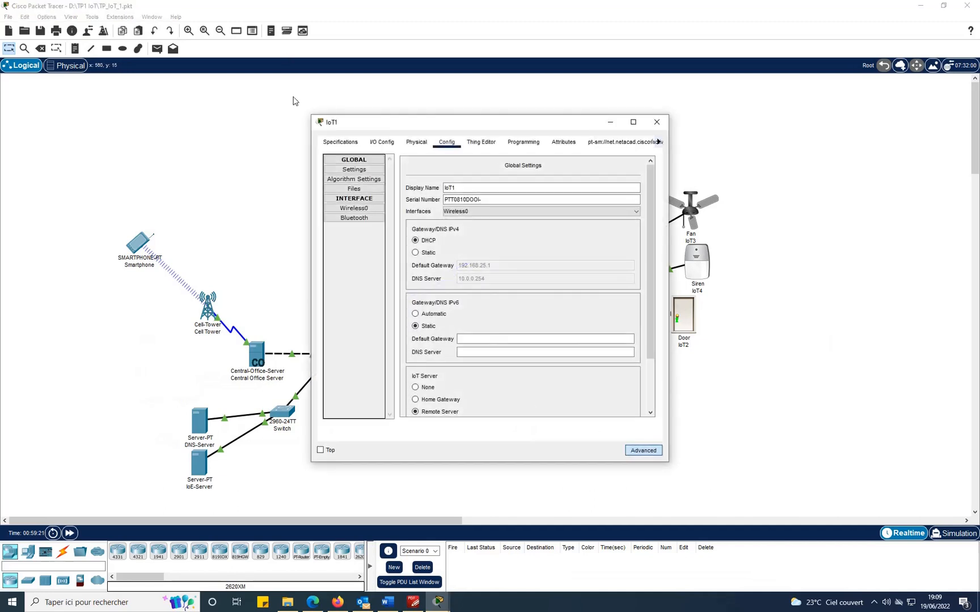
click(342, 147)
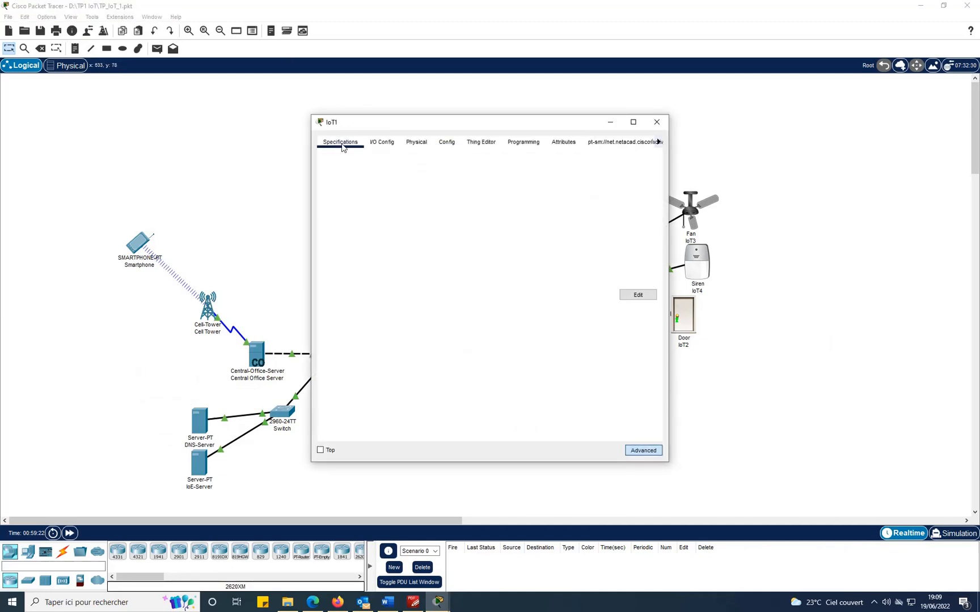
click(644, 450)
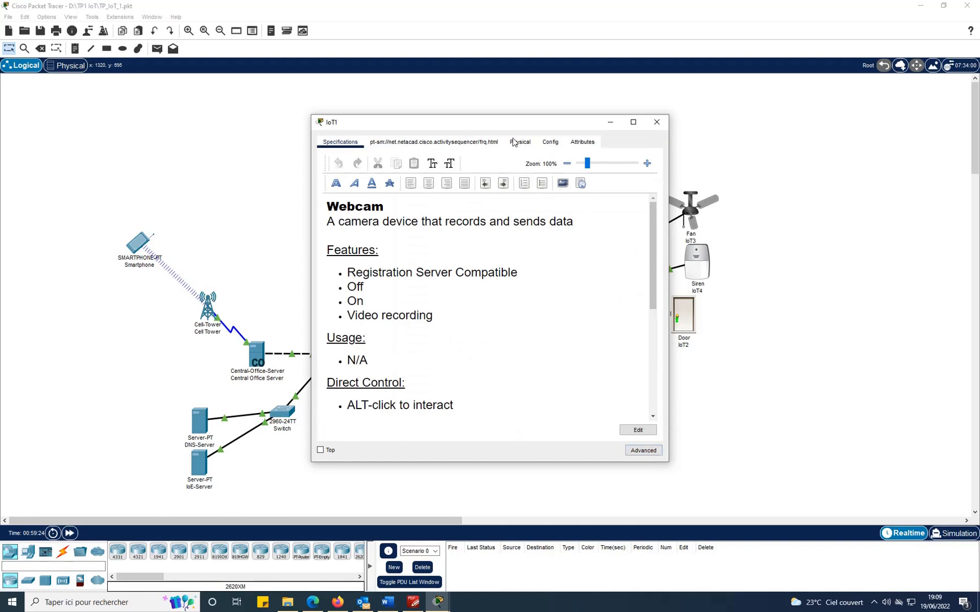
click(638, 451)
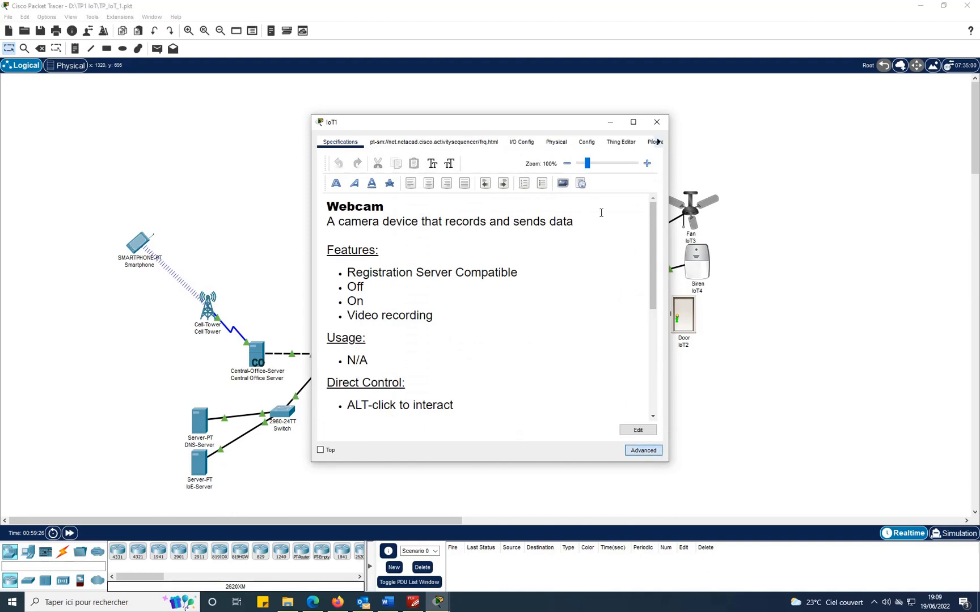
click(520, 142)
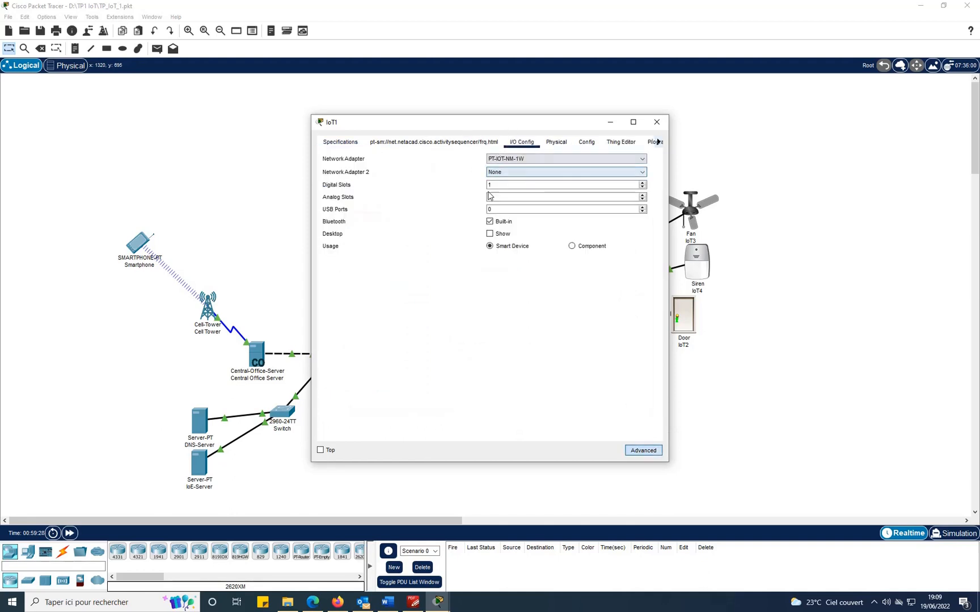
click(412, 606)
scroll(604, 242, down, 6)
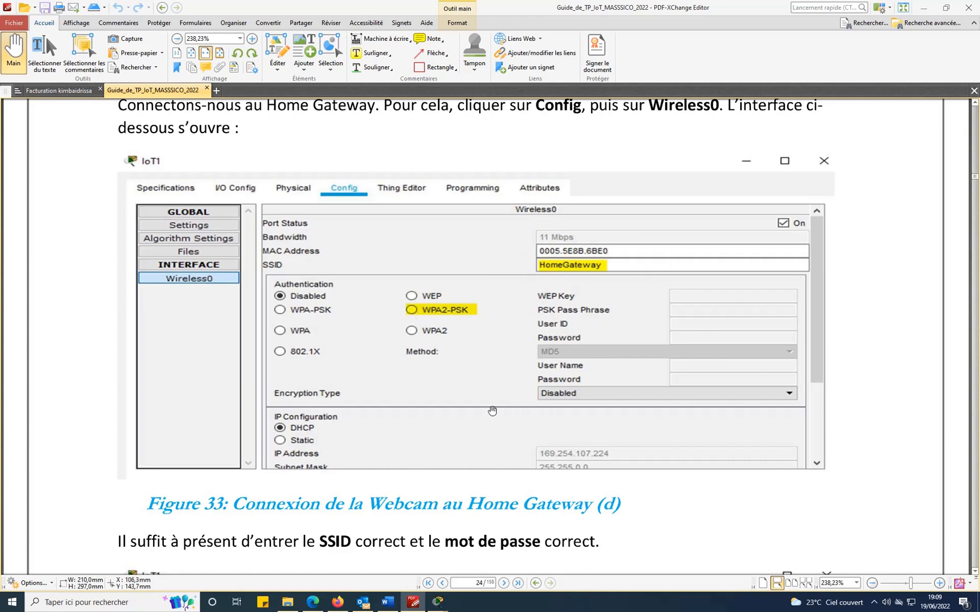
Scroll the guide to page 24's Figure 34 with the SMARTIOE, WPA2-PSK and AES settings.
scroll(841, 321, down, 10)
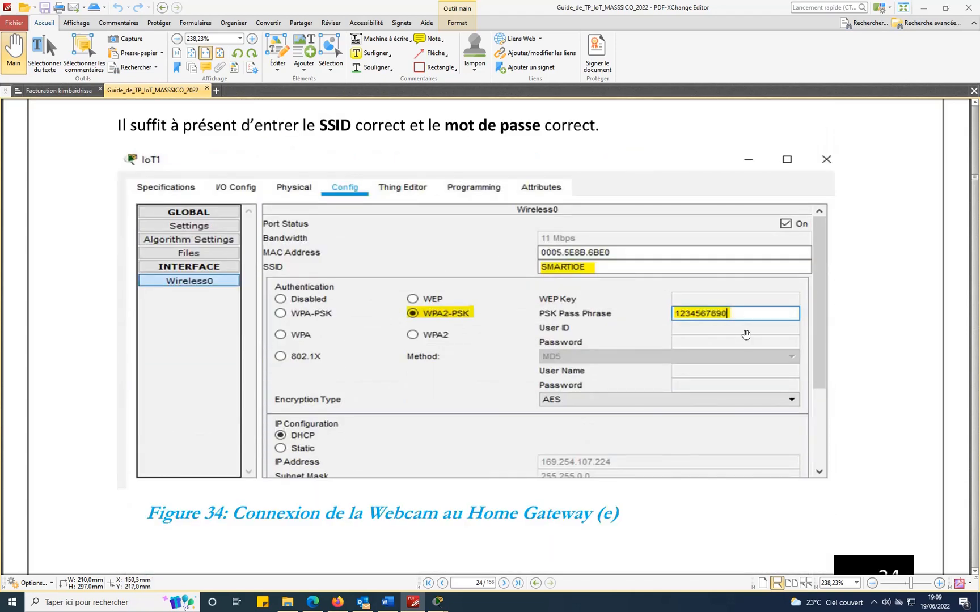
scroll(740, 322, down, 3)
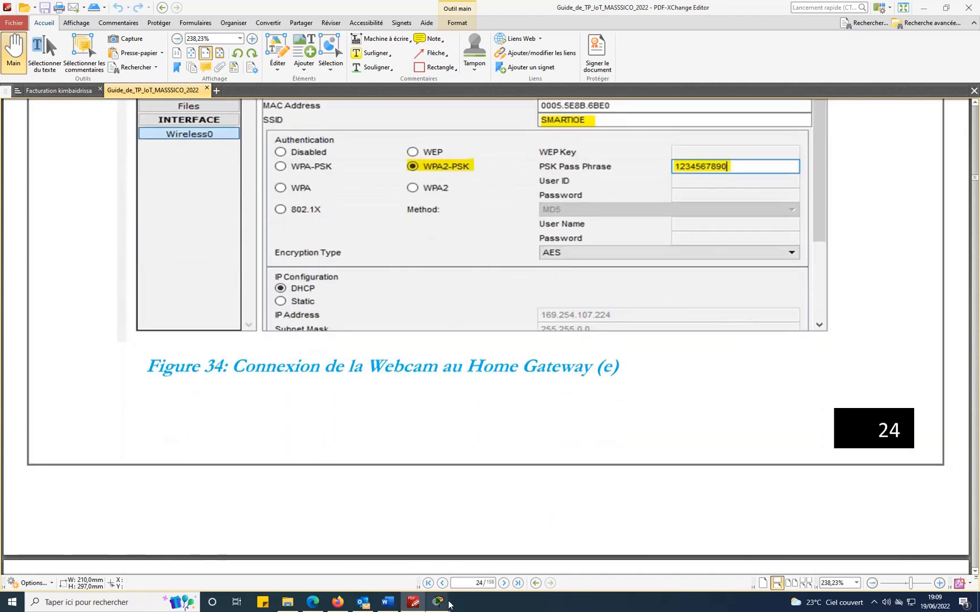
Verify Webcam IoT1's Wireless0 shows SMARTIOE, WPA2-PSK, AES and DHCP address 192.168.25.102.
mouse_move(437, 602)
click(475, 572)
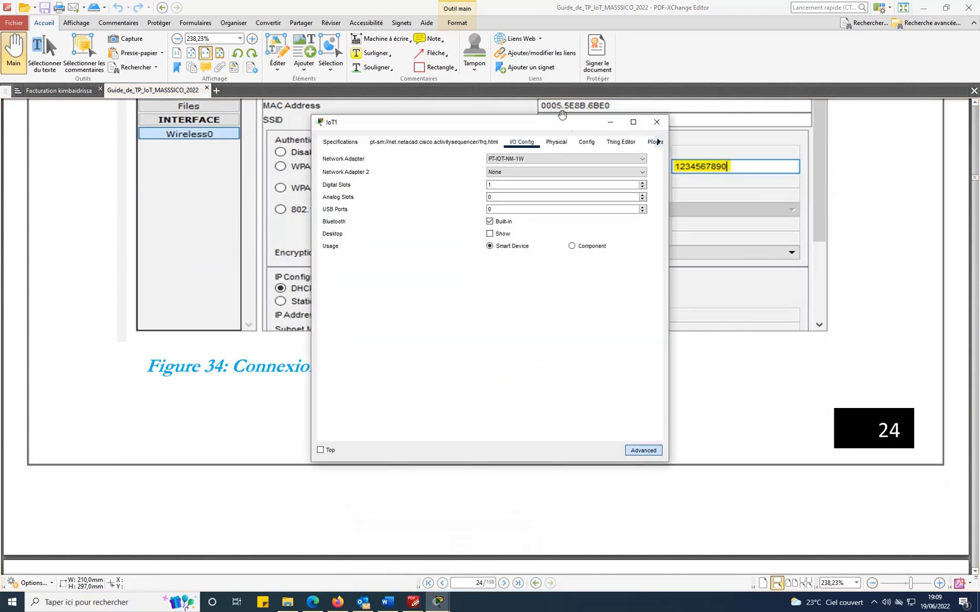
click(584, 143)
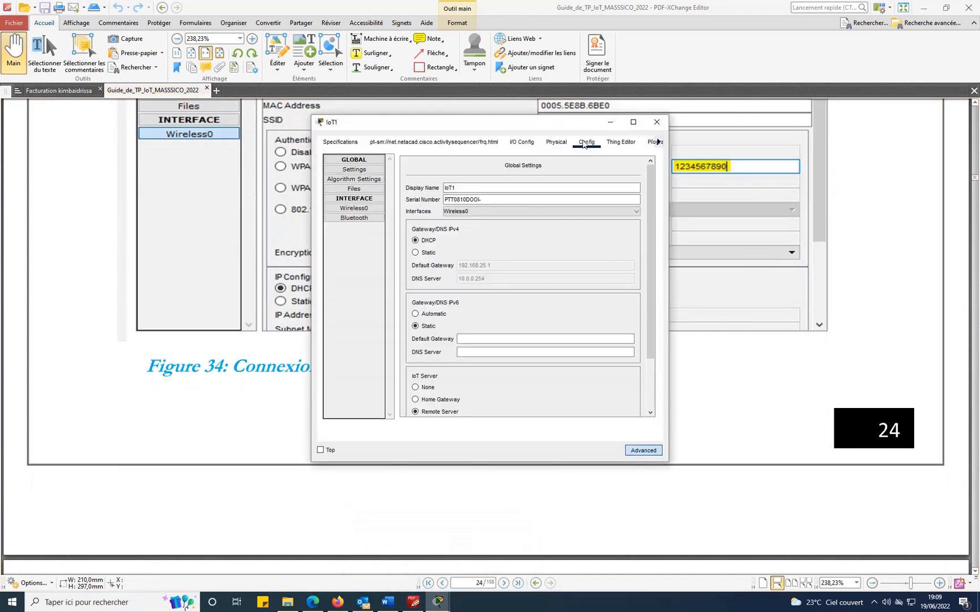
click(347, 210)
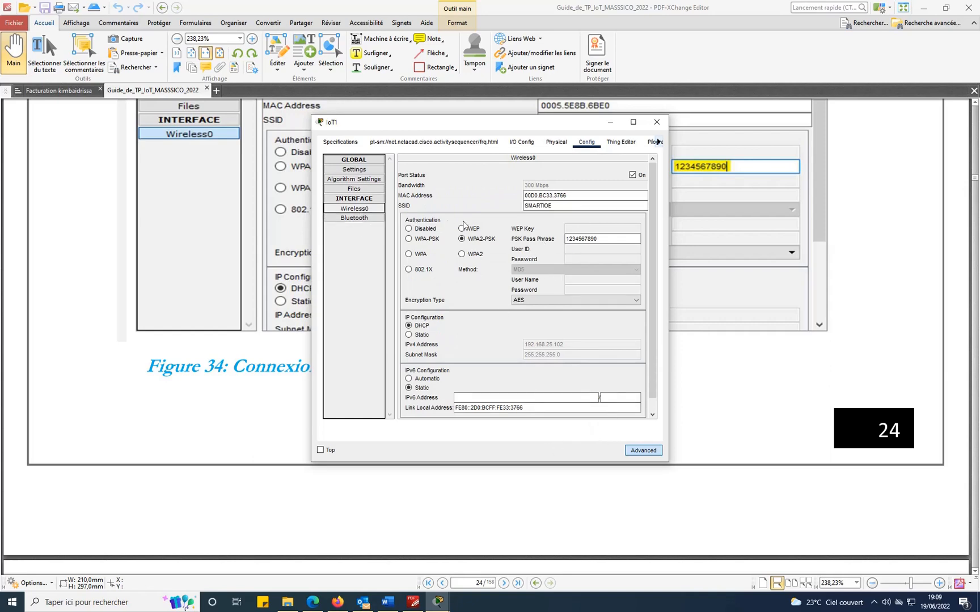
click(660, 123)
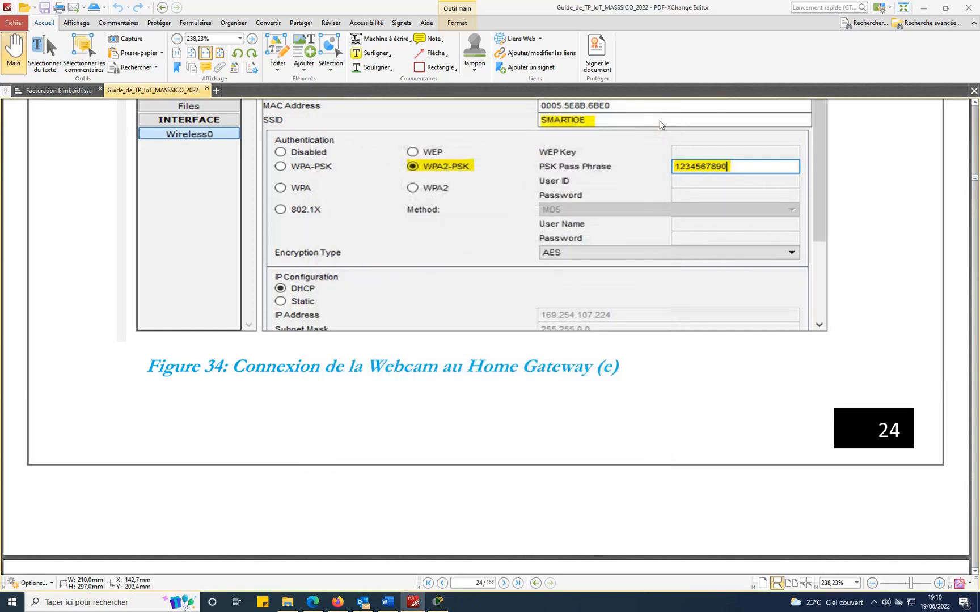
Check Window IoT5's Wireless0 joined SMARTIOE via WPA2-PSK/AES with 192.168.25.101.
scroll(738, 293, down, 8)
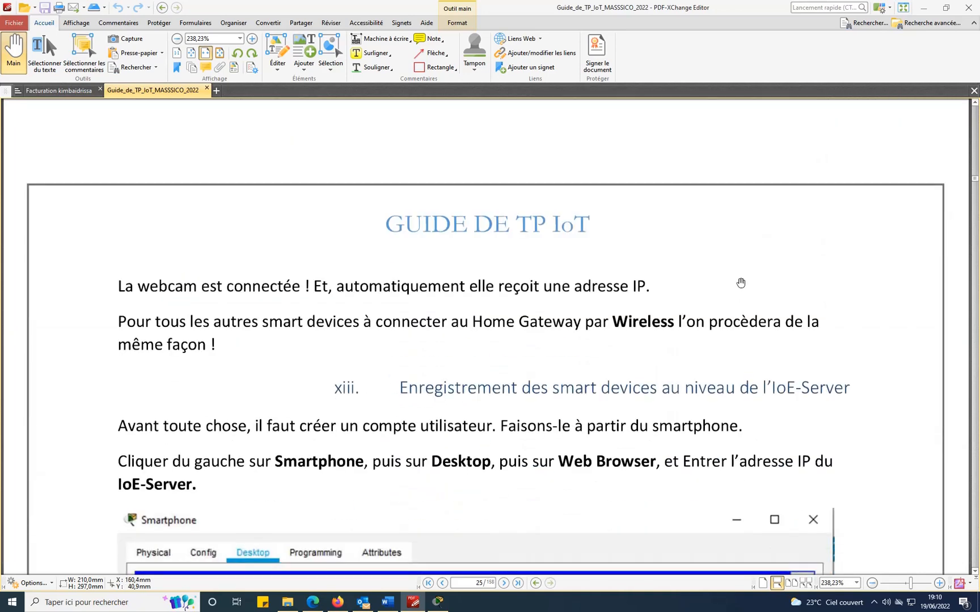
click(438, 600)
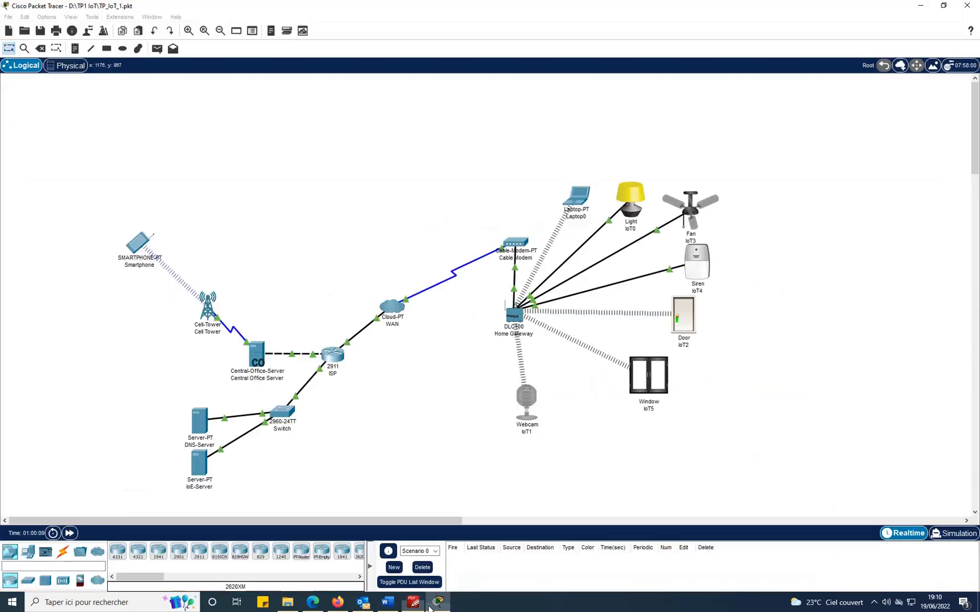
click(653, 387)
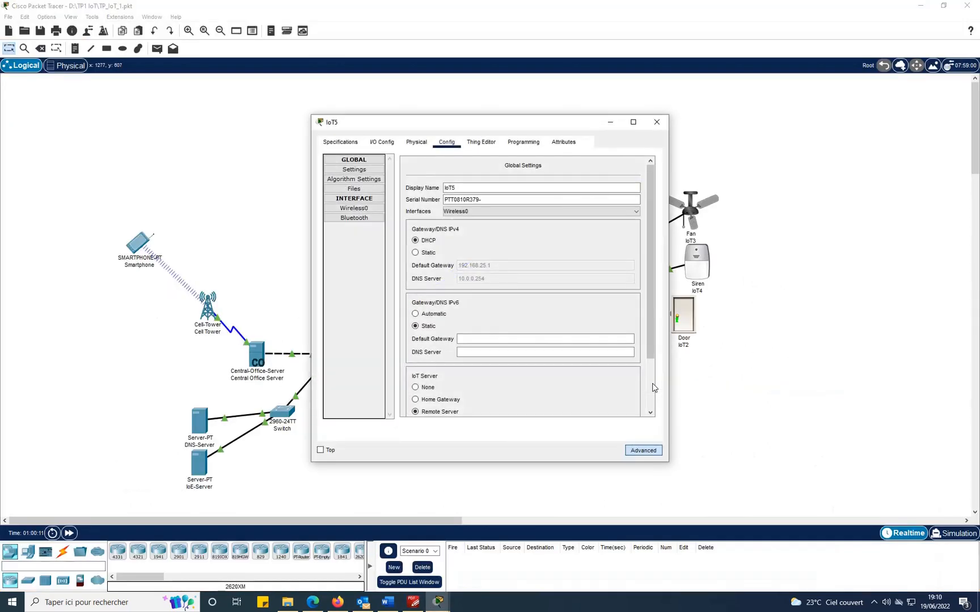
click(346, 209)
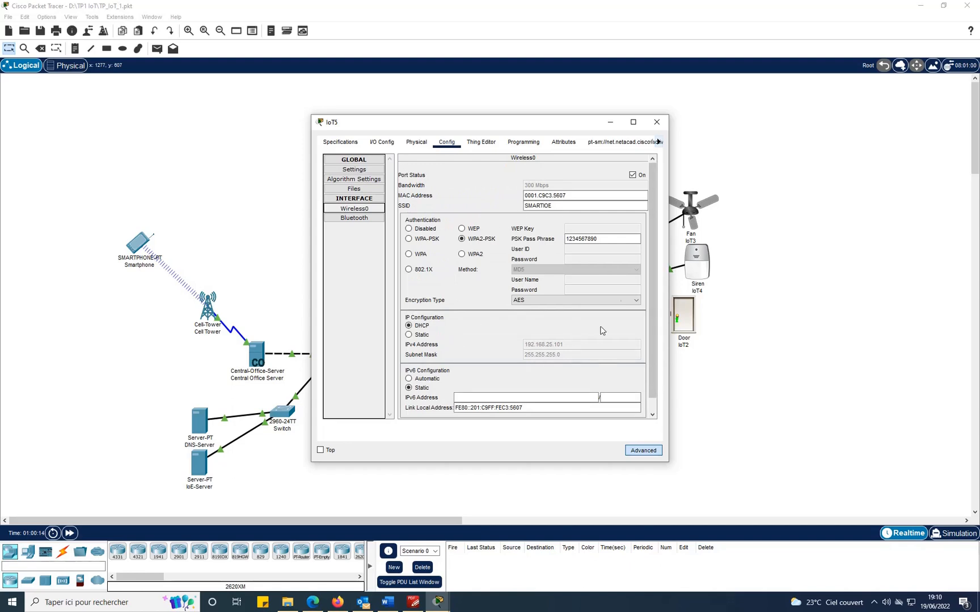
click(657, 122)
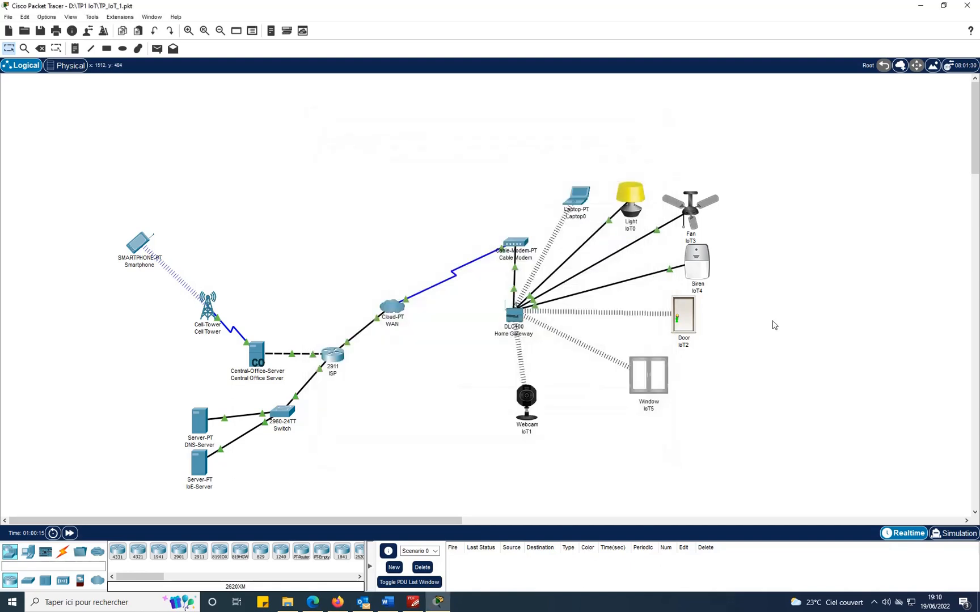
Check Door IoT2's Wireless0 joined SMARTIOE via WPA2-PSK/AES with 192.168.25.103, then return to the guide.
click(693, 324)
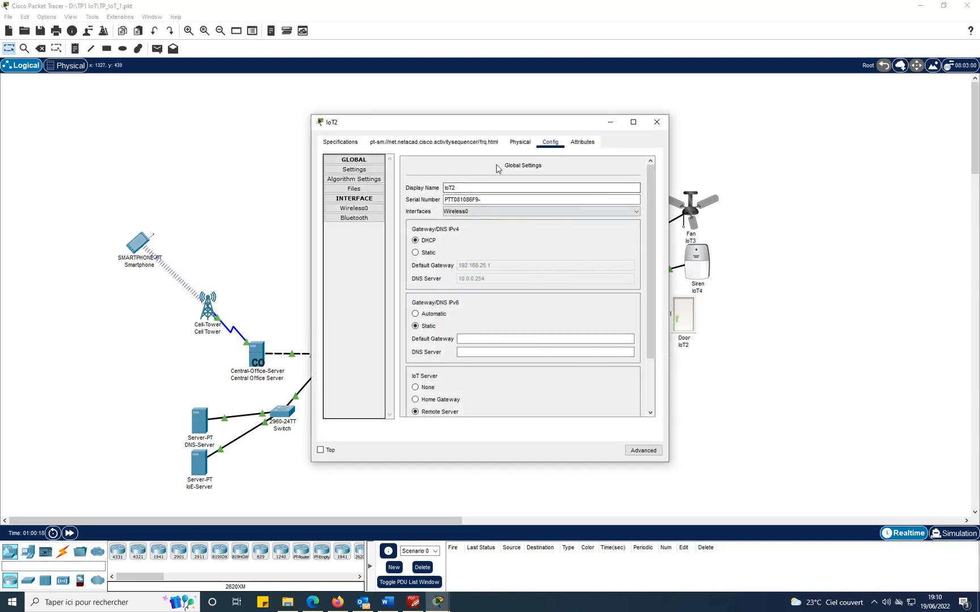
click(366, 209)
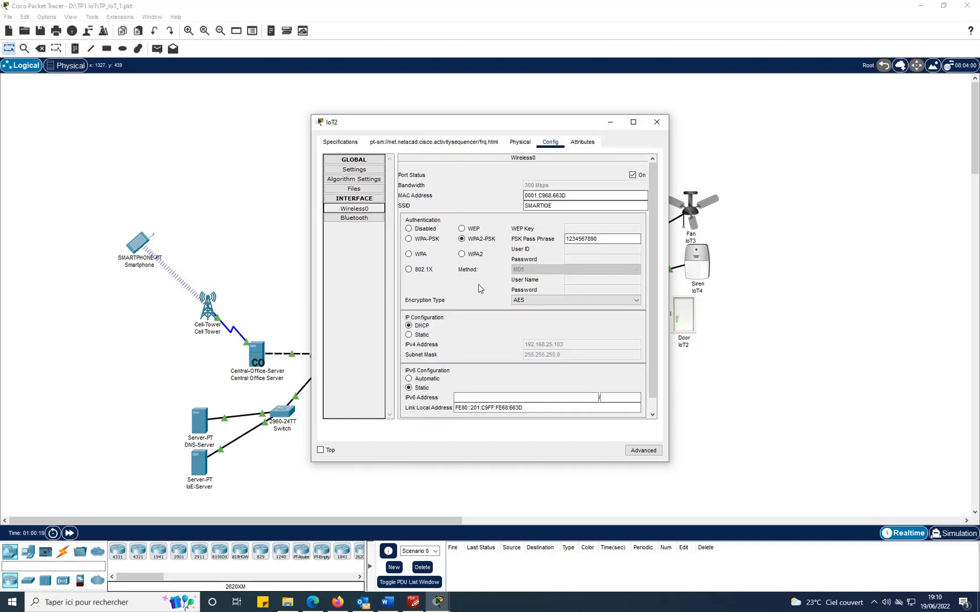
click(657, 123)
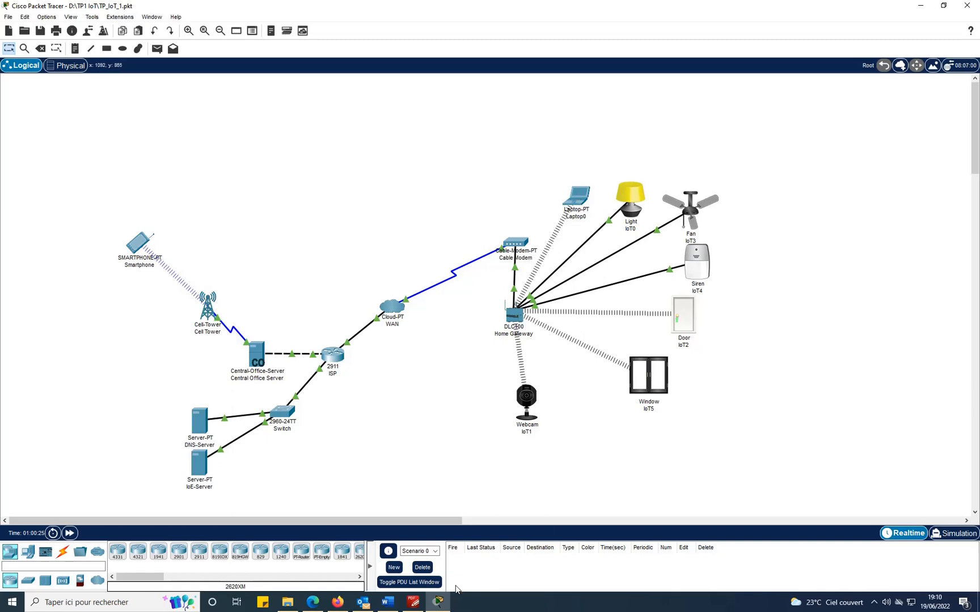
click(413, 602)
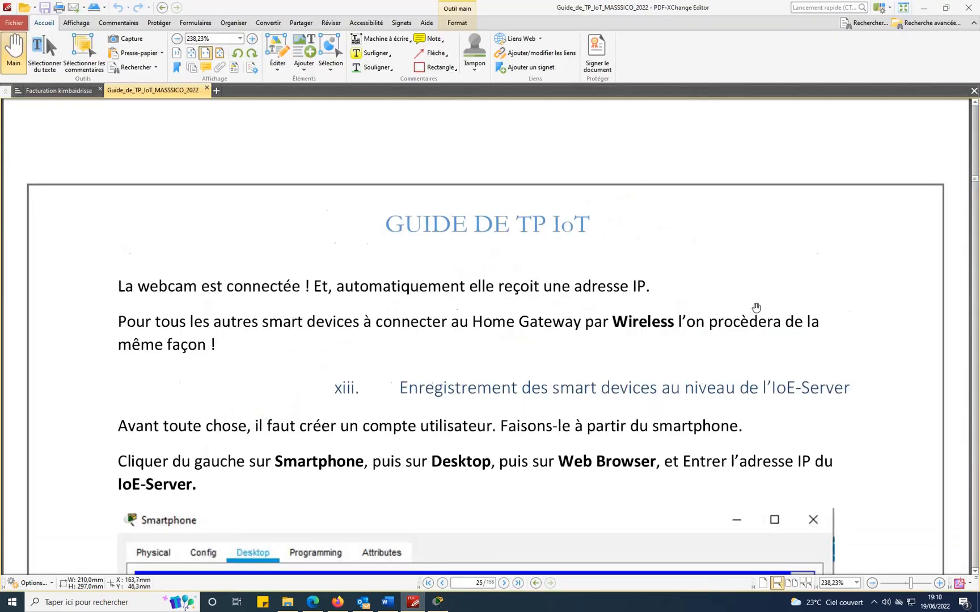
scroll(756, 307, down, 3)
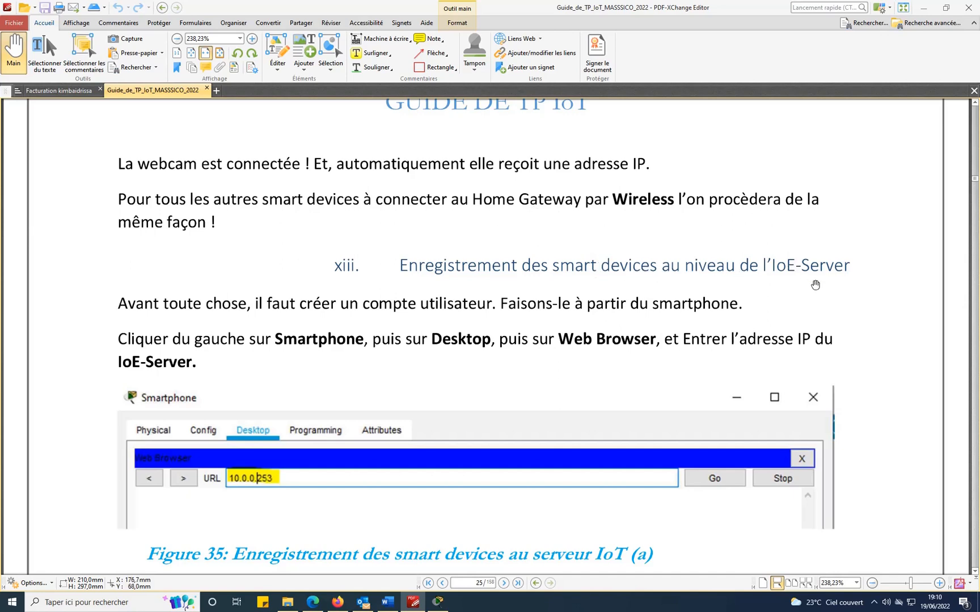
scroll(815, 285, down, 3)
scroll(815, 284, down, 3)
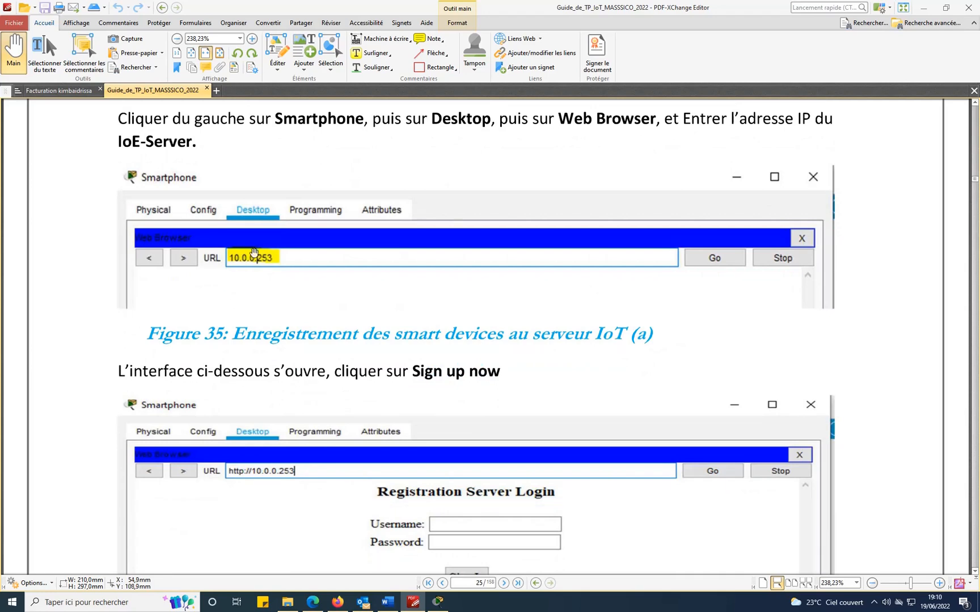
scroll(622, 281, down, 8)
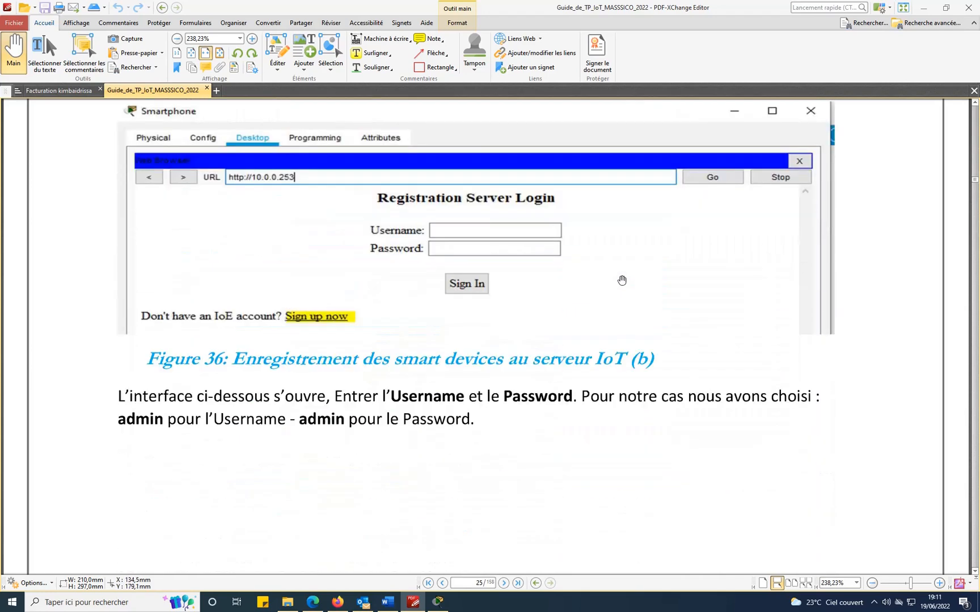
scroll(569, 288, down, 20)
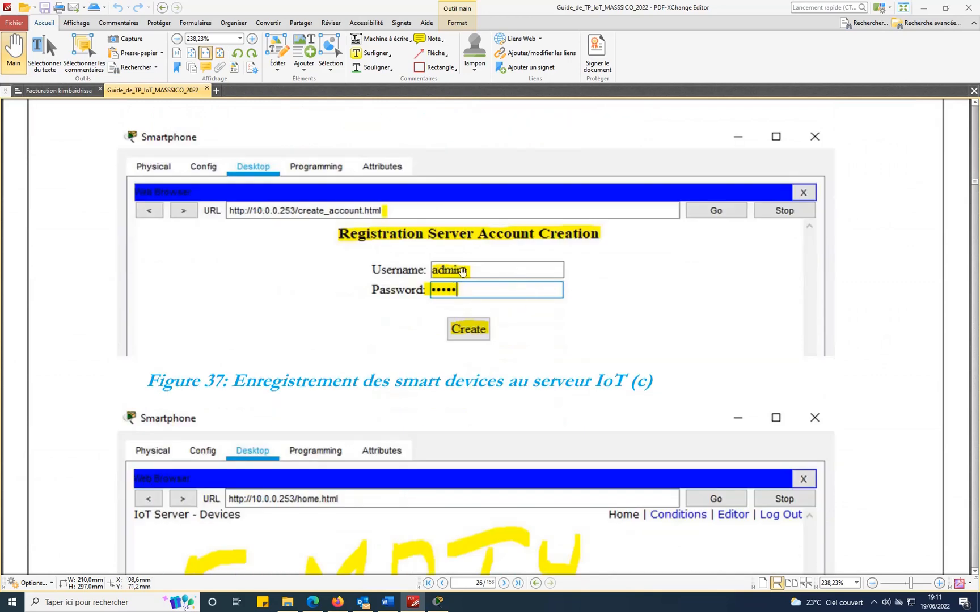
scroll(670, 287, down, 4)
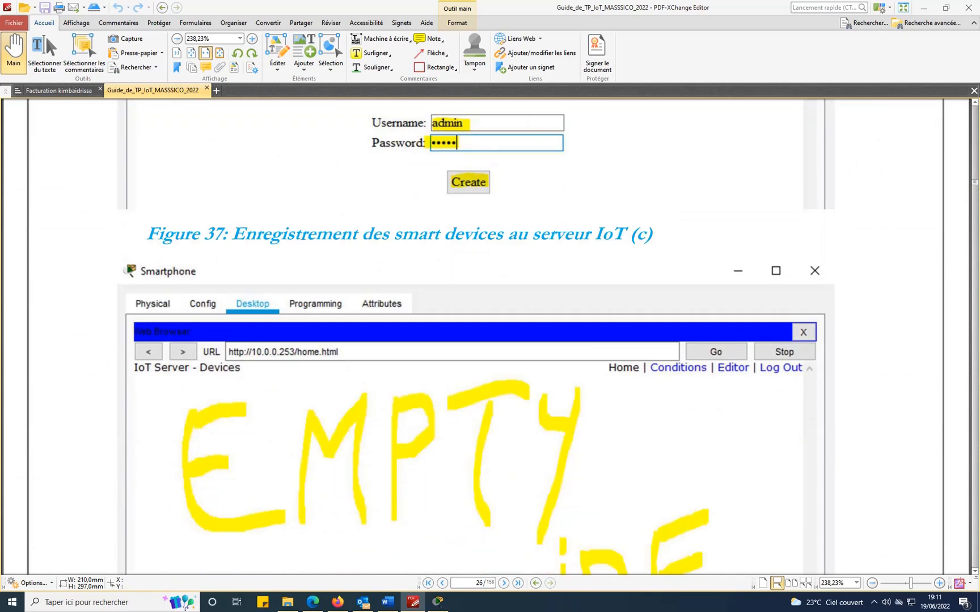
click(447, 605)
click(137, 244)
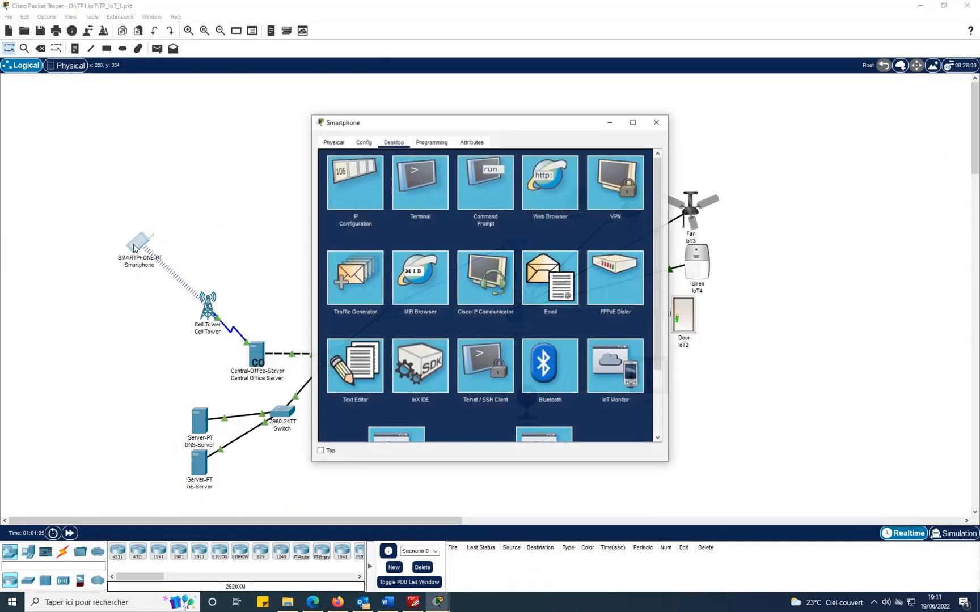
Sign the smartphone's web browser into the IoE server at 10.0.0.253 with the account username and password.
click(536, 183)
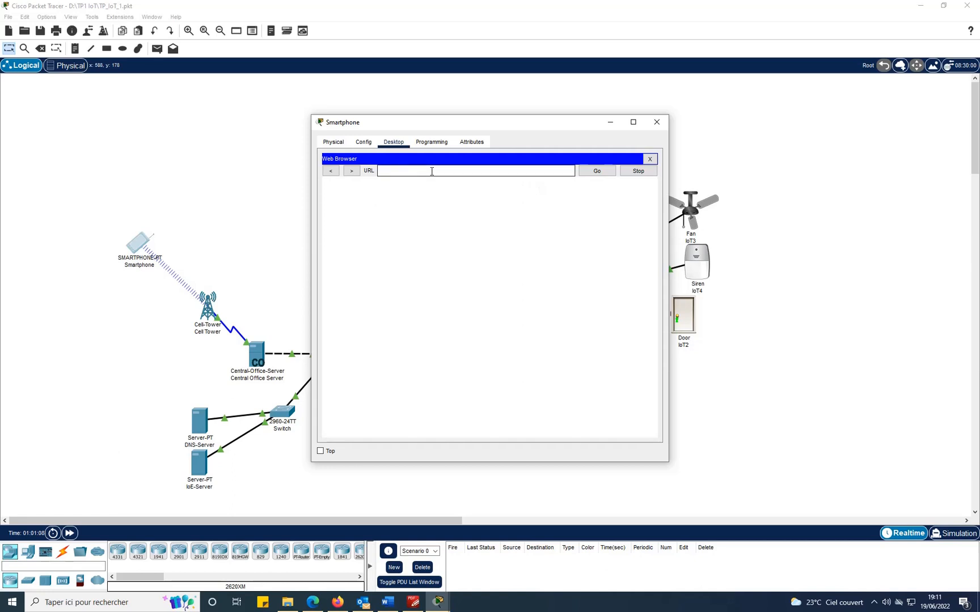
text(10.0.0.253)
key(Return)
click(514, 207)
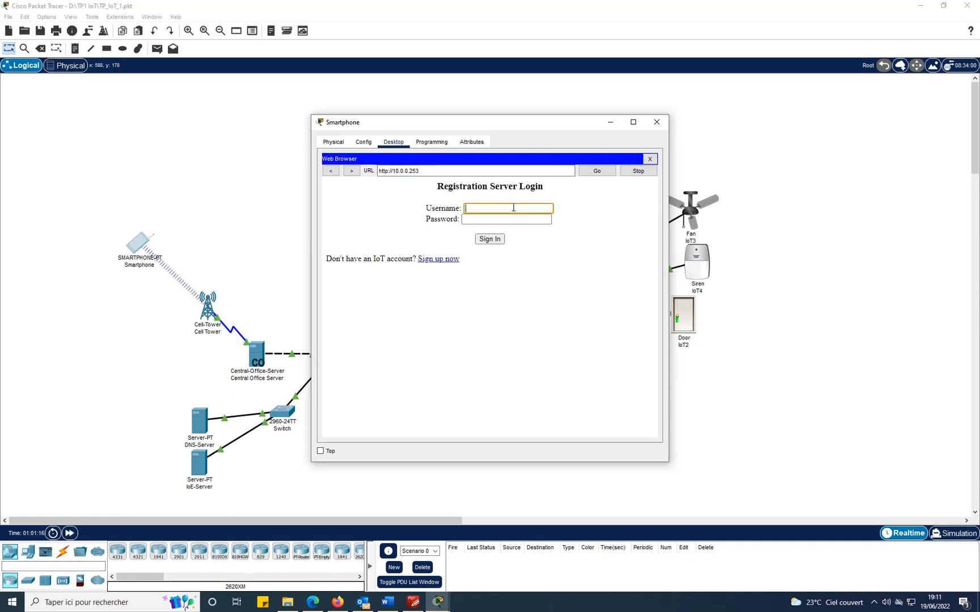
text(admin)
key(Tab)
text(adm)
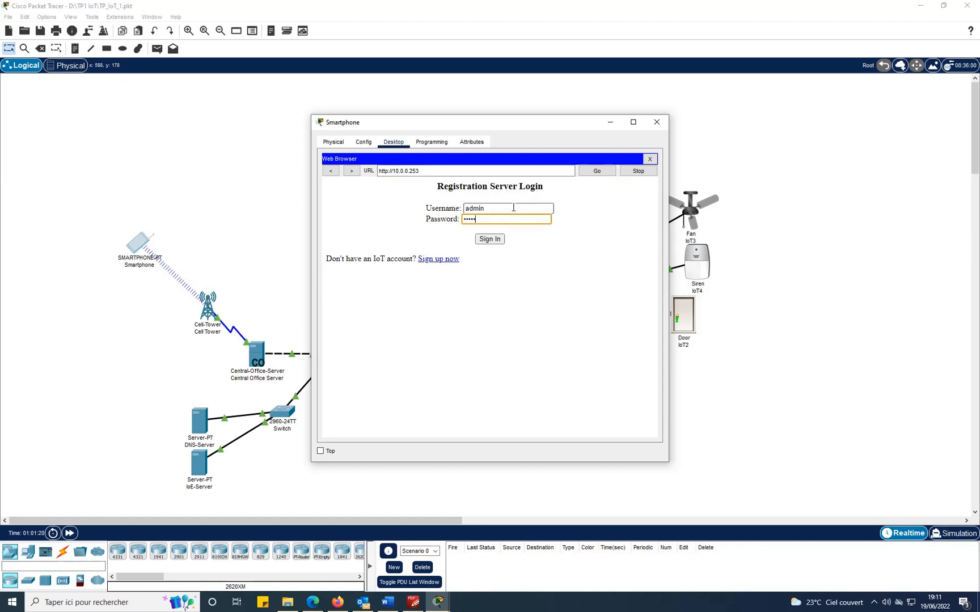
text(in)
key(Return)
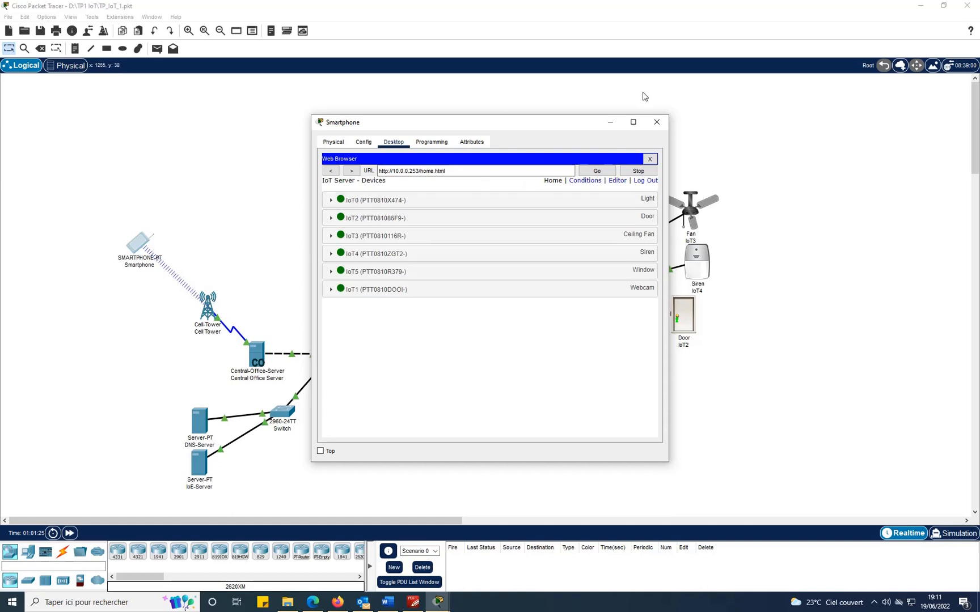
Review the six-device list on the smartphone, then hide its window to show the topology.
click(612, 127)
mouse_move(444, 607)
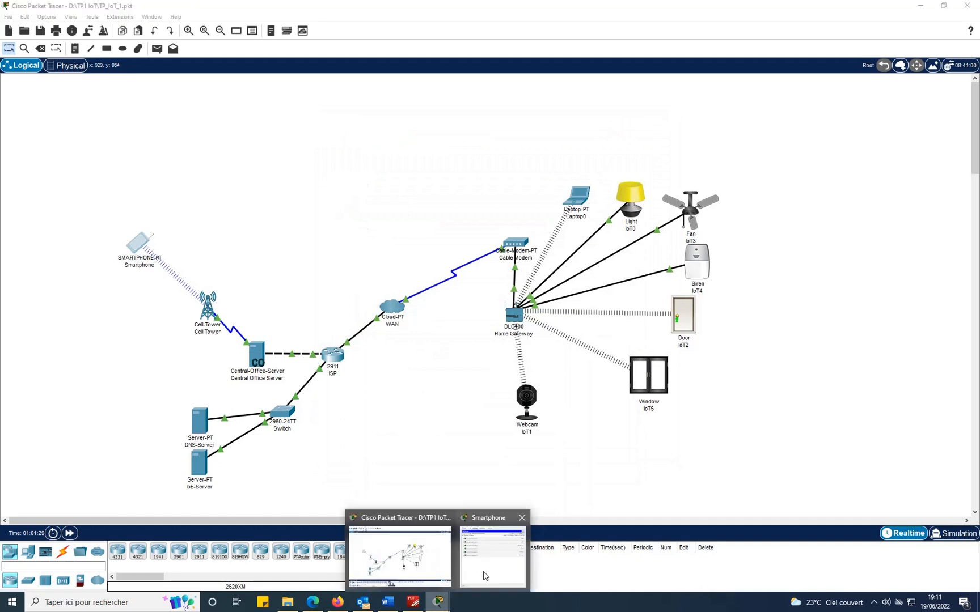
click(483, 557)
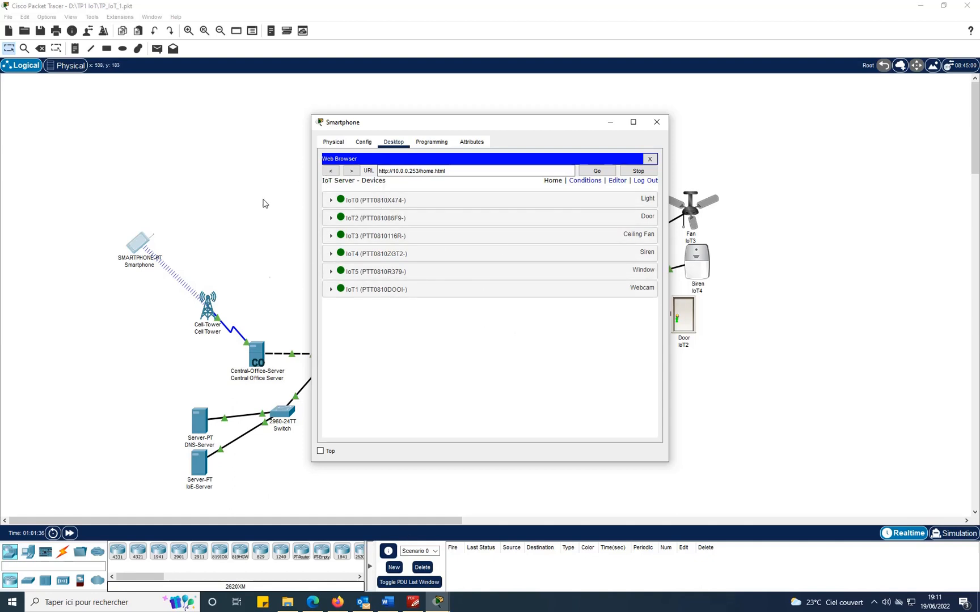
click(610, 122)
Scroll the guide to page 27's IoT1 Config > Settings screenshot showing the Remote Server fields.
click(413, 602)
scroll(610, 327, down, 10)
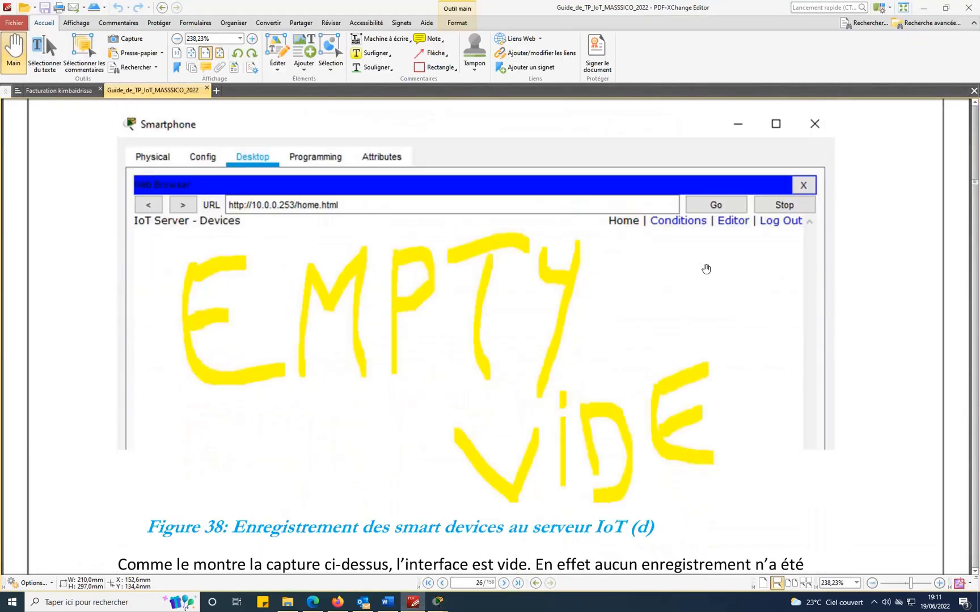
scroll(509, 266, down, 3)
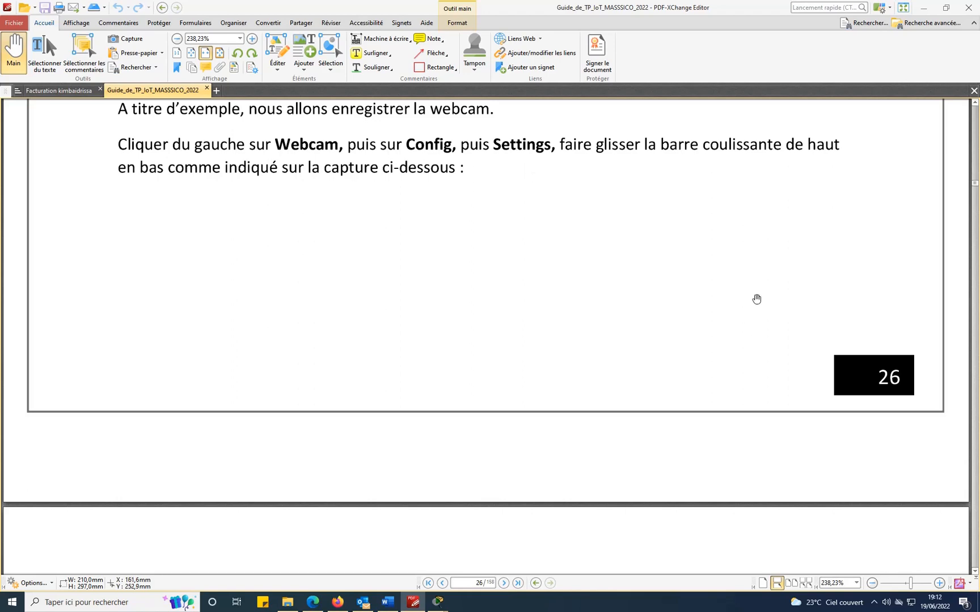
scroll(706, 300, down, 3)
scroll(707, 300, down, 7)
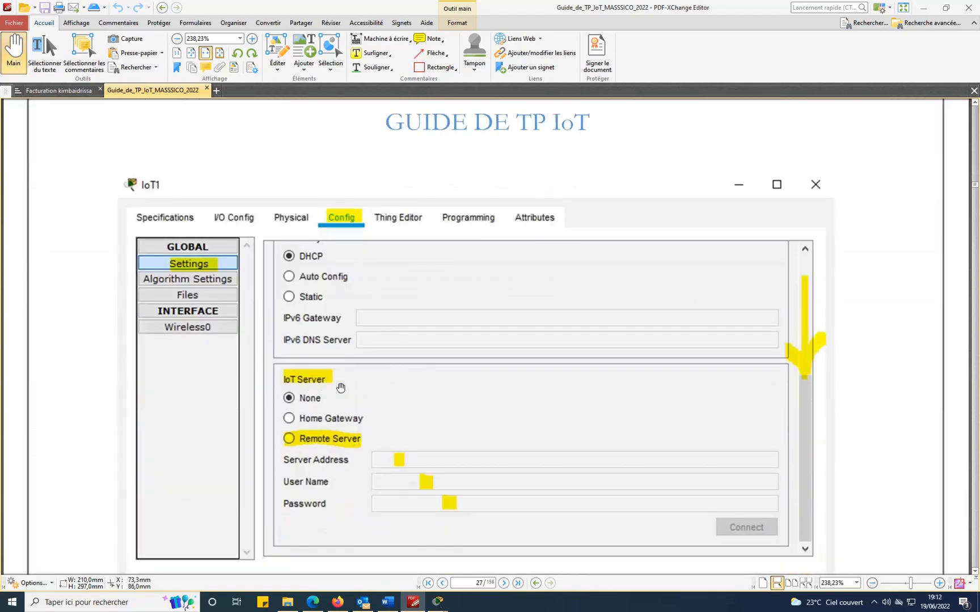
scroll(341, 389, down, 1)
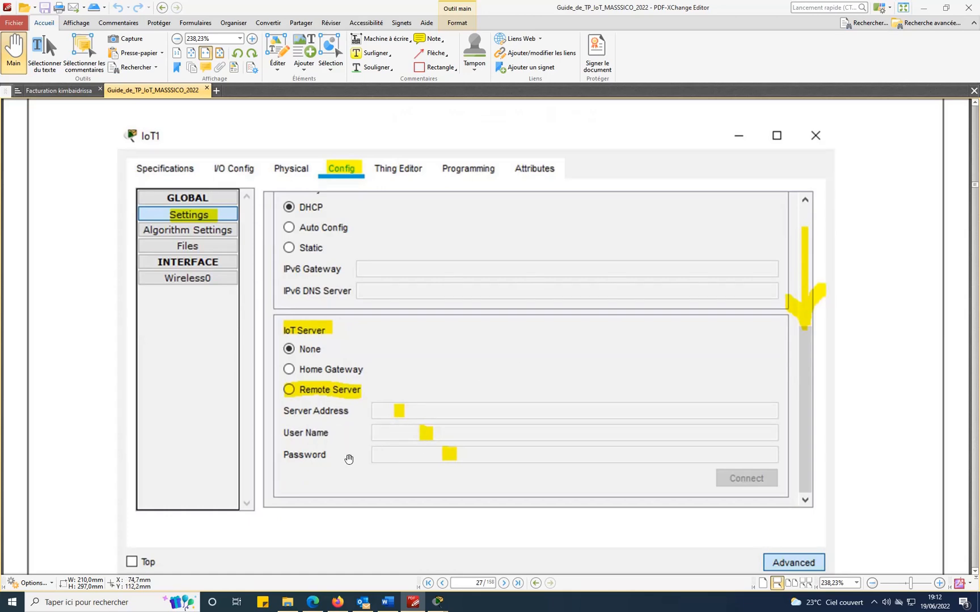
Close the smartphone window and bring the network topology back.
mouse_move(438, 601)
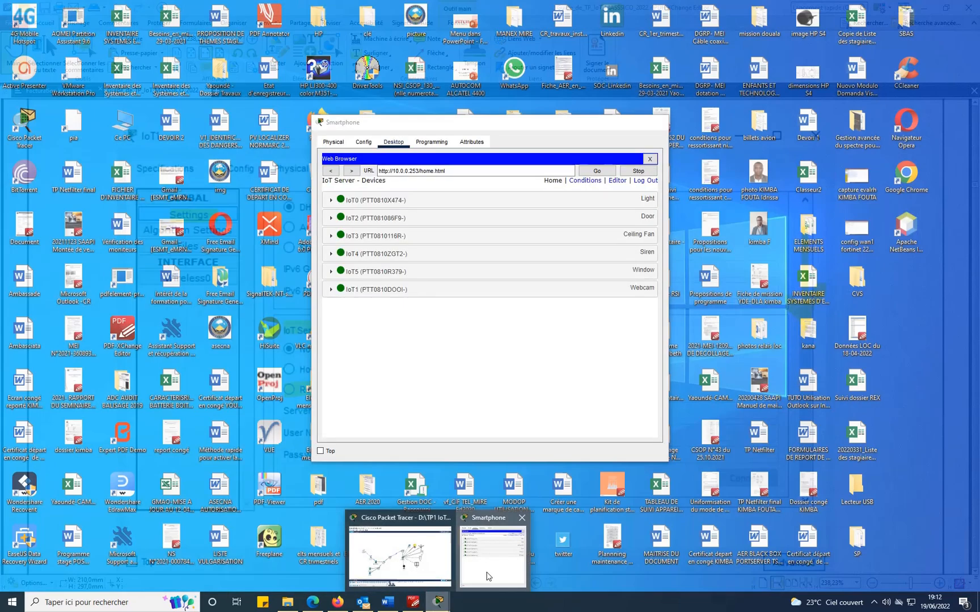
click(499, 553)
click(657, 120)
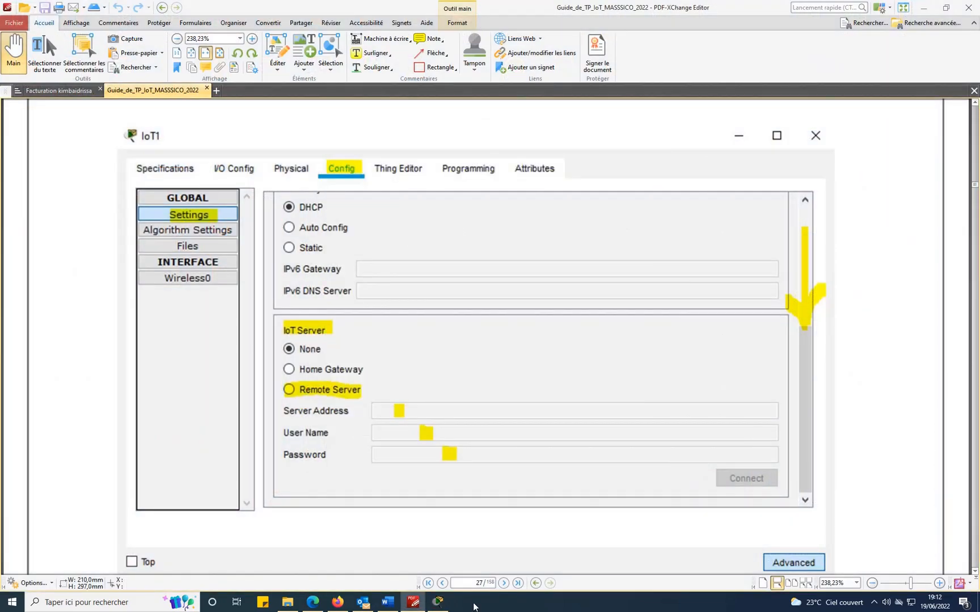
click(439, 602)
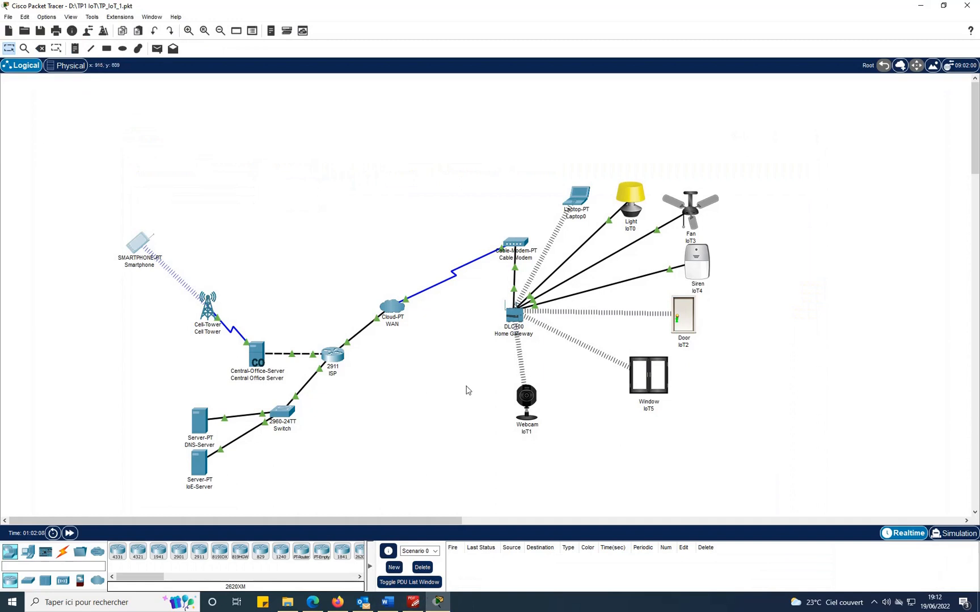
Confirm webcam IoT1's IoT Server is set to Remote Server 10.0.0.253, then close its window.
click(520, 403)
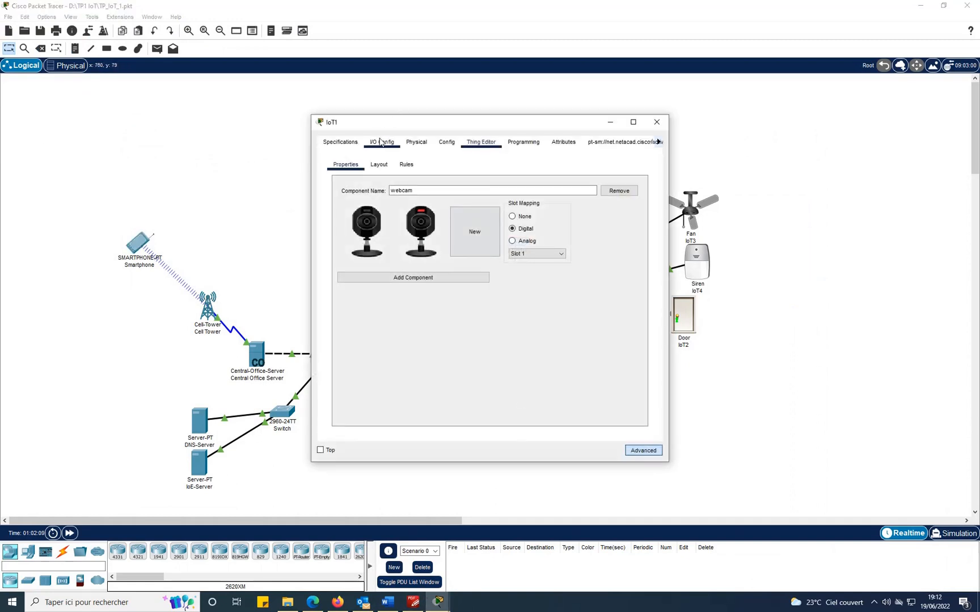
click(446, 143)
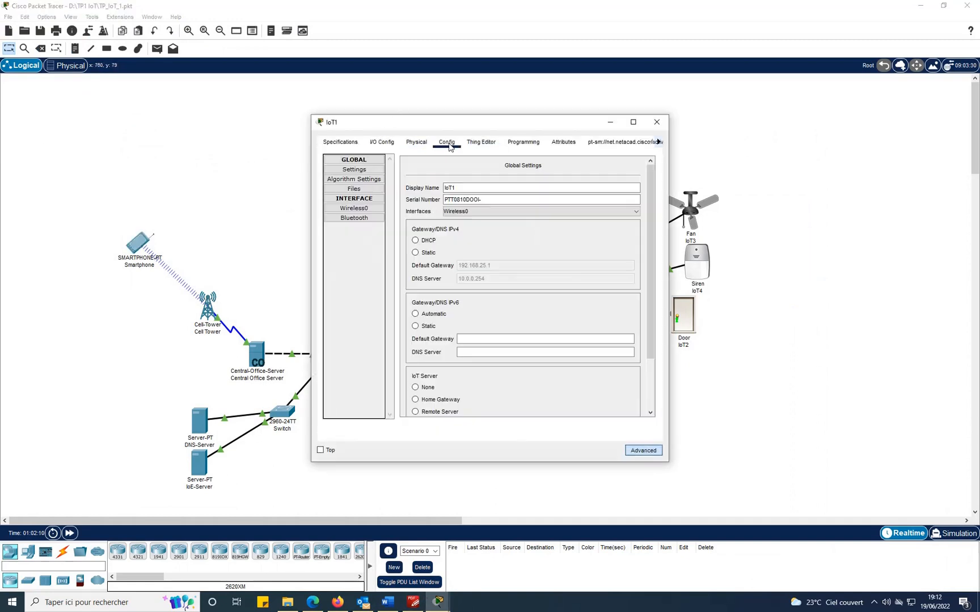
click(370, 170)
drag(650, 198, 638, 323)
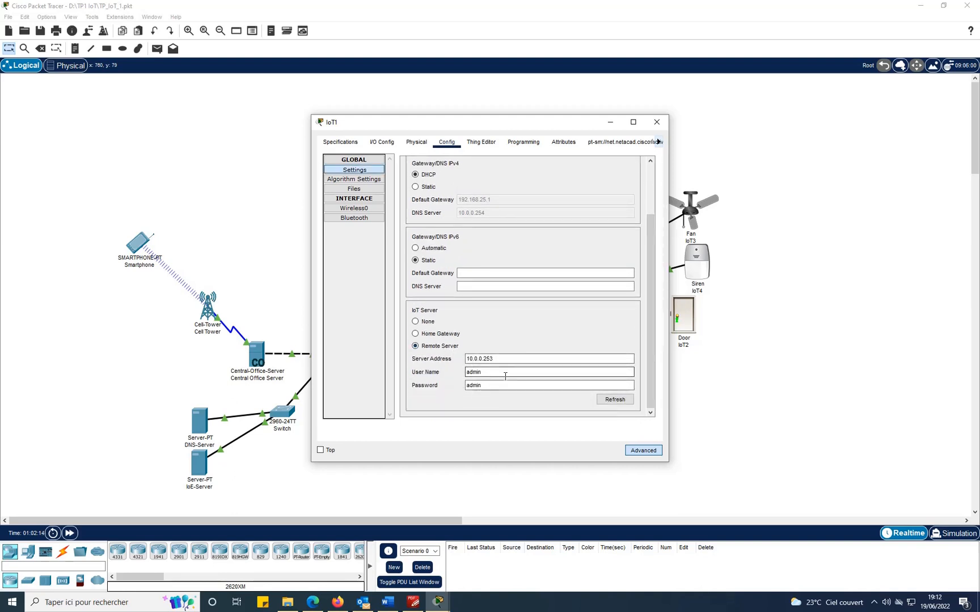
click(479, 389)
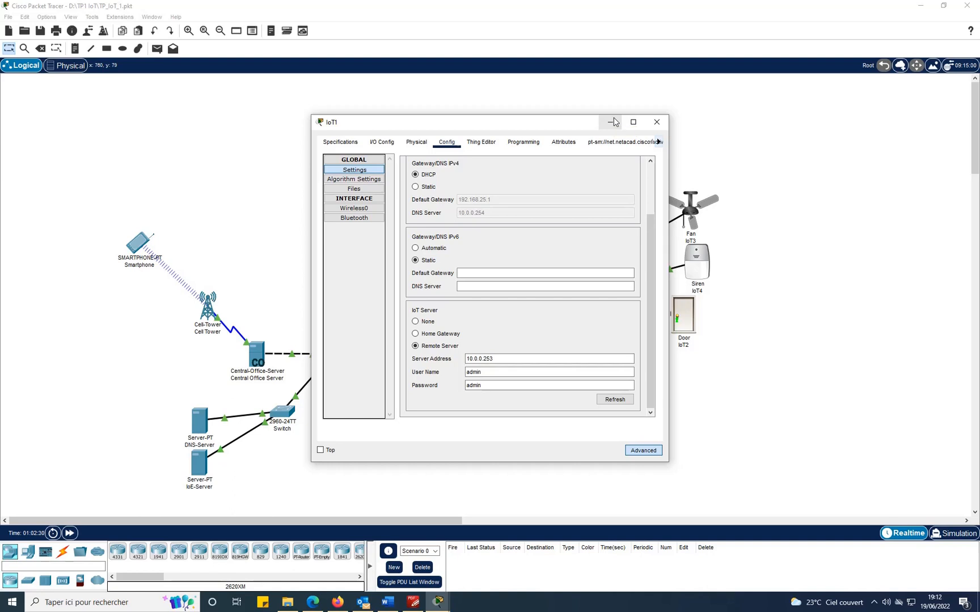
click(656, 122)
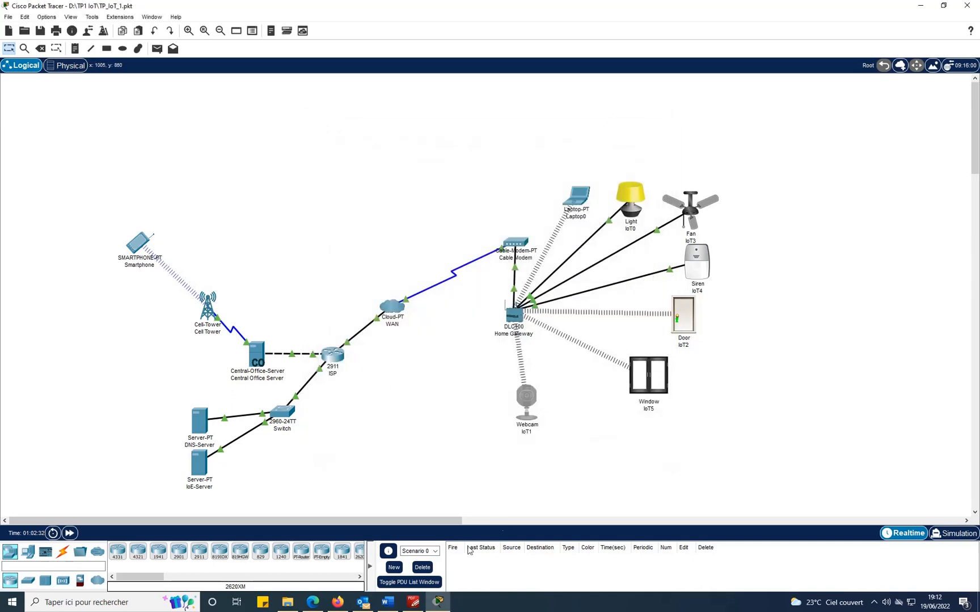
Scroll further through the guide, then return to the Packet Tracer network.
click(413, 602)
scroll(618, 425, down, 10)
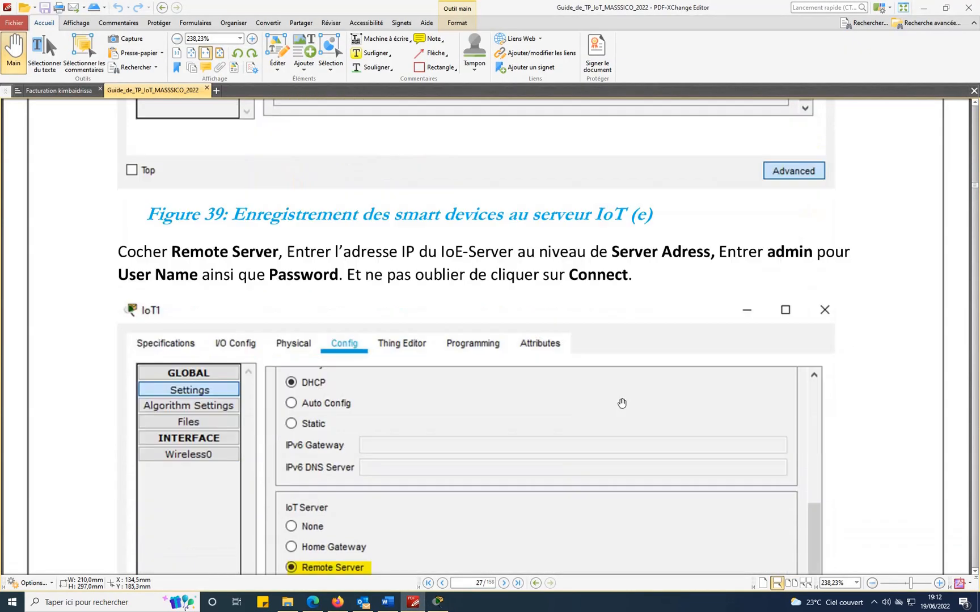
scroll(728, 396, down, 8)
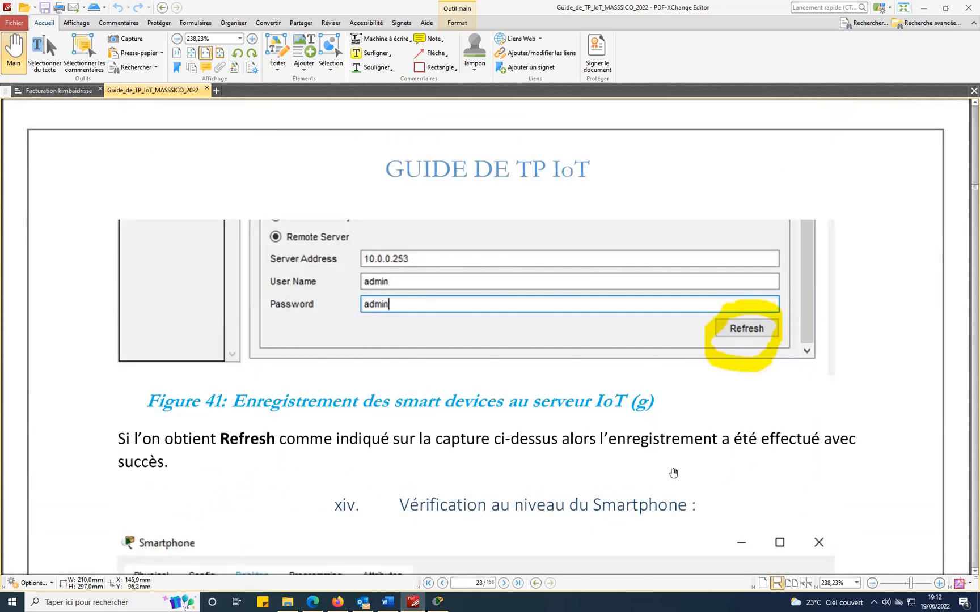
click(438, 603)
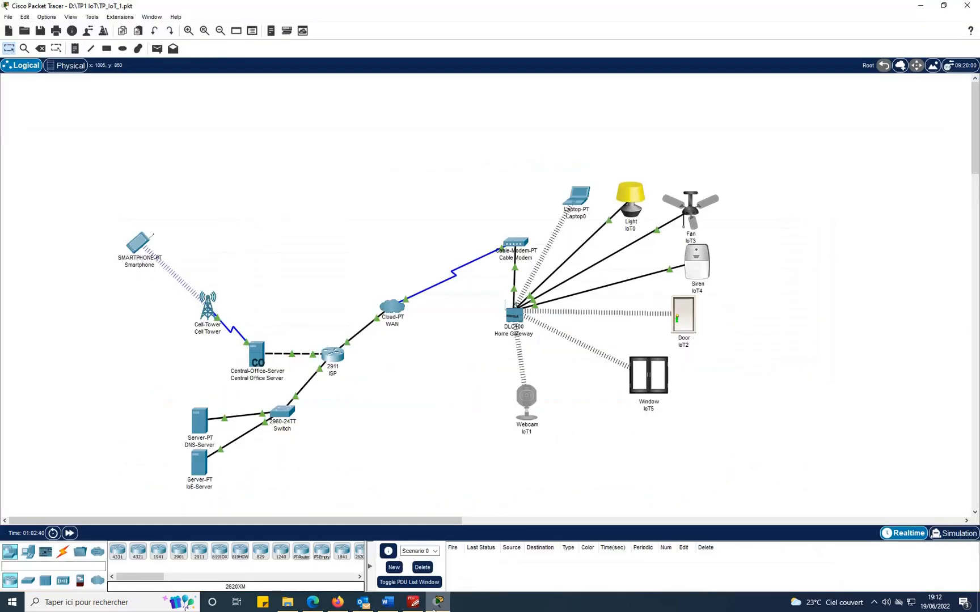
Verify Window IoT5 and Door IoT2 both use Remote Server 10.0.0.253.
click(646, 377)
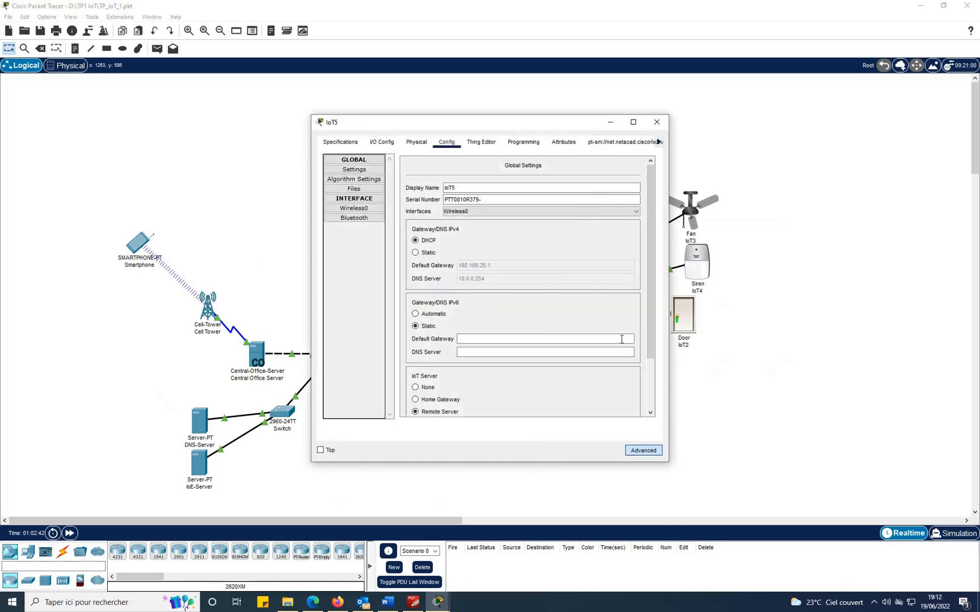
click(345, 172)
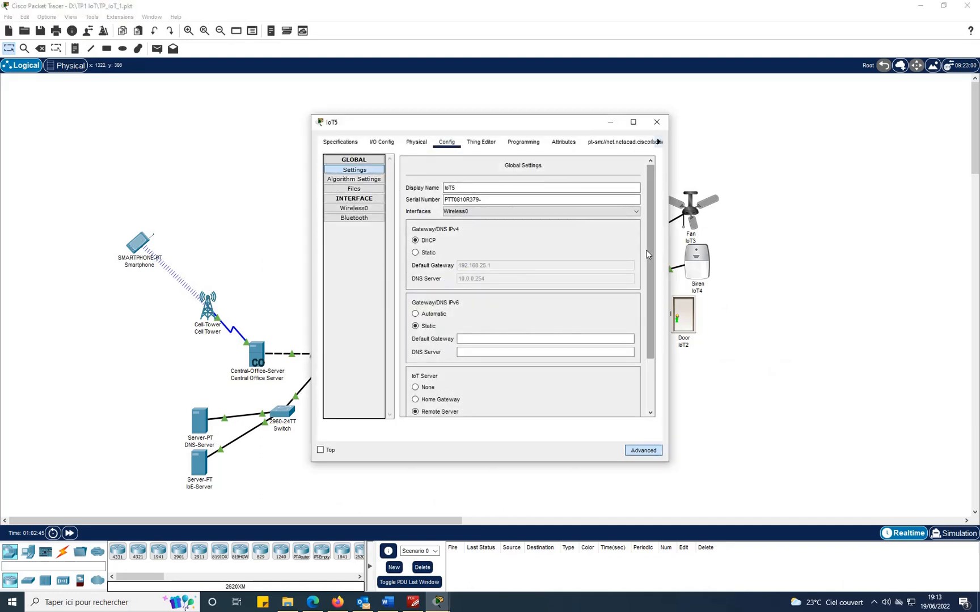
scroll(650, 317, down, 3)
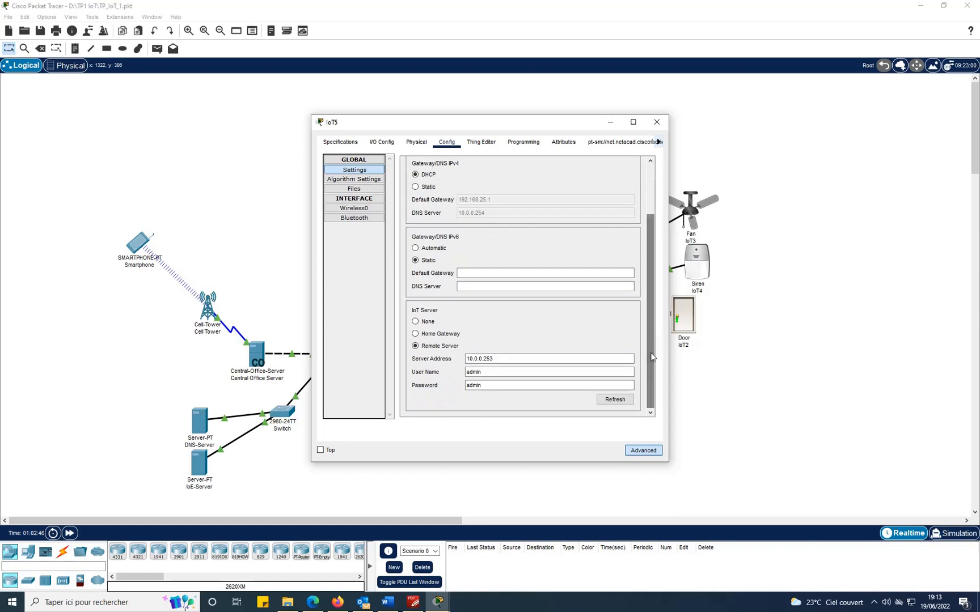
click(657, 122)
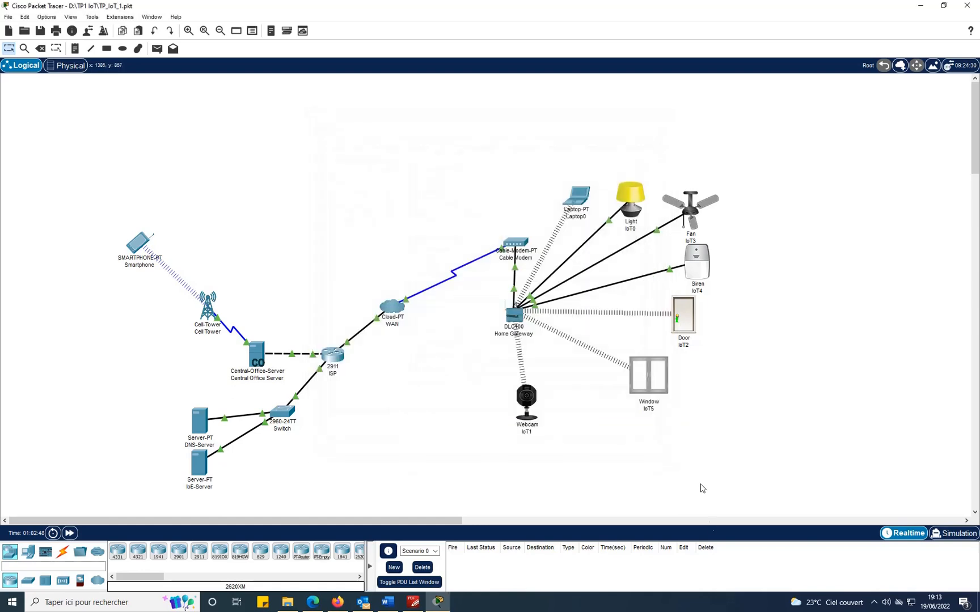
click(684, 321)
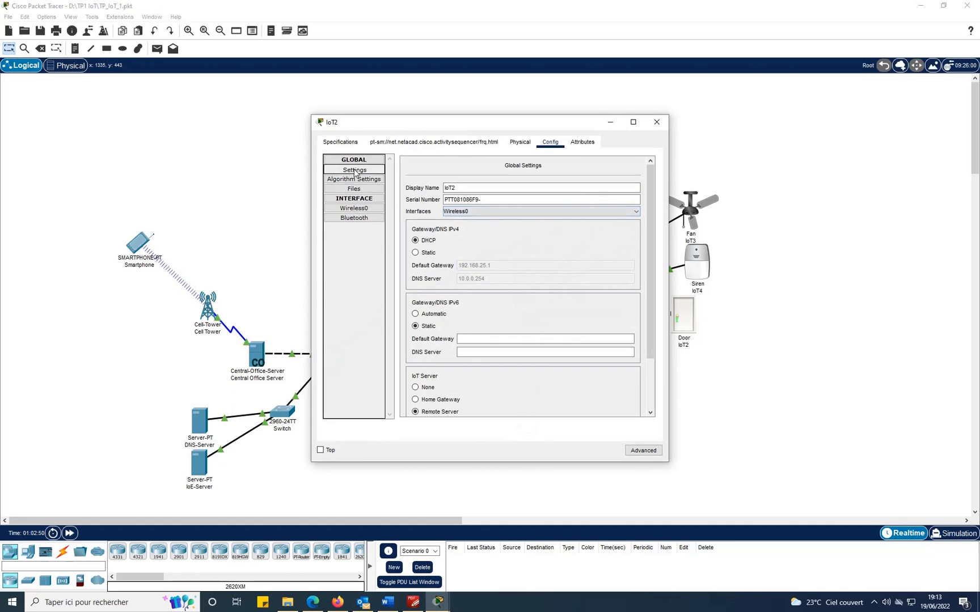
scroll(560, 321, down, 3)
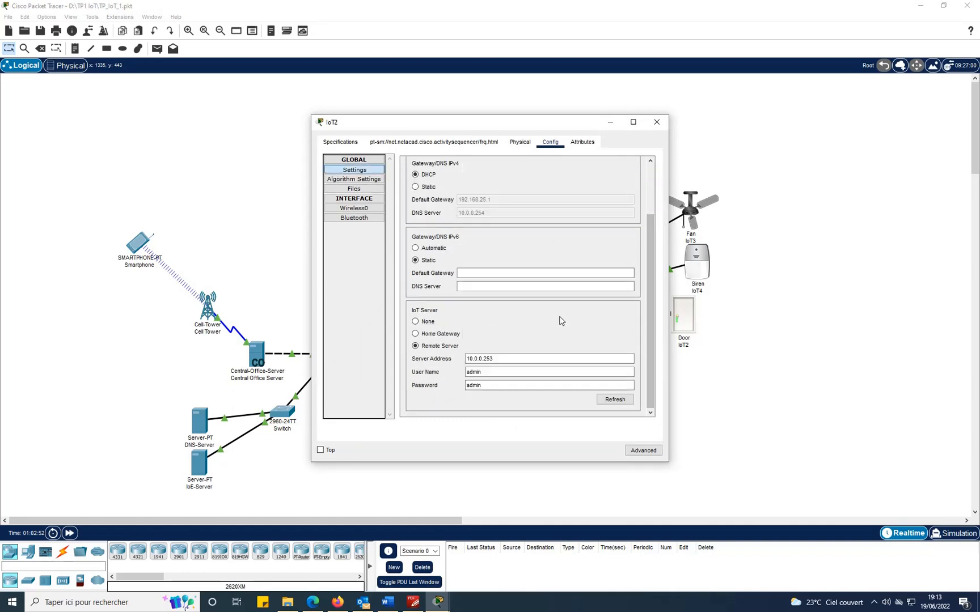
click(657, 122)
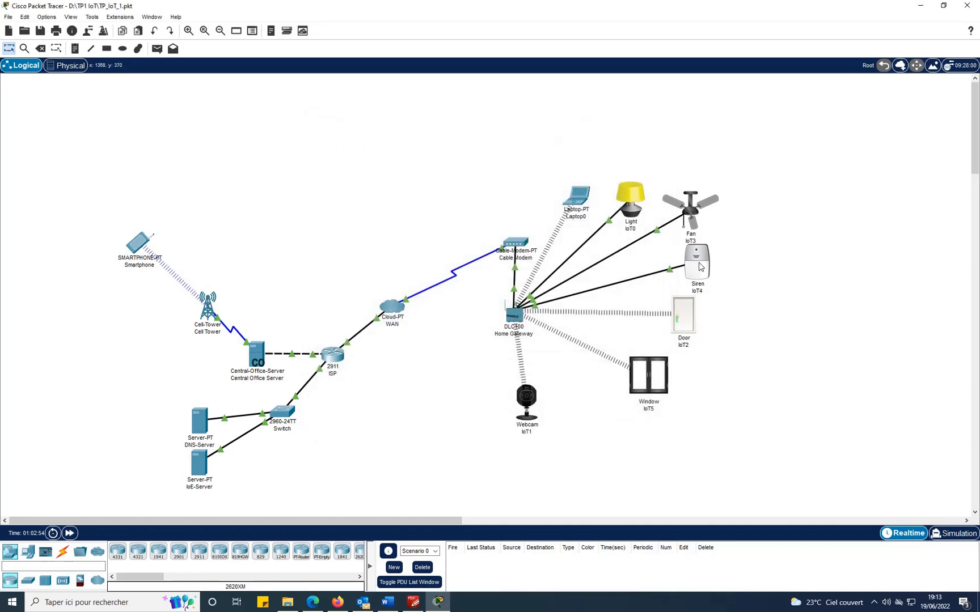
Verify Siren IoT4 and Fan IoT3 both use Remote Server 10.0.0.253.
click(700, 266)
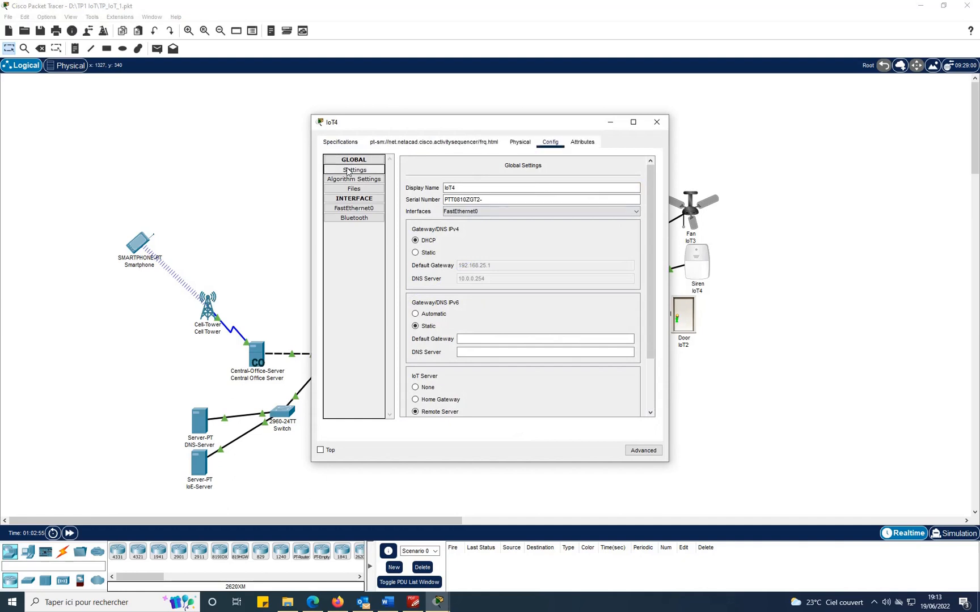
scroll(650, 227, down, 3)
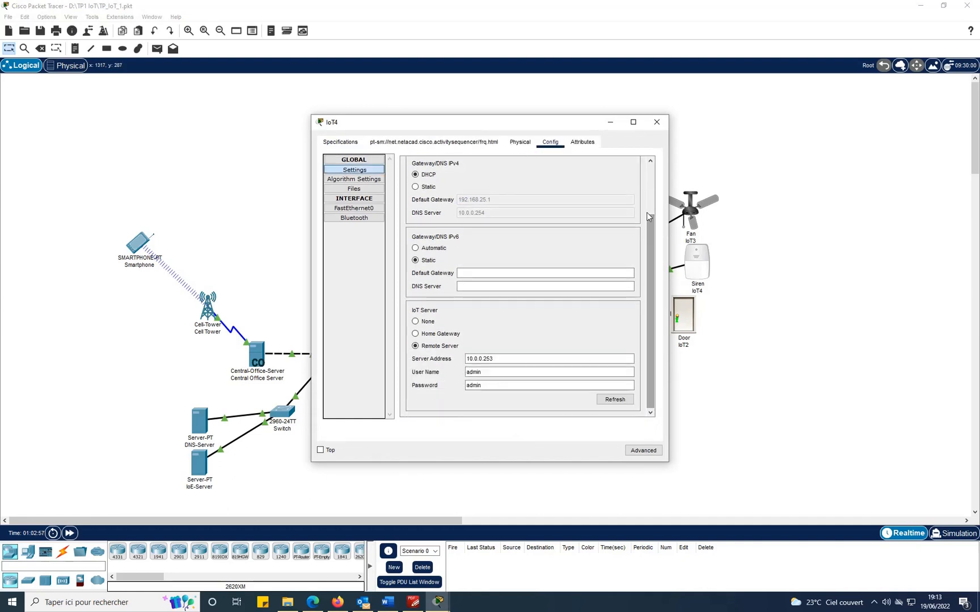
click(657, 122)
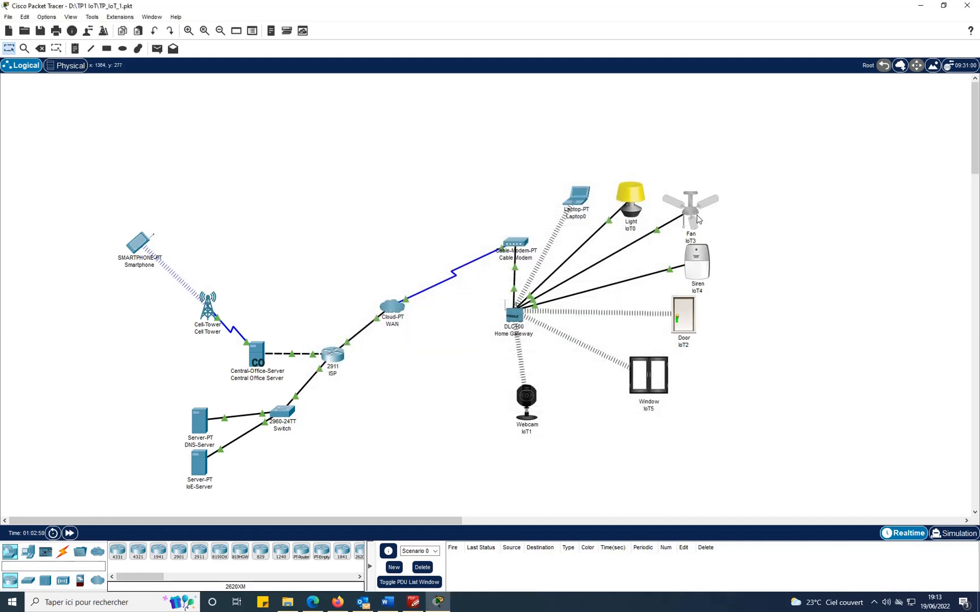
click(674, 211)
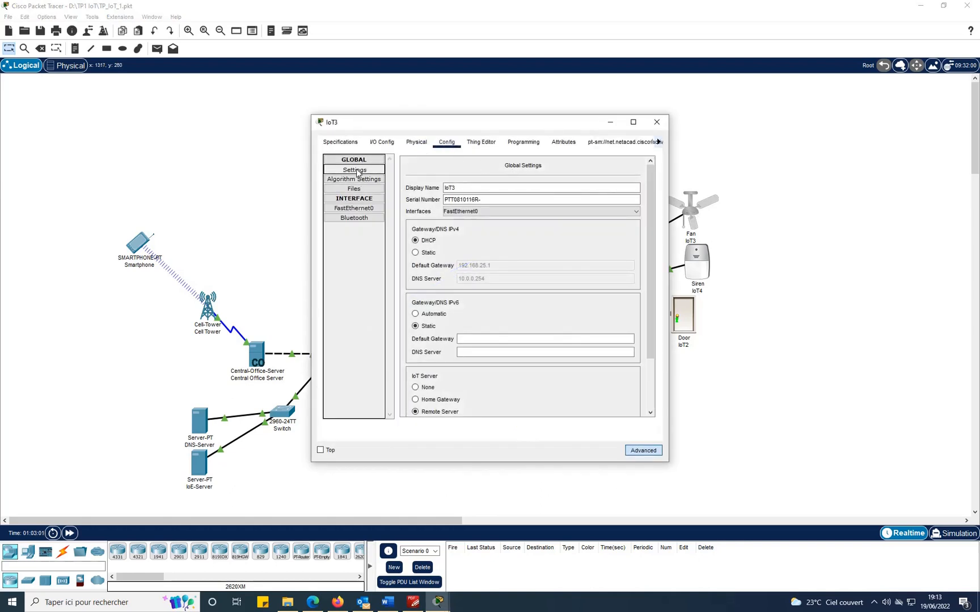
scroll(649, 209, down, 3)
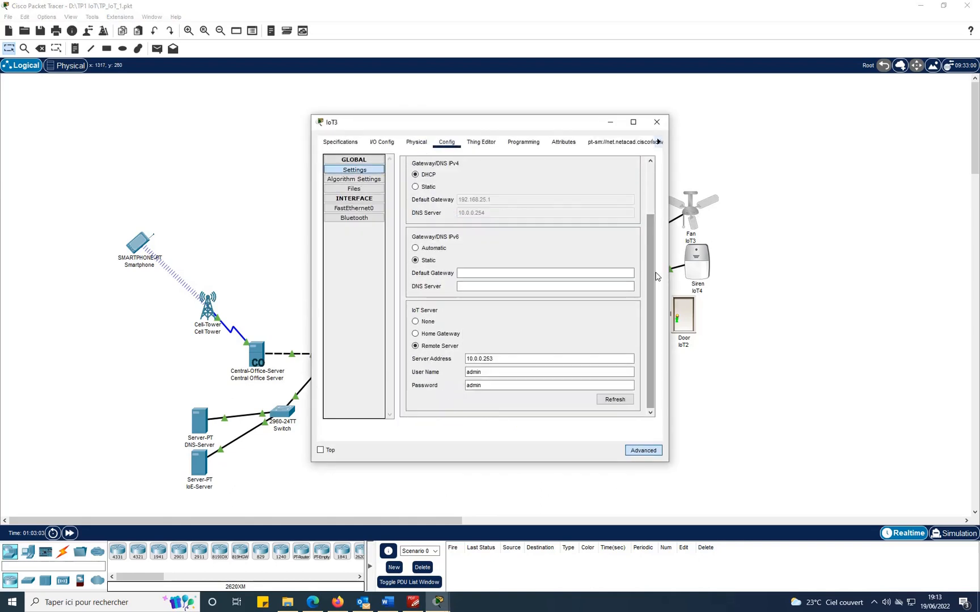
click(659, 123)
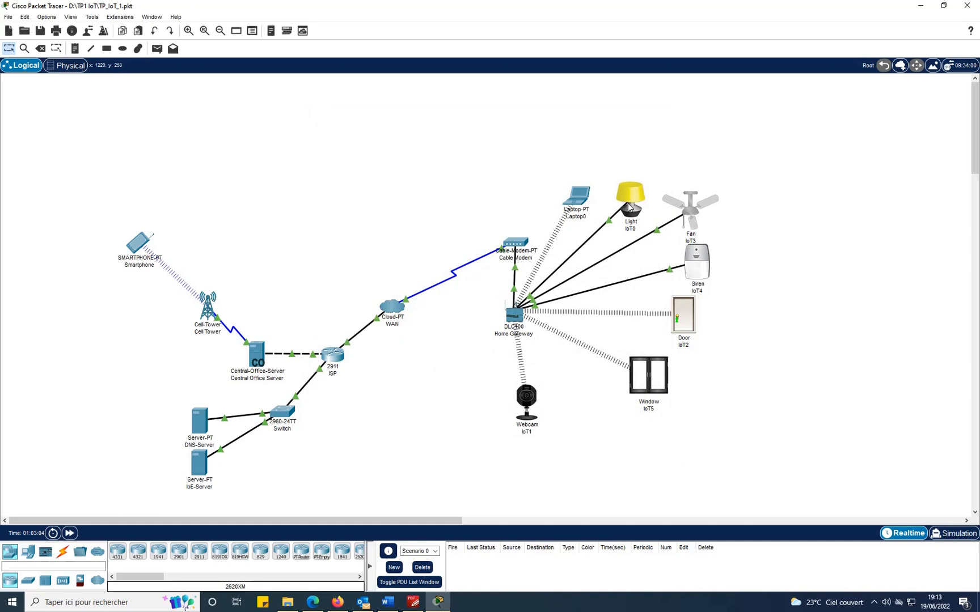
Verify Light IoT0 uses Remote Server 10.0.0.253, then bring up the guide's Figure 42.
click(628, 203)
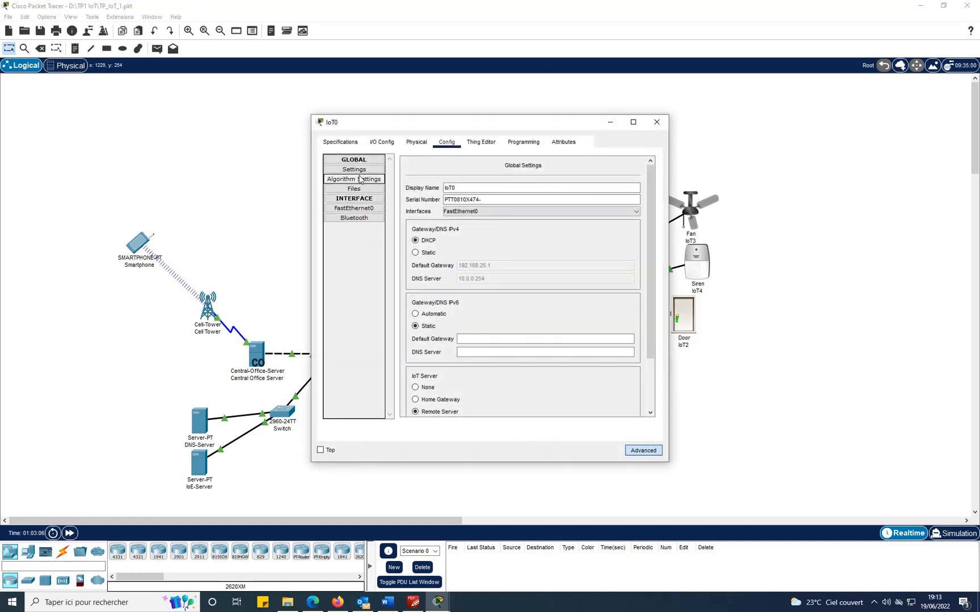
scroll(646, 227, down, 3)
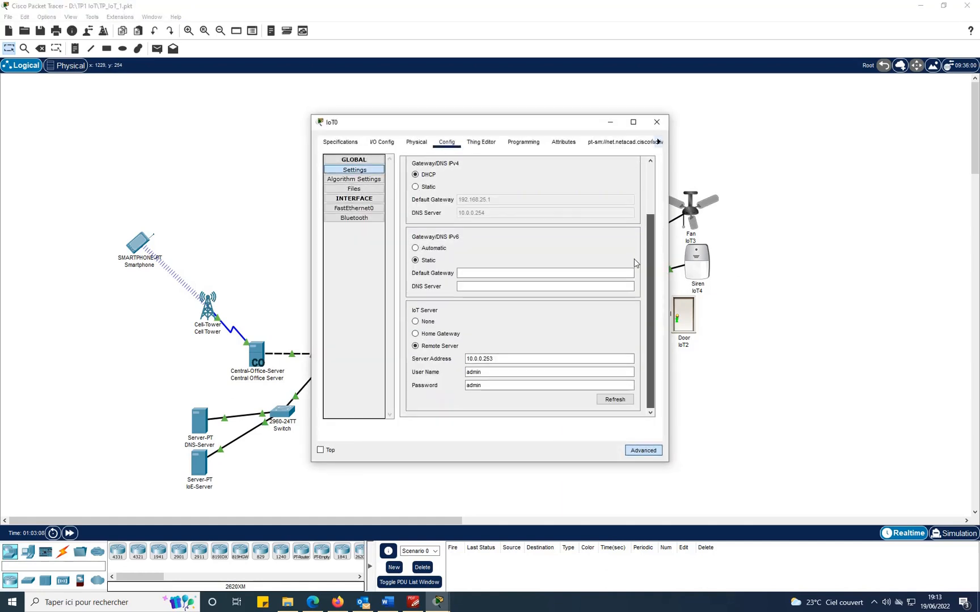
click(656, 122)
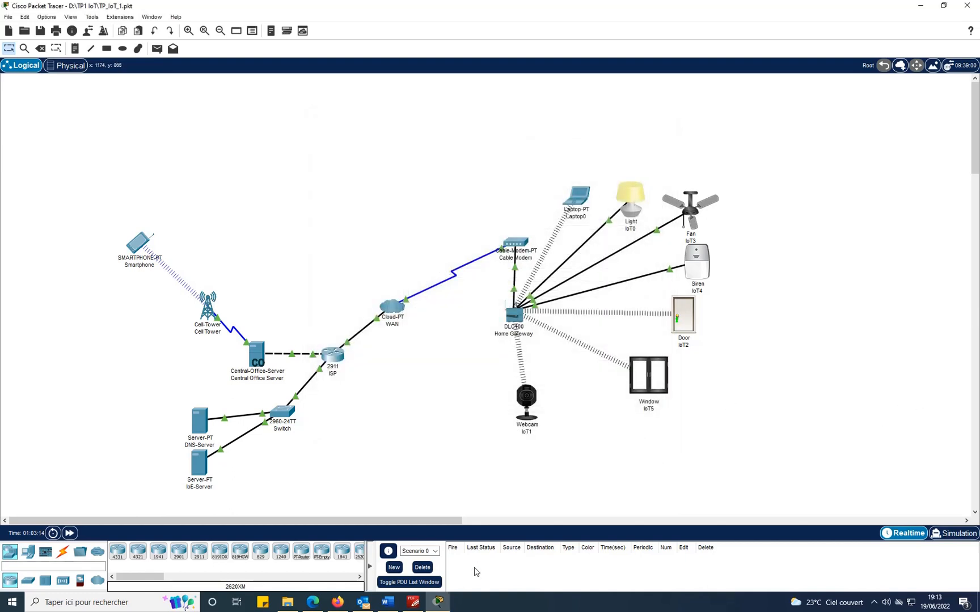
key(alt+Tab)
scroll(734, 401, down, 4)
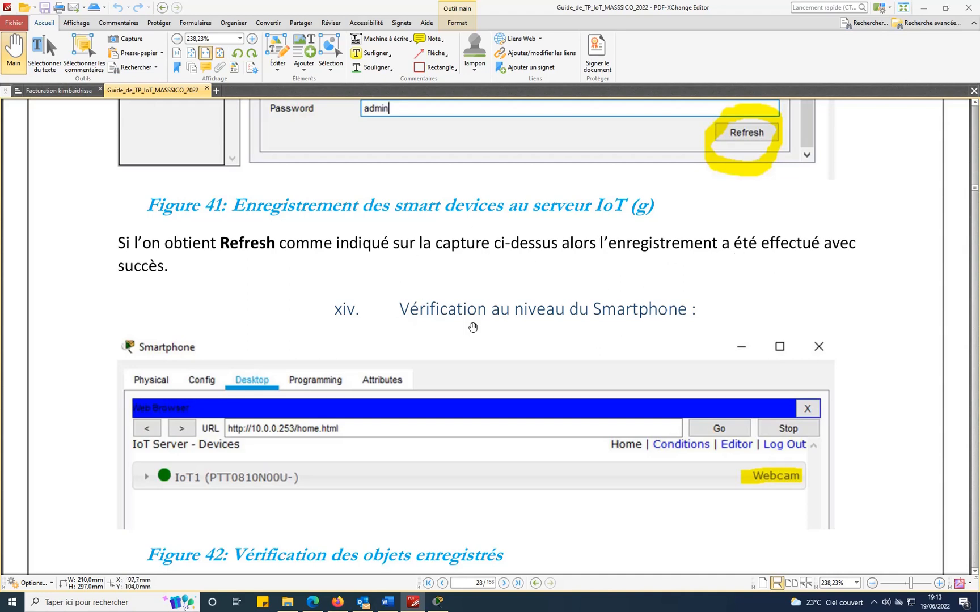
Return to the Packet Tracer IoT network topology.
click(438, 606)
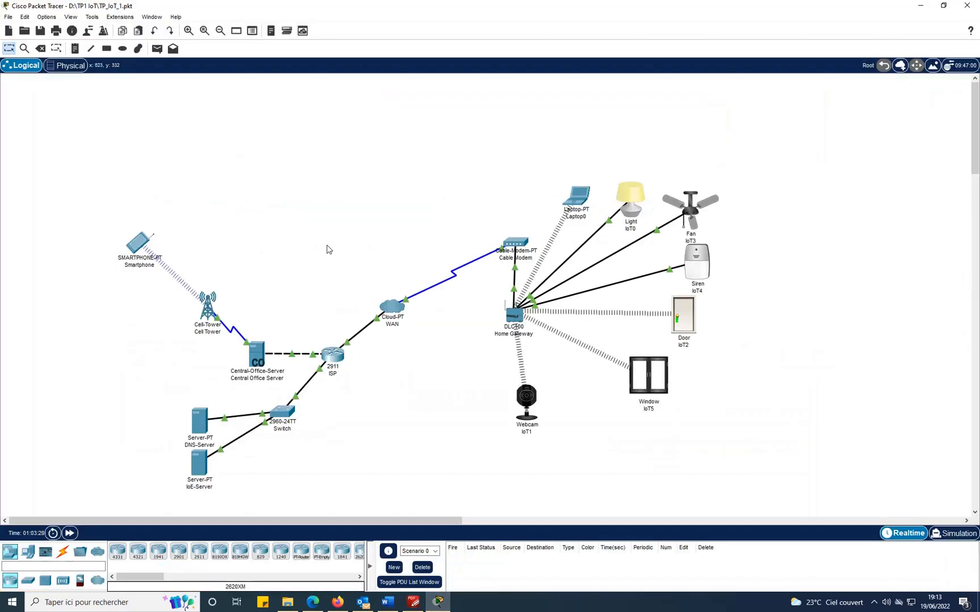
Load the IoT server page at 10.0.0.253 in the Smartphone's web browser.
click(146, 241)
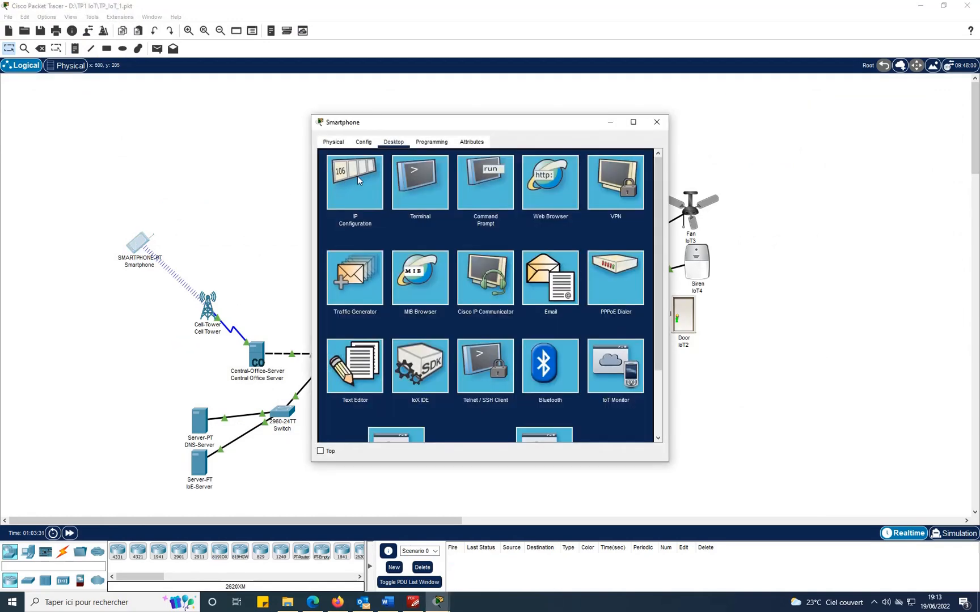
click(553, 185)
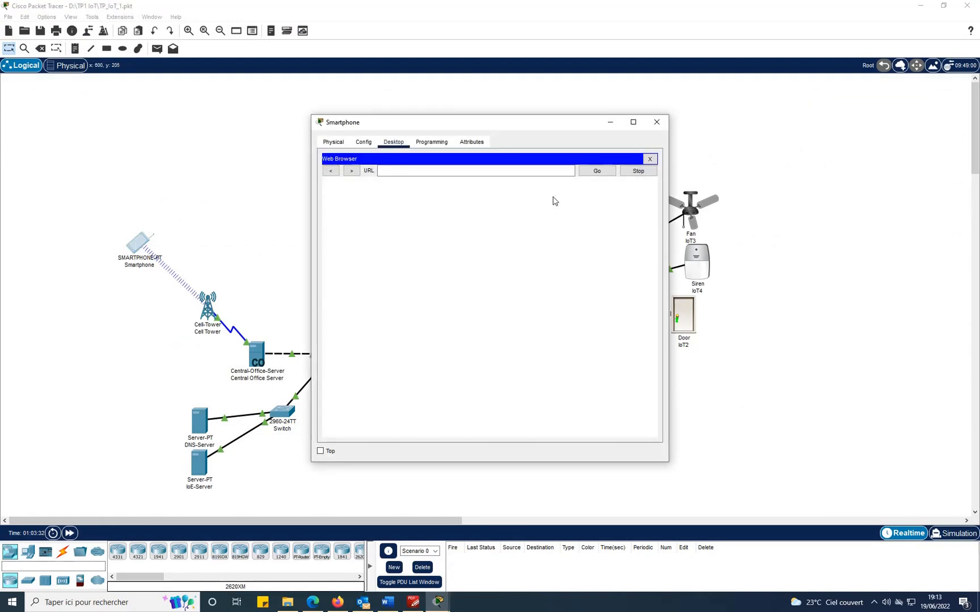
click(497, 169)
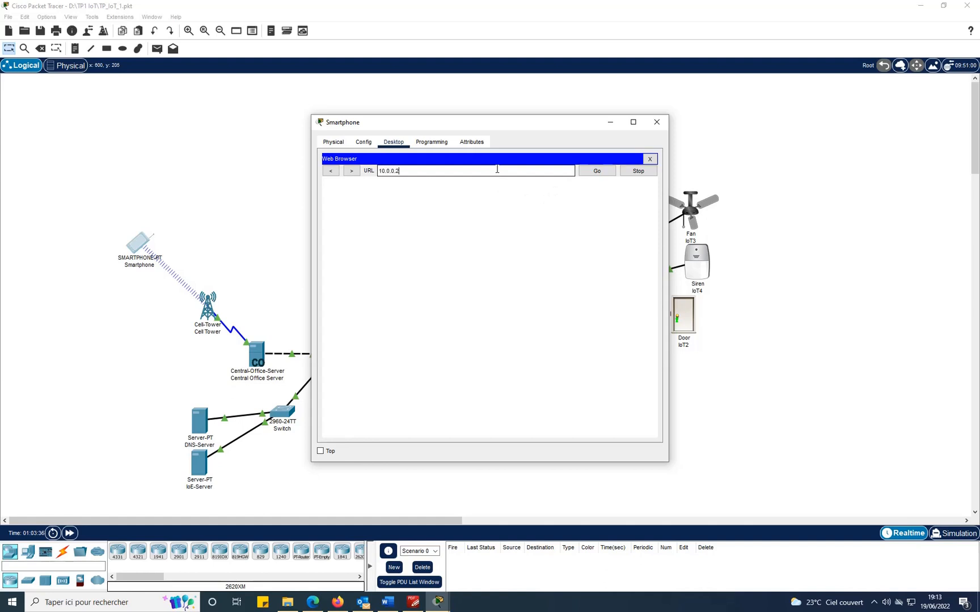
key(Return)
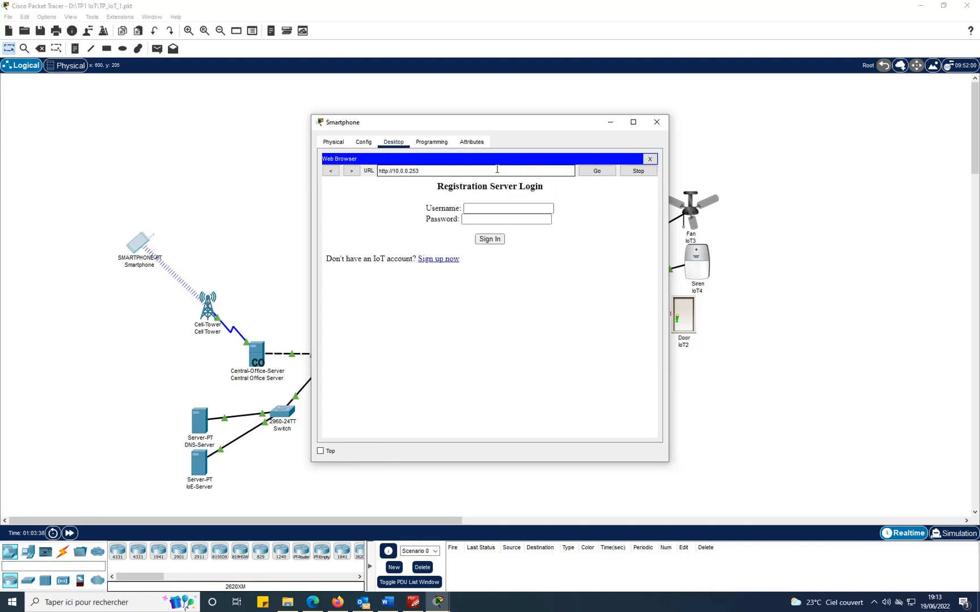
Sign in with the server credentials, confirm Light, Door, Ceiling Fan, Webcam, Siren and Window are online, then close the Smartphone.
click(496, 209)
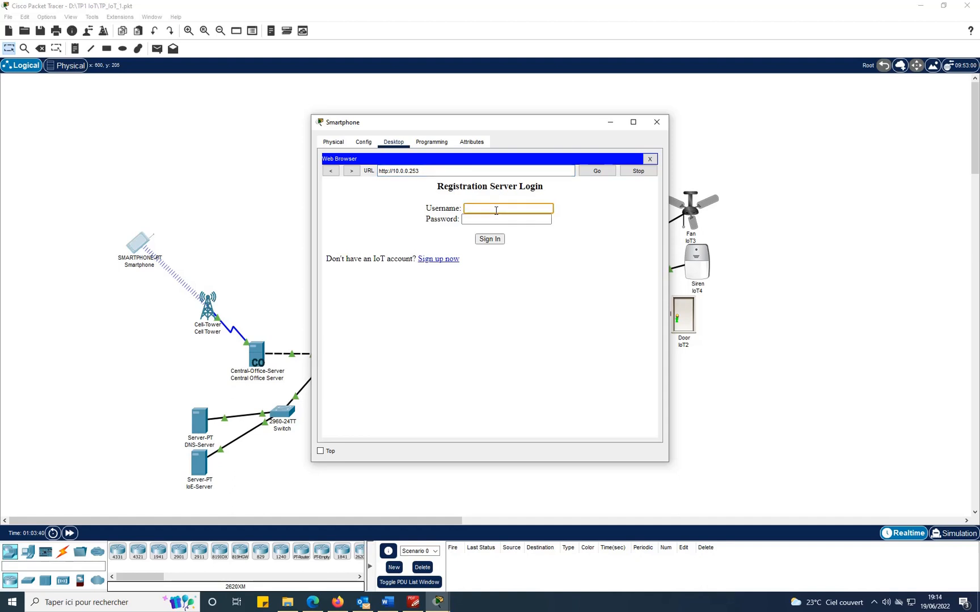
text(admin)
key(Tab)
text(ad)
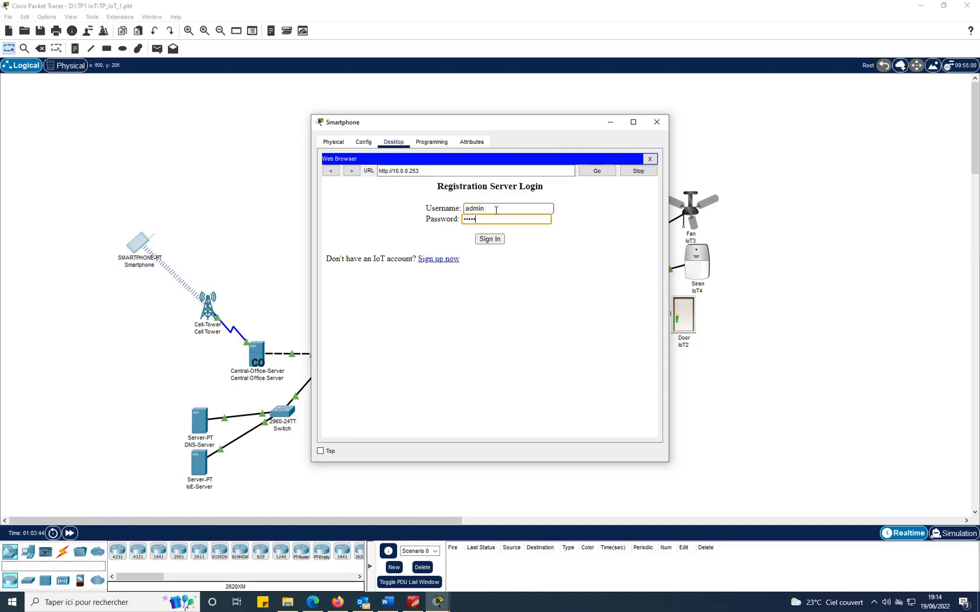
text(min)
key(Return)
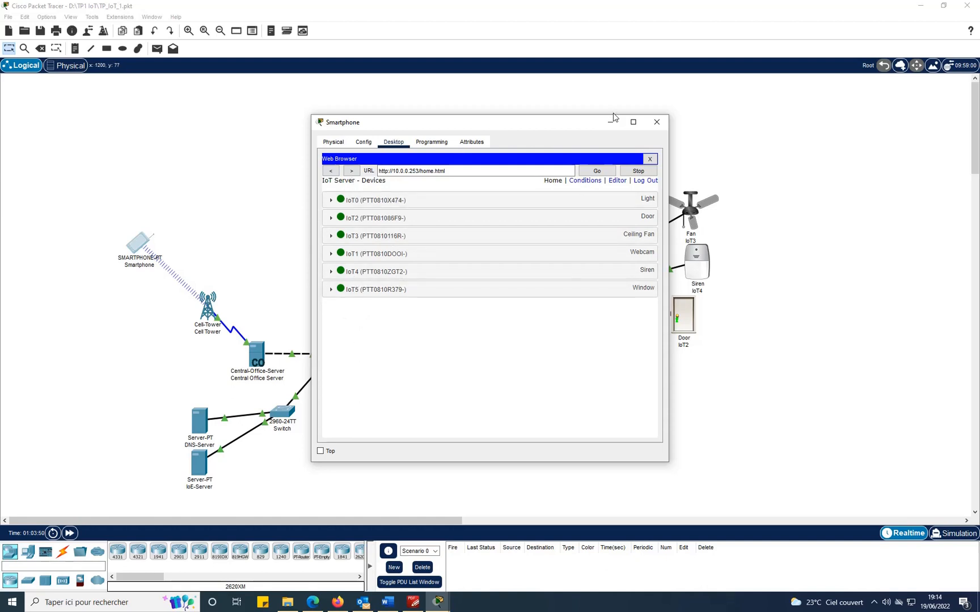
click(656, 122)
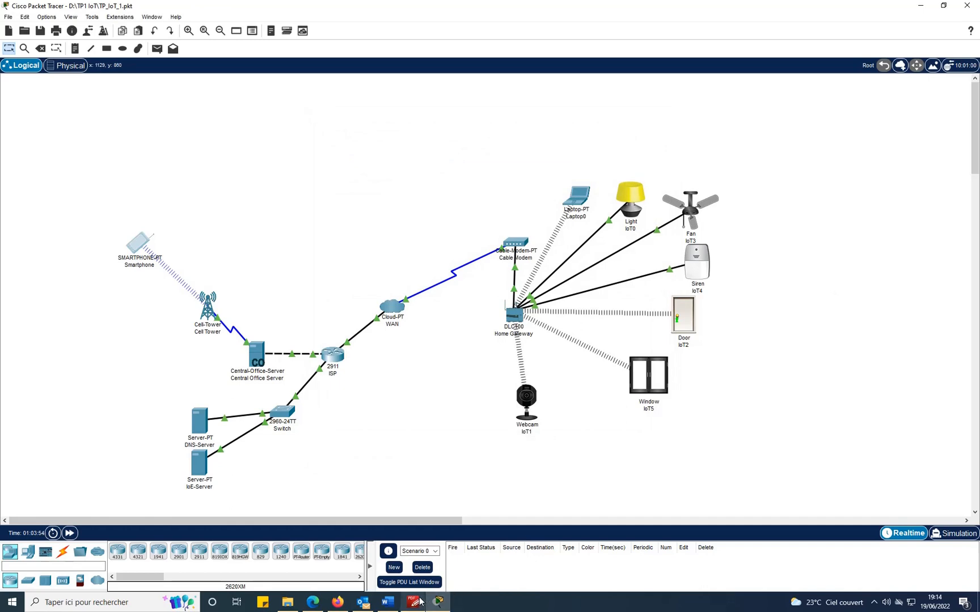
Return to the lab guide PDF and scroll to page 28's Figure 42 smartphone verification.
click(413, 603)
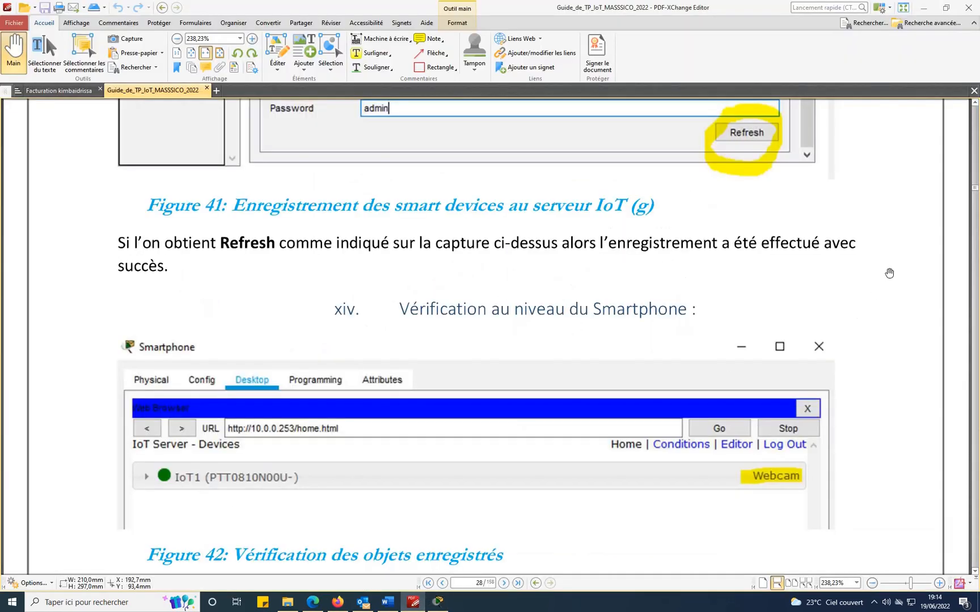
scroll(890, 274, down, 5)
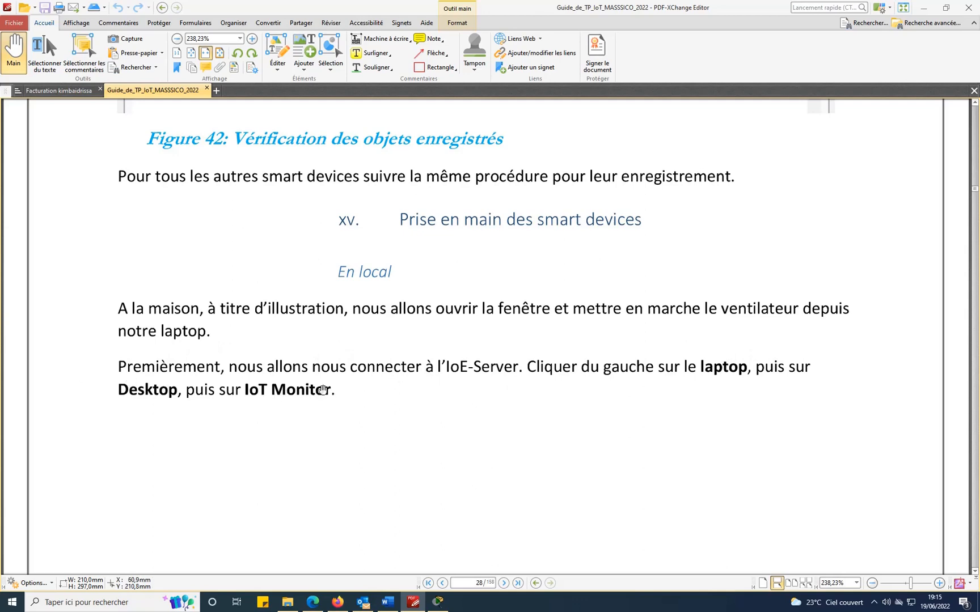
Scroll the guide to page 30's smart-device list and switch to the Packet Tracer topology.
scroll(361, 378, down, 10)
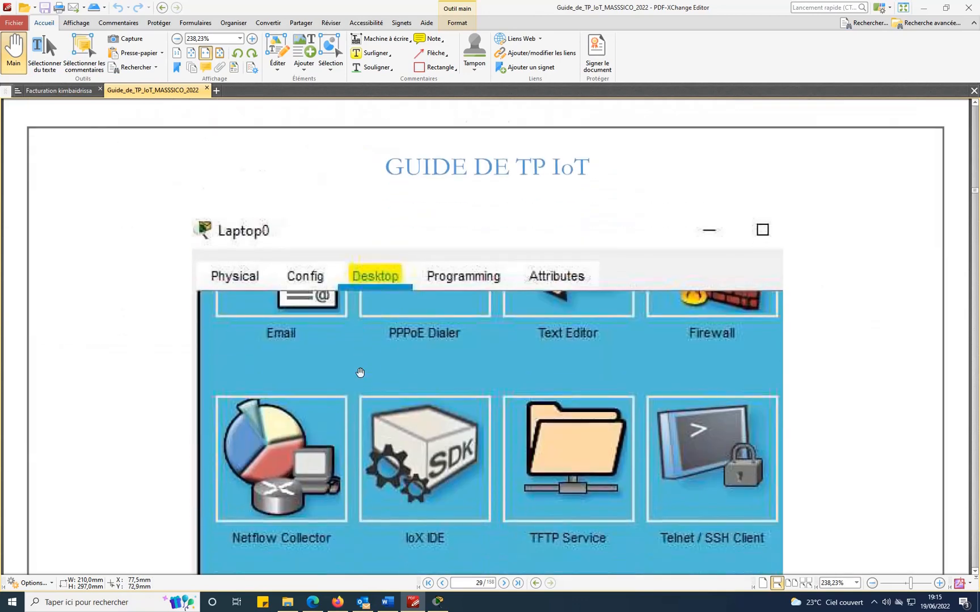
scroll(360, 373, down, 10)
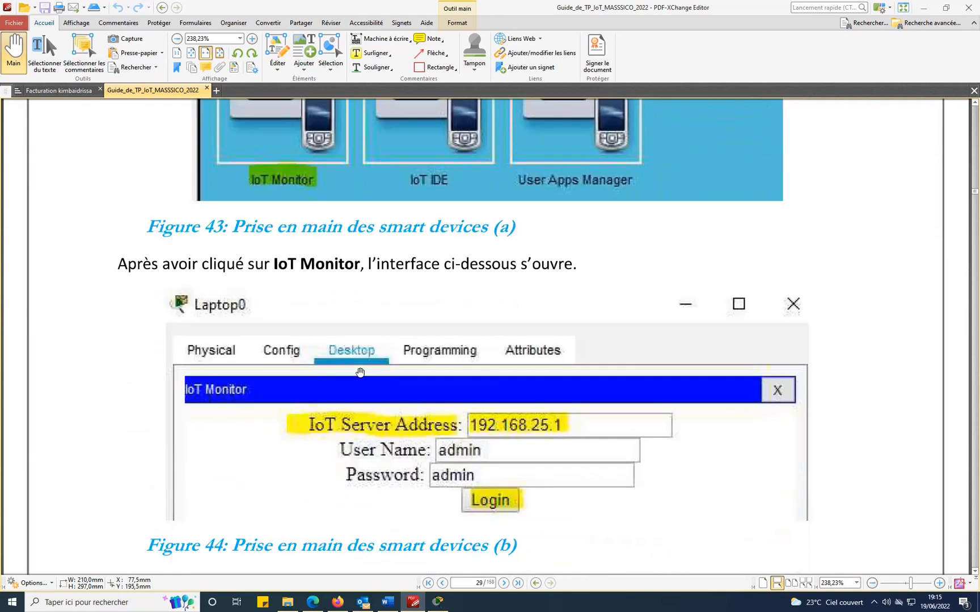
scroll(360, 372, down, 2)
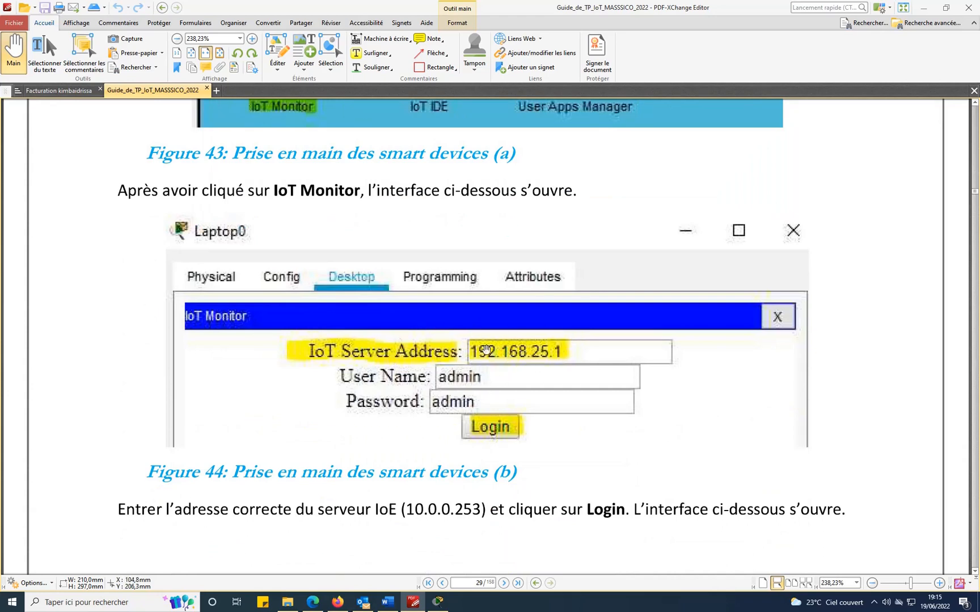
scroll(604, 342, down, 10)
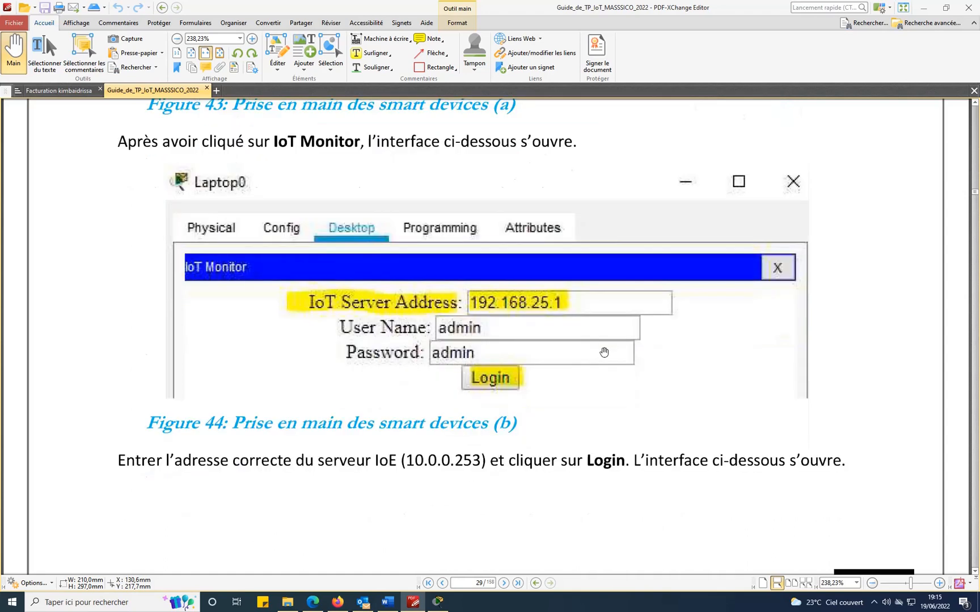
scroll(604, 342, down, 3)
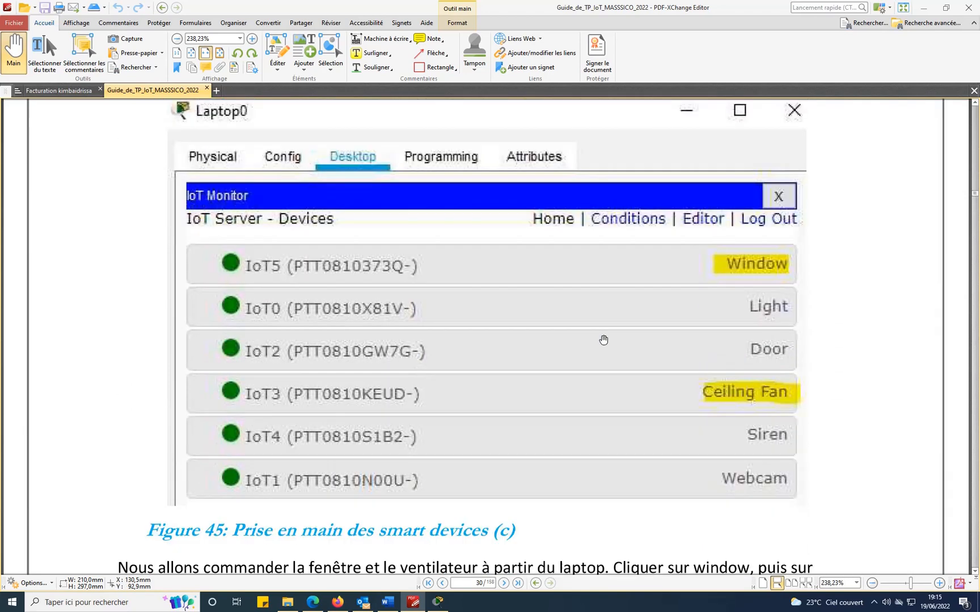
click(435, 606)
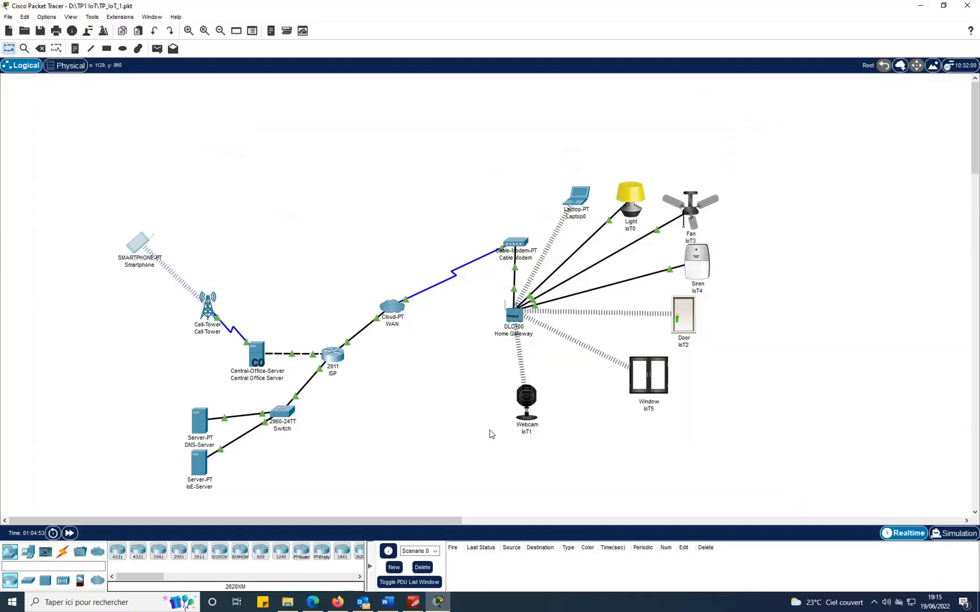
Launch the IoT Monitor app on Laptop0.
click(576, 195)
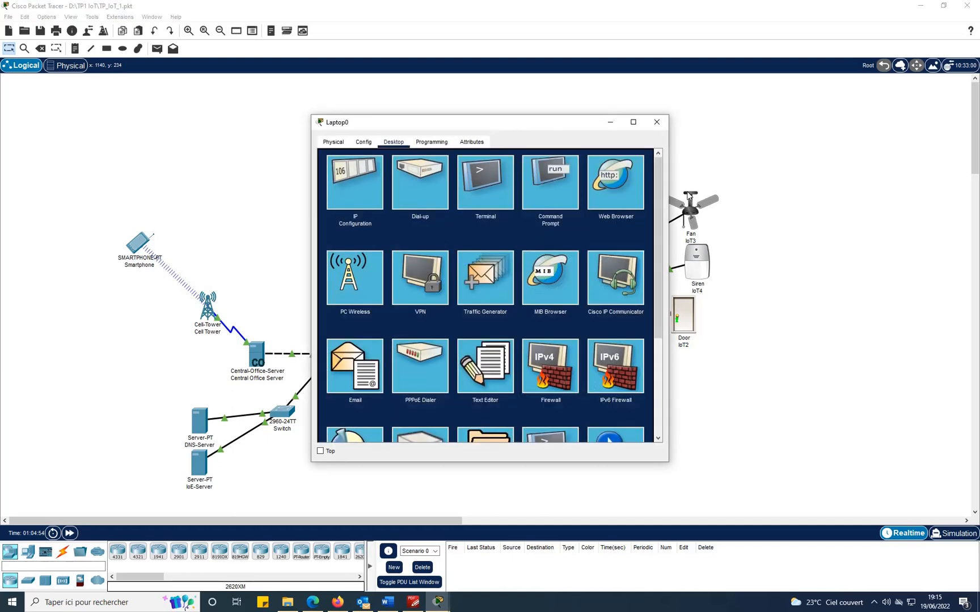
scroll(337, 401, down, 5)
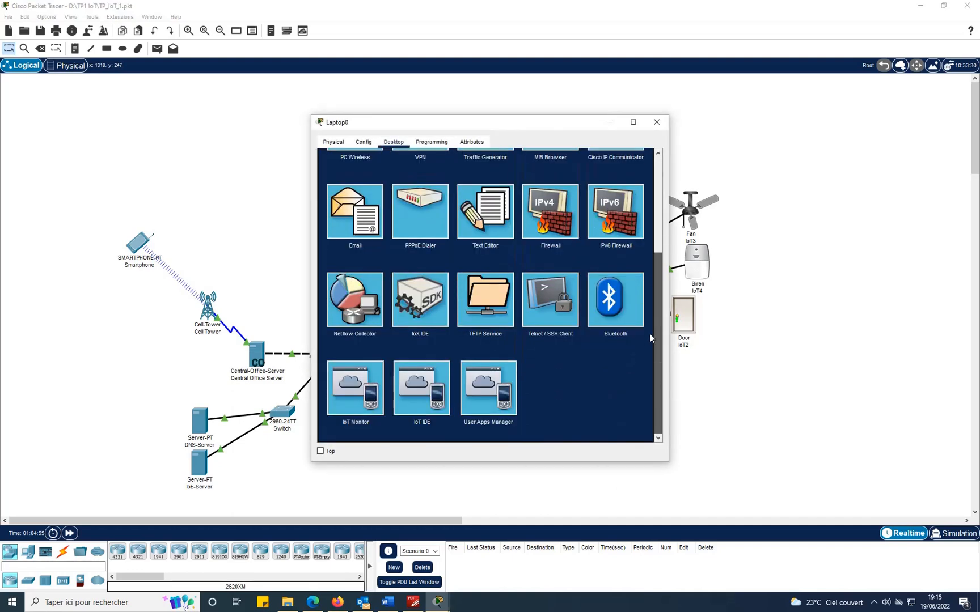
click(345, 392)
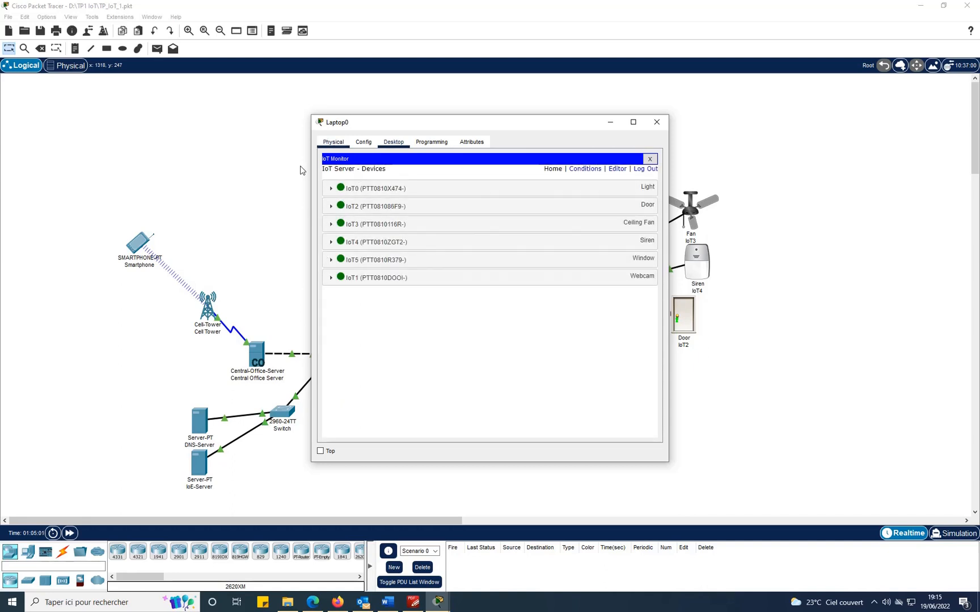
Re-log the IoT Monitor into server 10.0.0.253 to list six devices, then close Laptop0.
click(646, 169)
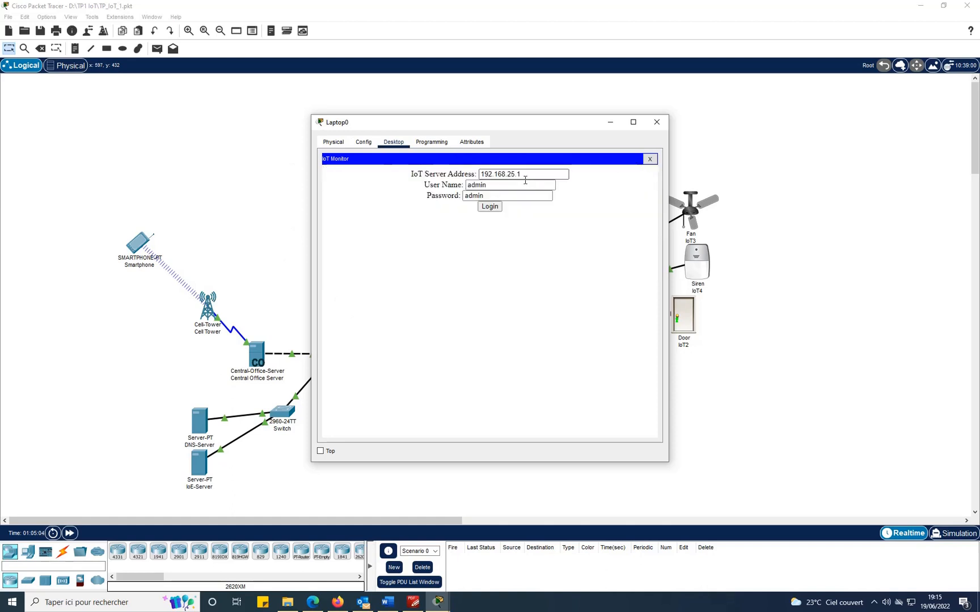
drag(521, 175, 478, 174)
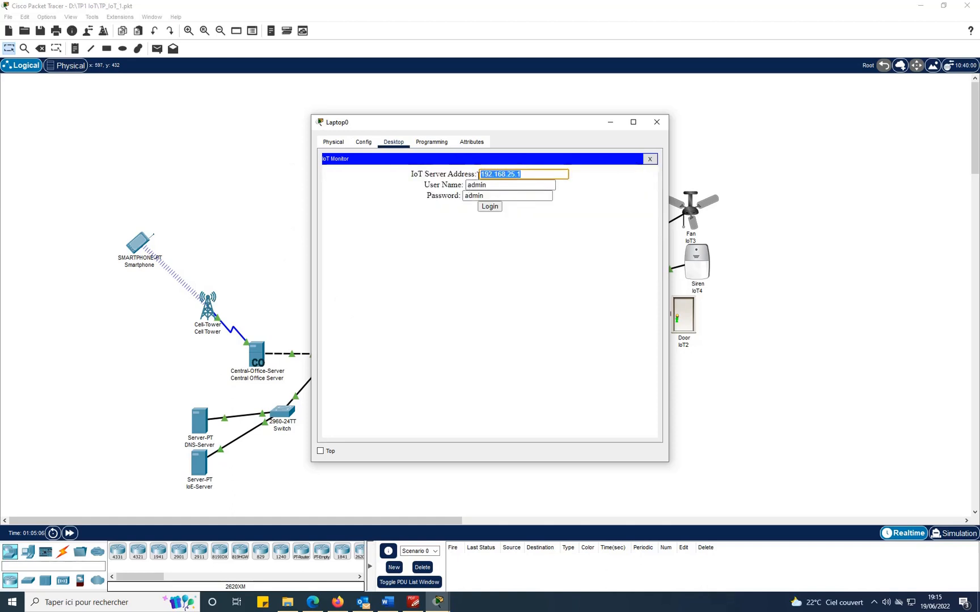
text(10.0.0.253)
click(494, 211)
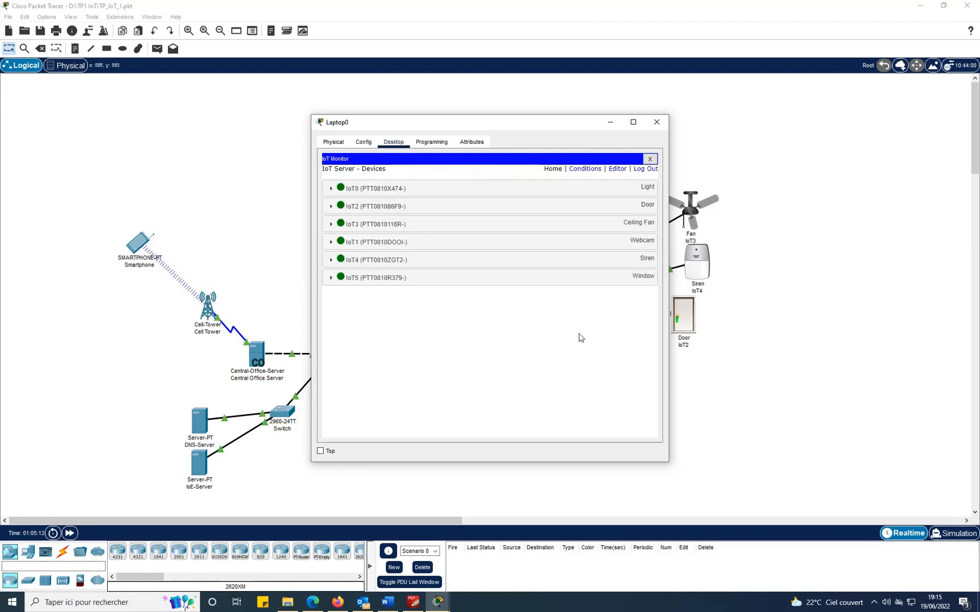
click(611, 122)
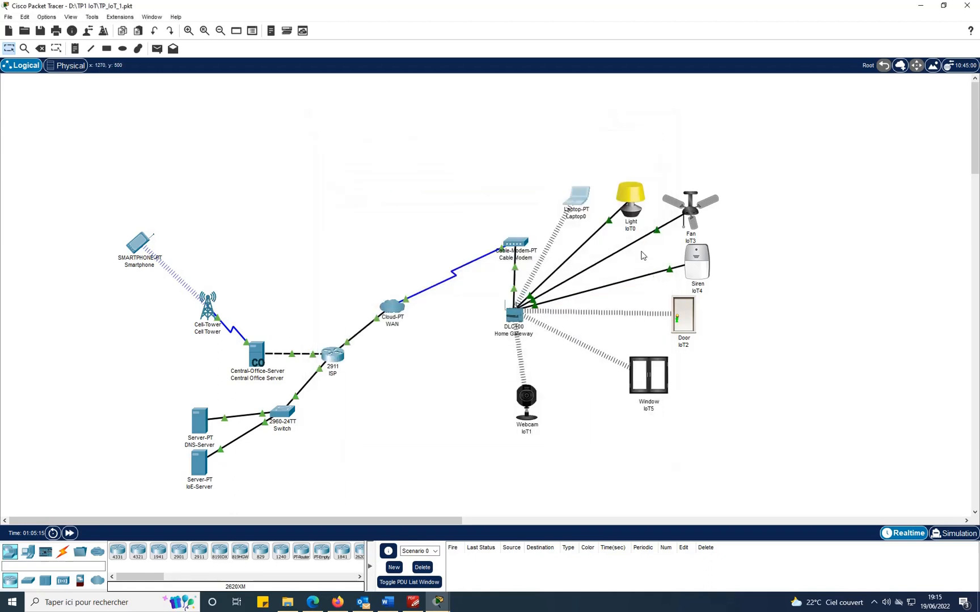
Scroll the guide to Figure 46's Window toggle and Ceiling Fan High setting, then recall Laptop0.
click(414, 602)
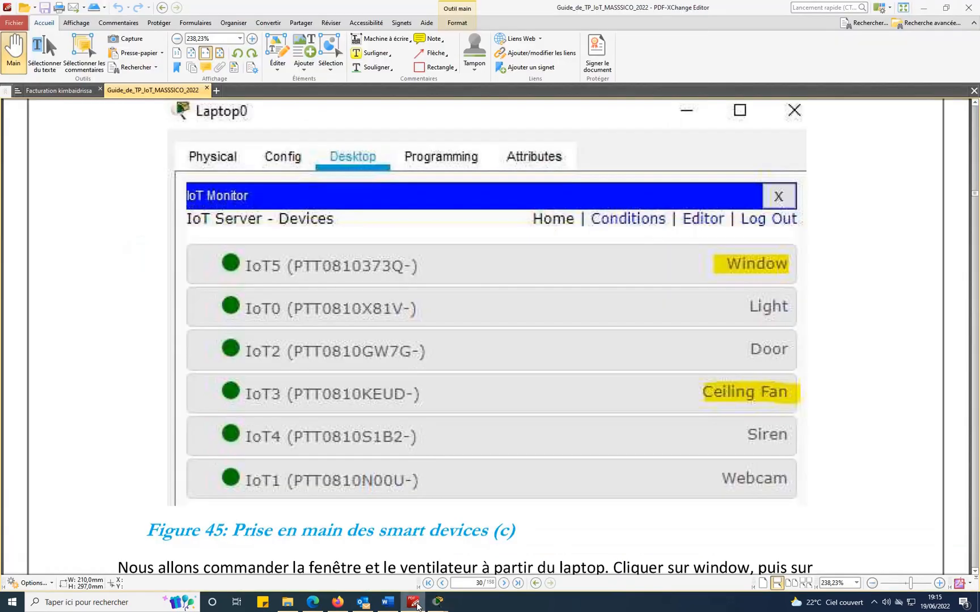
scroll(813, 398, down, 2)
scroll(750, 396, up, 3)
scroll(884, 380, down, 3)
scroll(884, 372, down, 5)
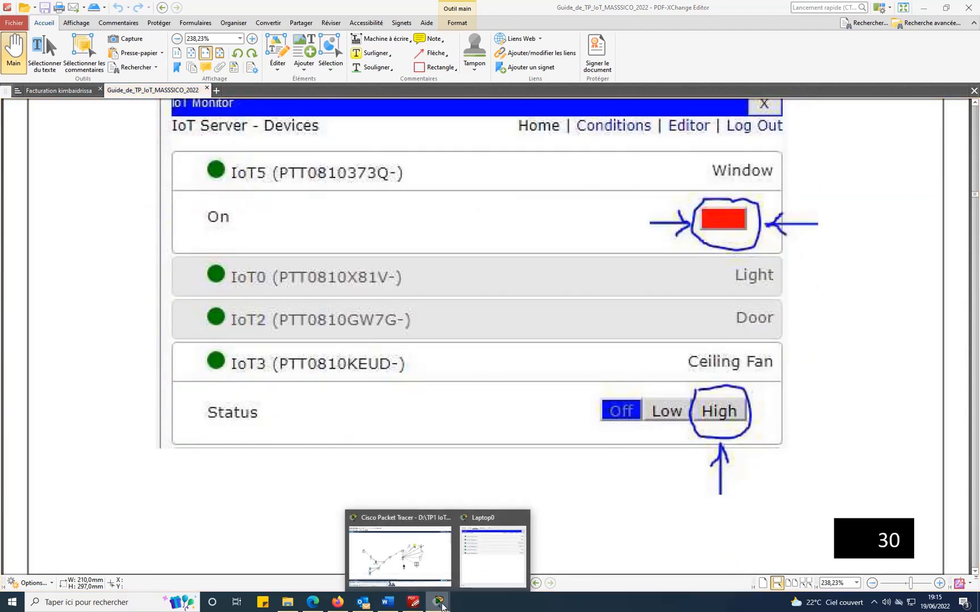
click(504, 578)
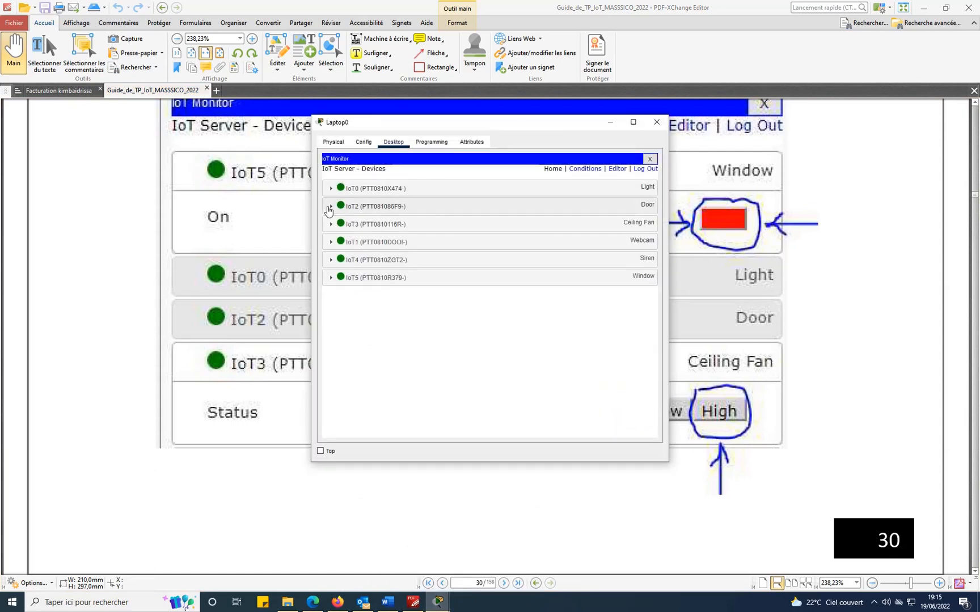
Expand the Ceiling Fan and Window entries in the IoT Monitor and check the guide.
click(331, 224)
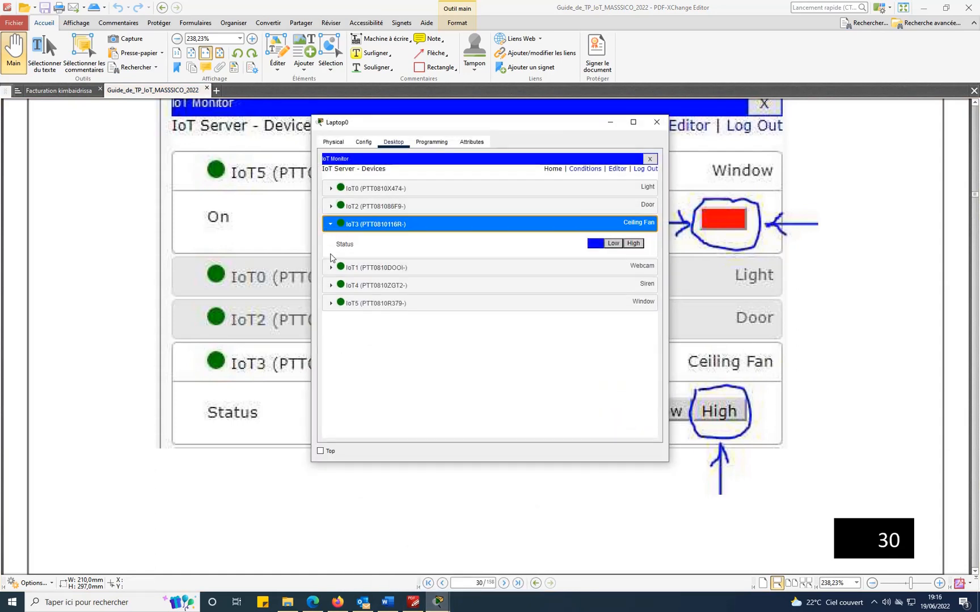
click(329, 305)
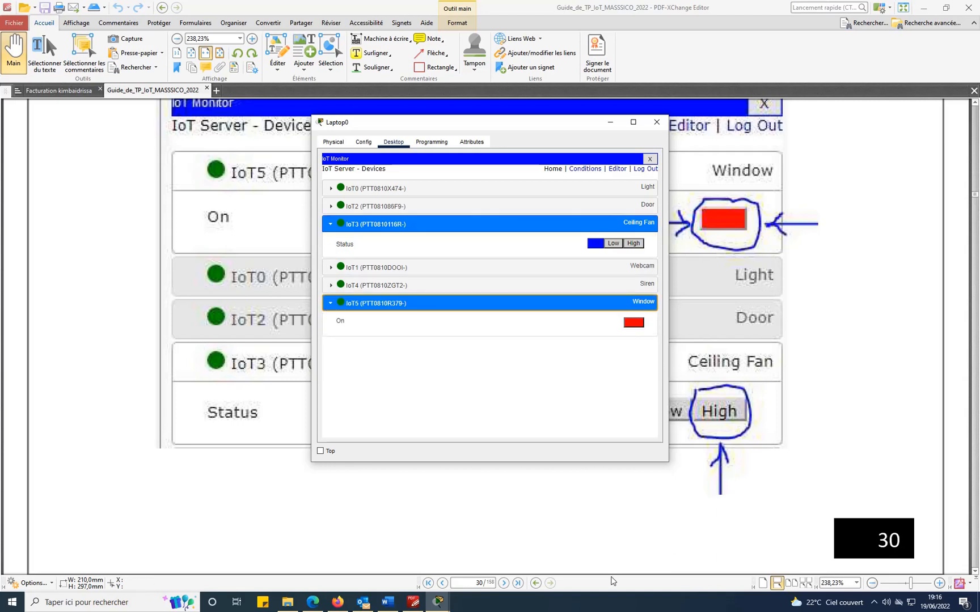
click(413, 602)
scroll(701, 303, down, 3)
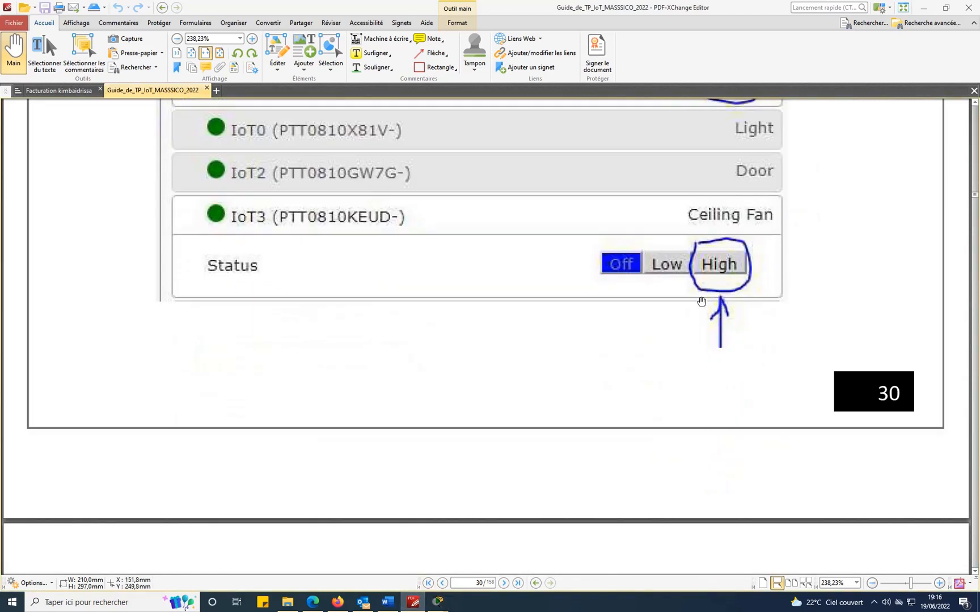
scroll(701, 302, down, 12)
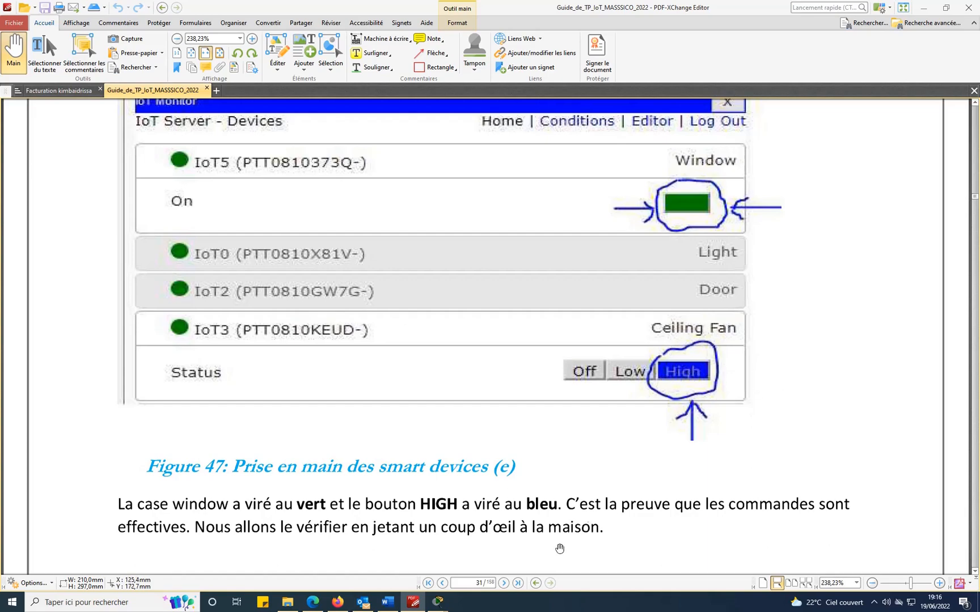
mouse_move(438, 602)
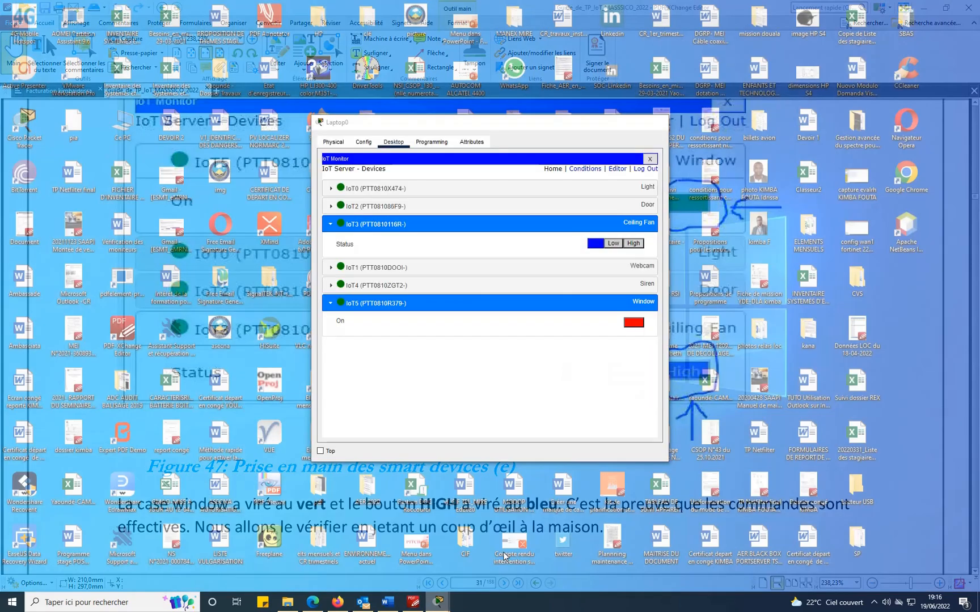
Set the ceiling fan speed to High, then scroll the guide to page 31's Figure 47.
click(503, 556)
click(635, 245)
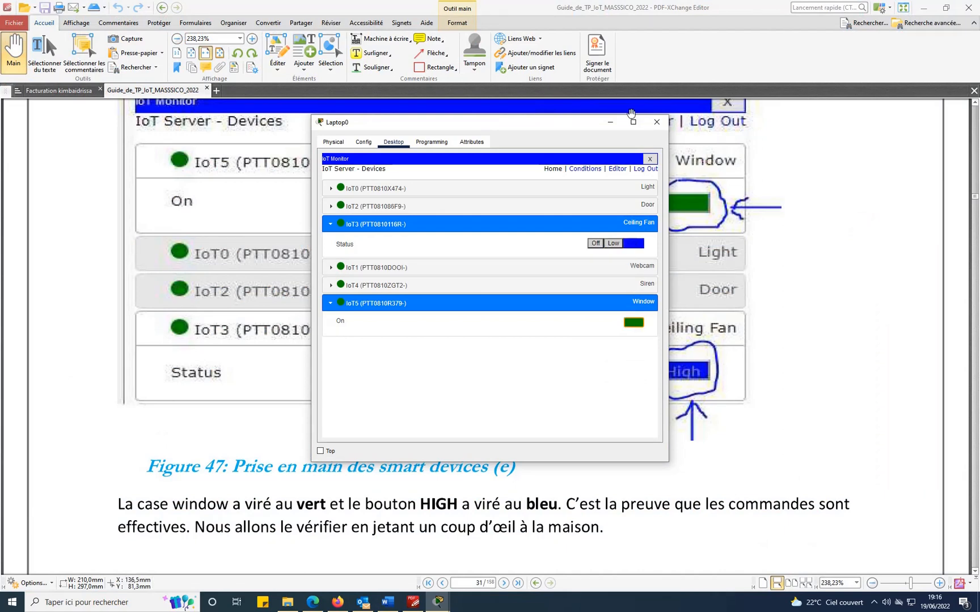
click(615, 119)
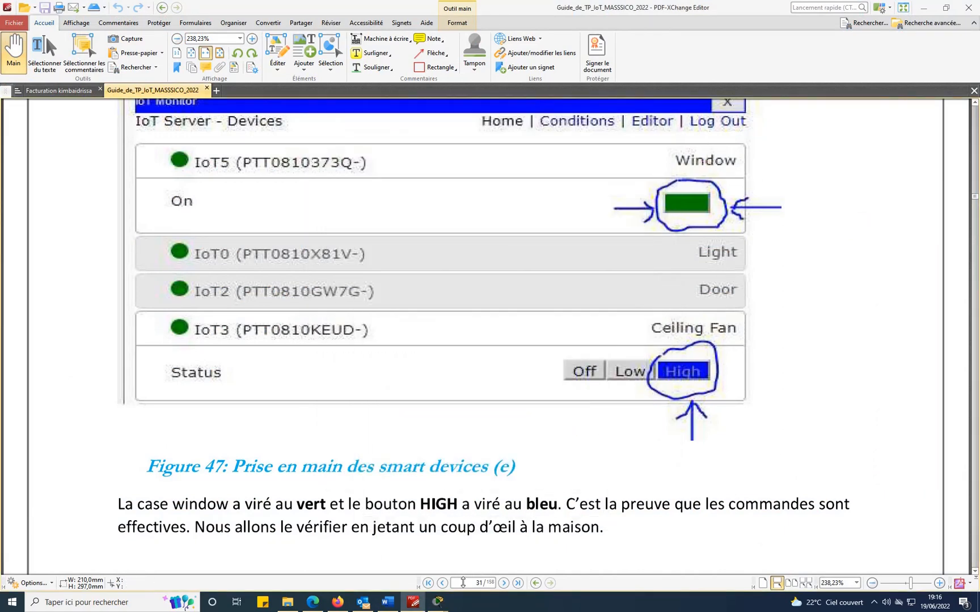
mouse_move(438, 602)
click(487, 545)
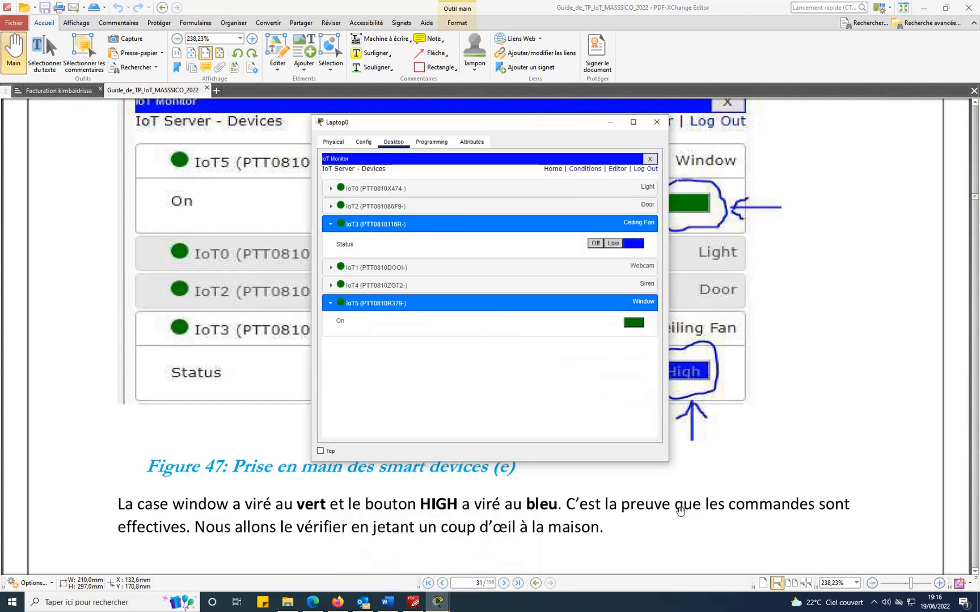
click(783, 482)
scroll(788, 465, down, 3)
scroll(791, 454, down, 3)
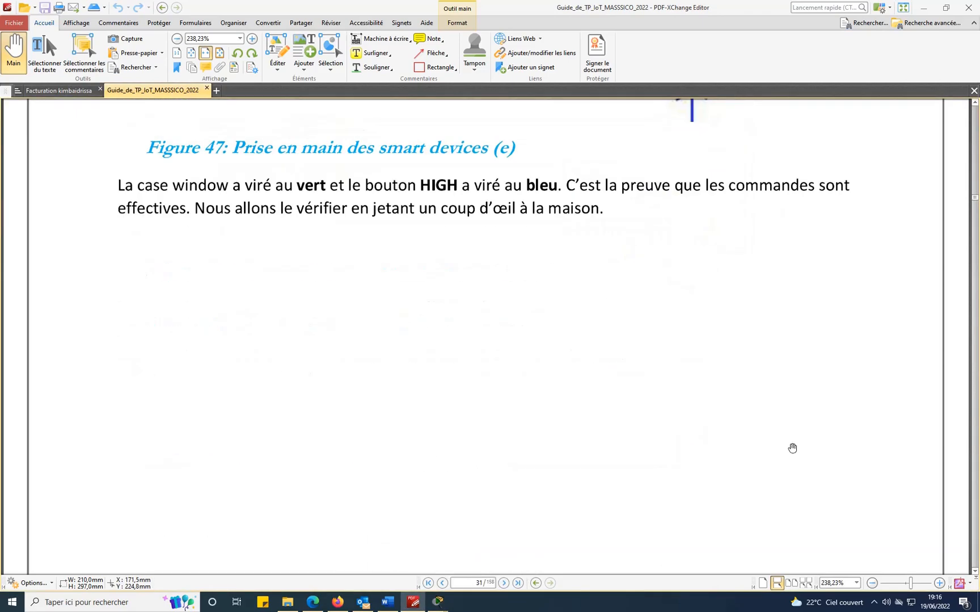
Scroll to page 32's Figure 48 and confirm the open window and spinning fan in the topology.
scroll(444, 219, down, 10)
scroll(445, 216, down, 3)
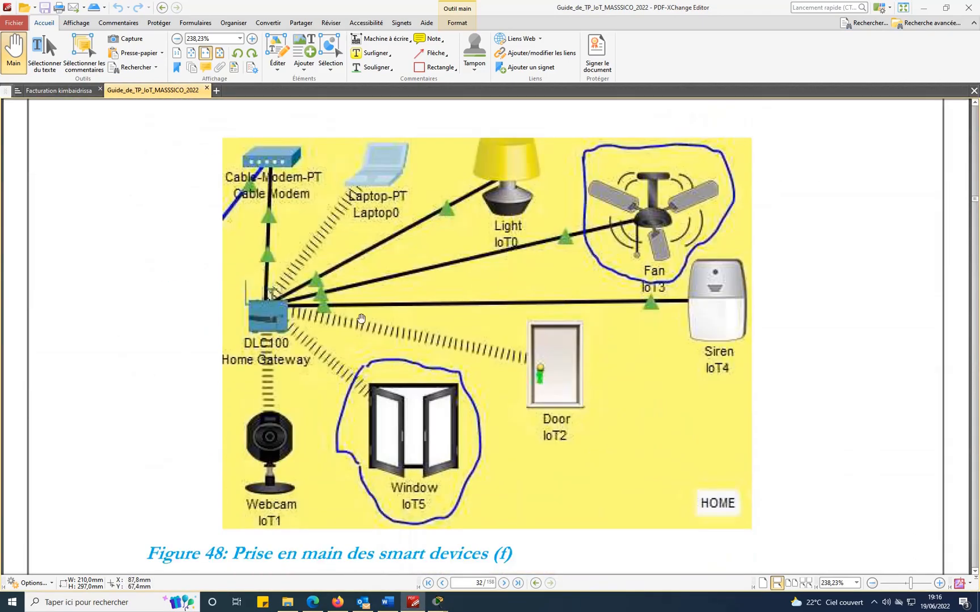
scroll(609, 466, down, 1)
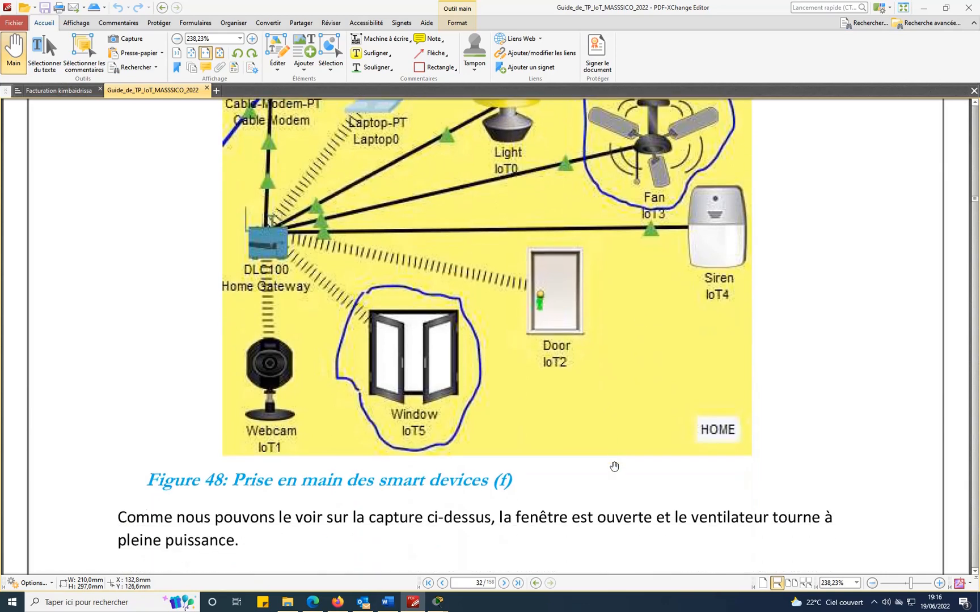
mouse_move(438, 601)
click(399, 556)
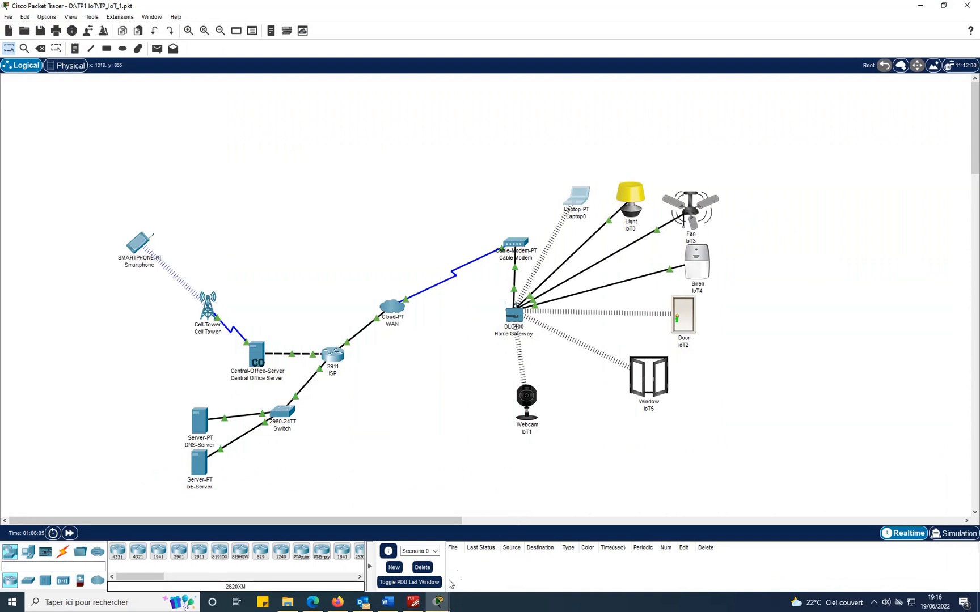
click(413, 602)
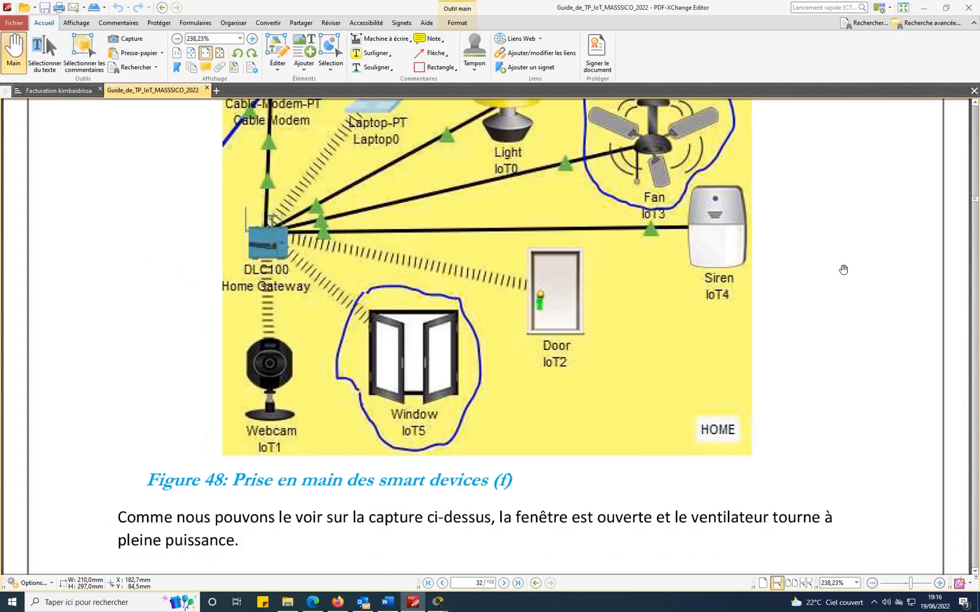